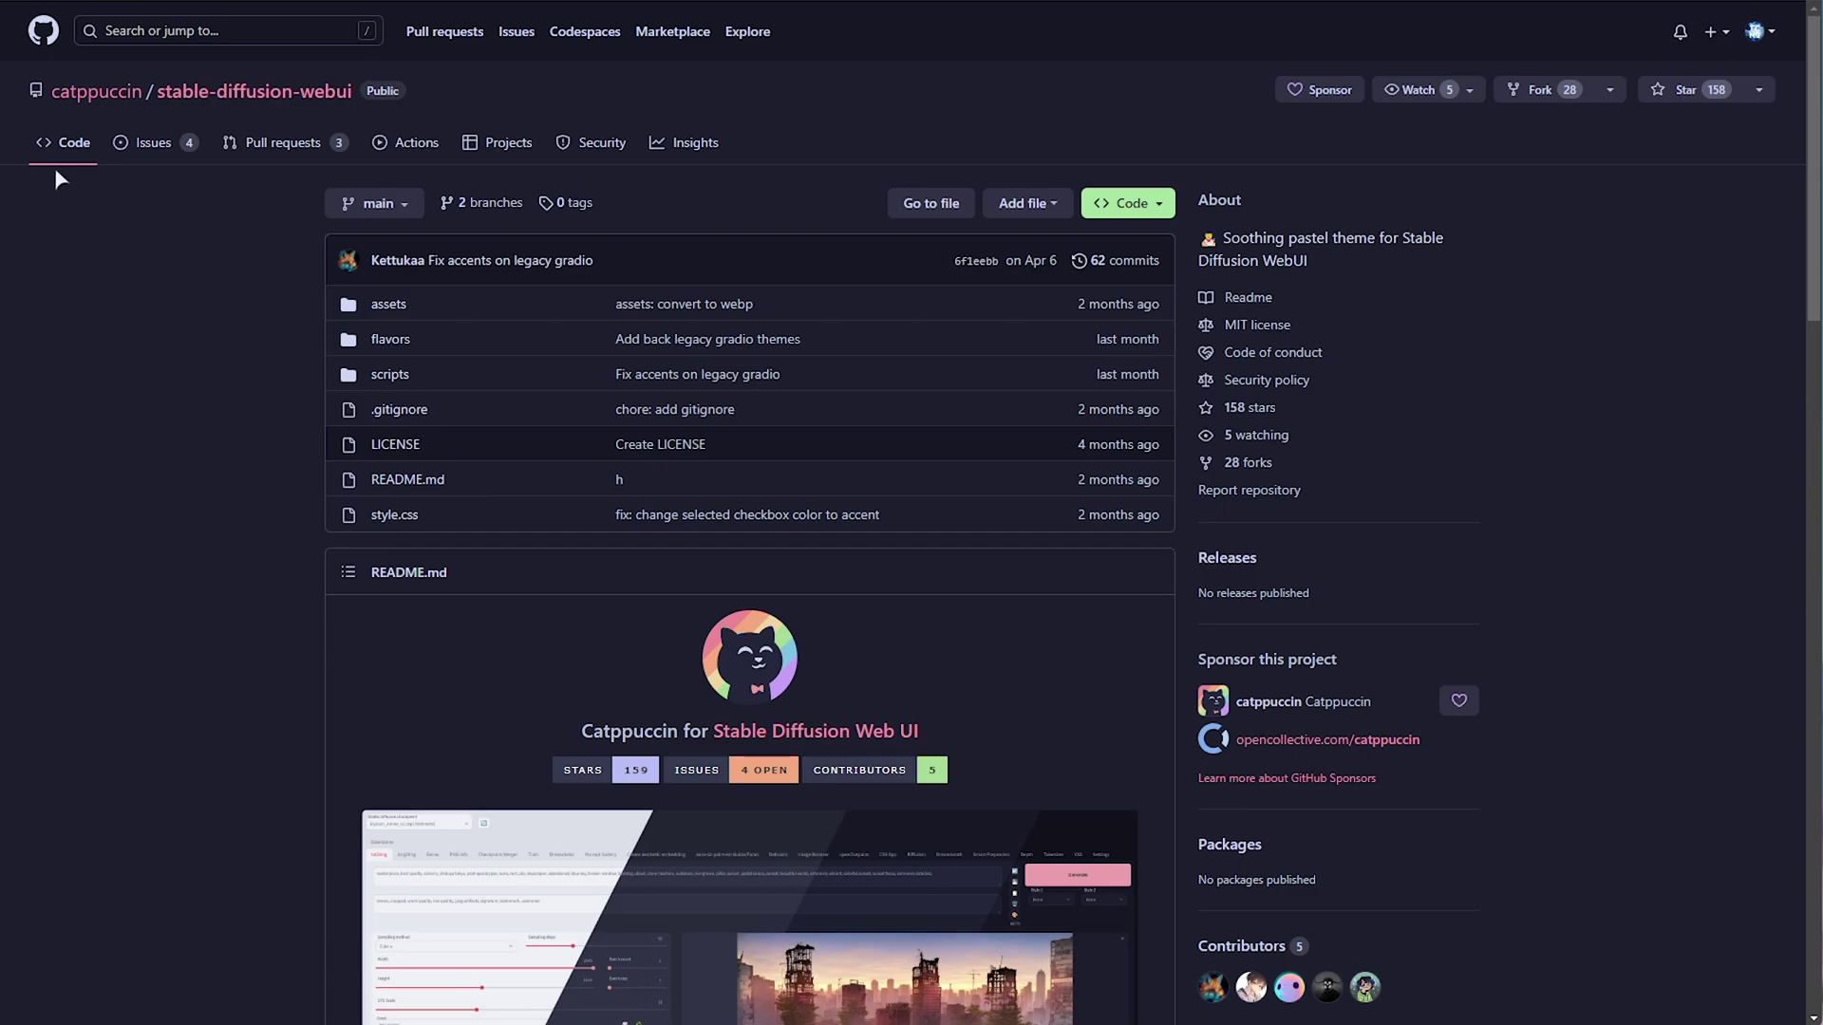
Examine the Catppuccin theme's README, expanding the Mocha, Macchiato, Frappé and Latte previews
{"action": "scroll", "coordinate": [203, 480], "scroll_direction": "down", "scroll_amount": 2}
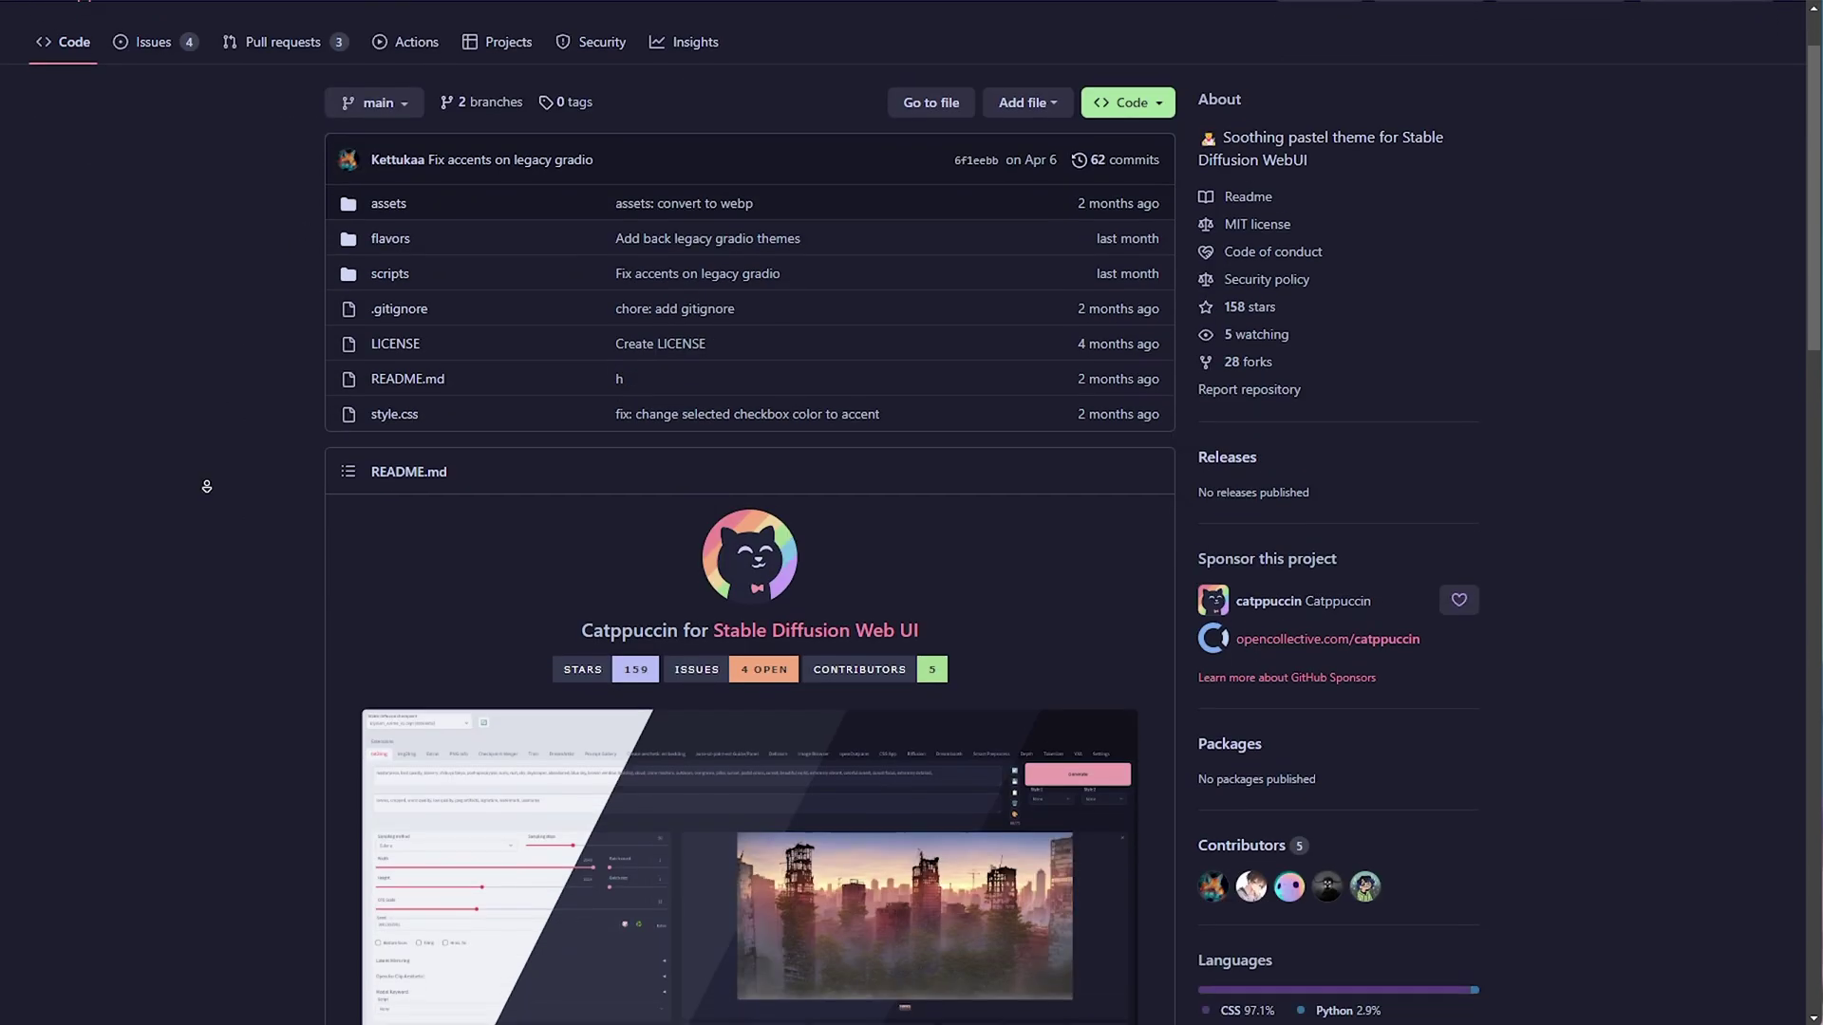
{"action": "scroll", "coordinate": [203, 522], "scroll_direction": "down", "scroll_amount": 4}
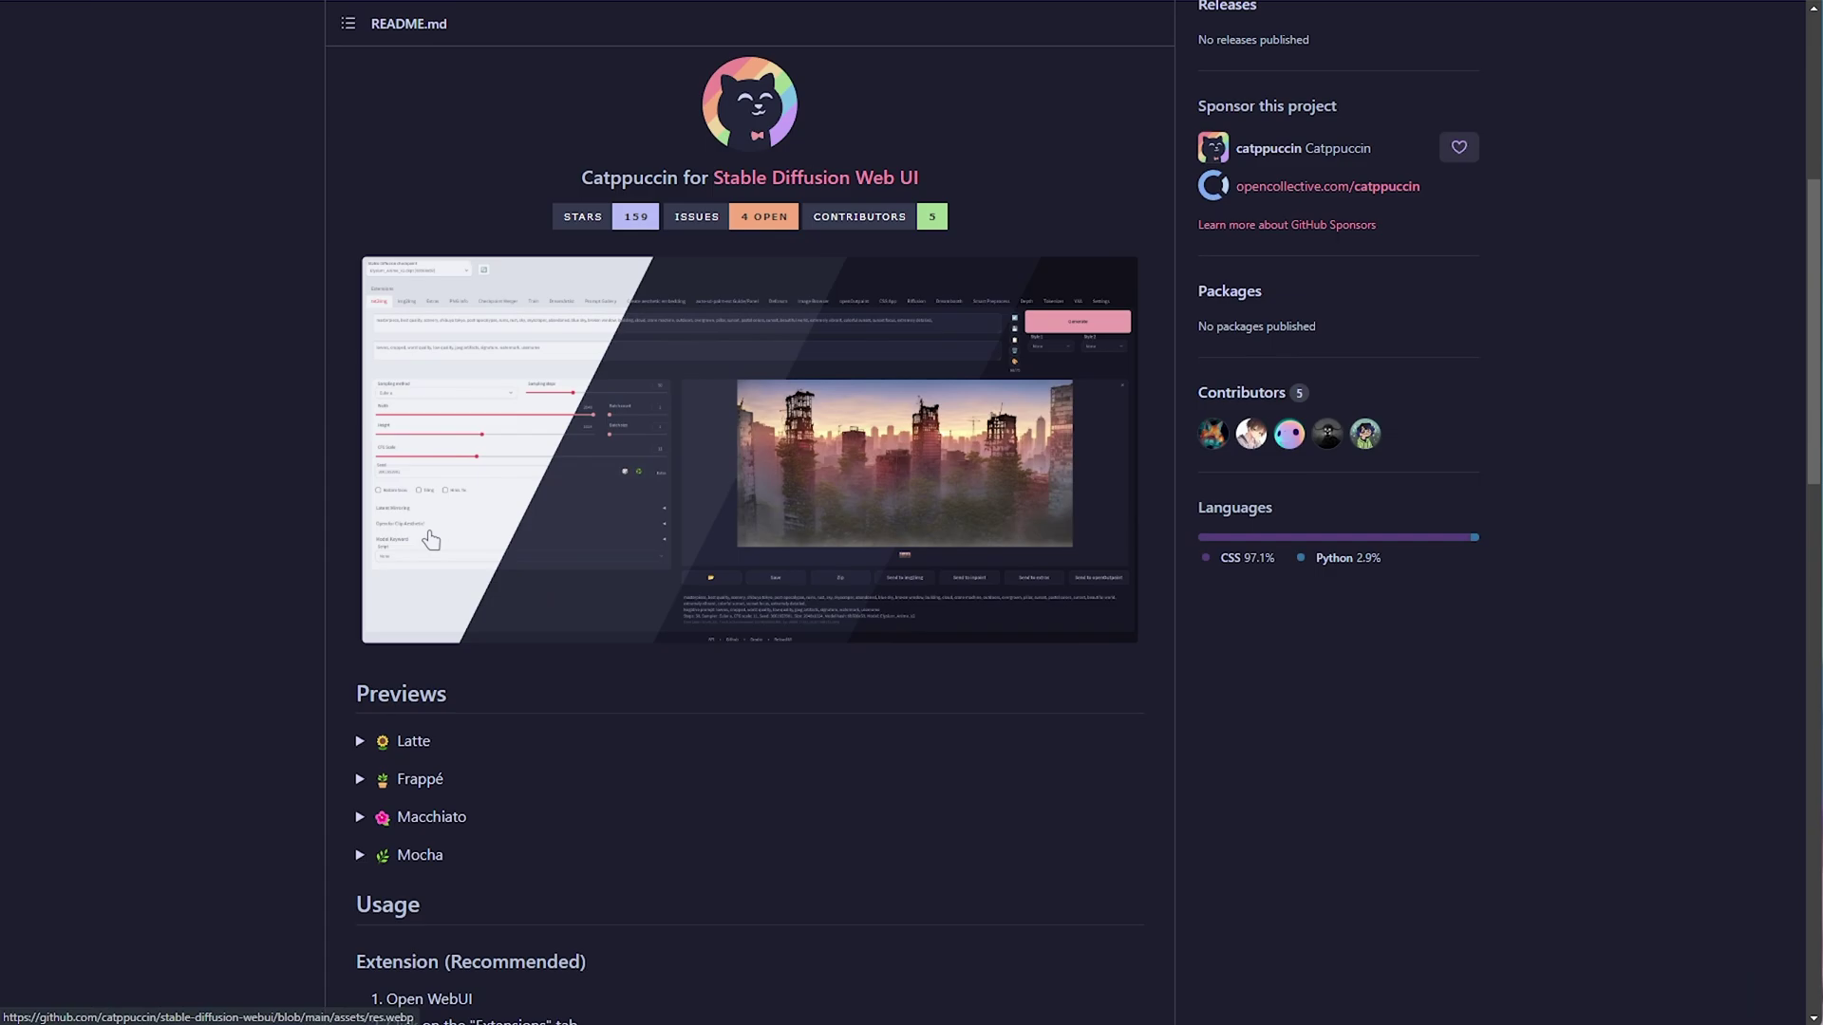
{"action": "left_click", "coordinate": [645, 382]}
{"action": "scroll", "coordinate": [424, 476], "scroll_direction": "down", "scroll_amount": 4}
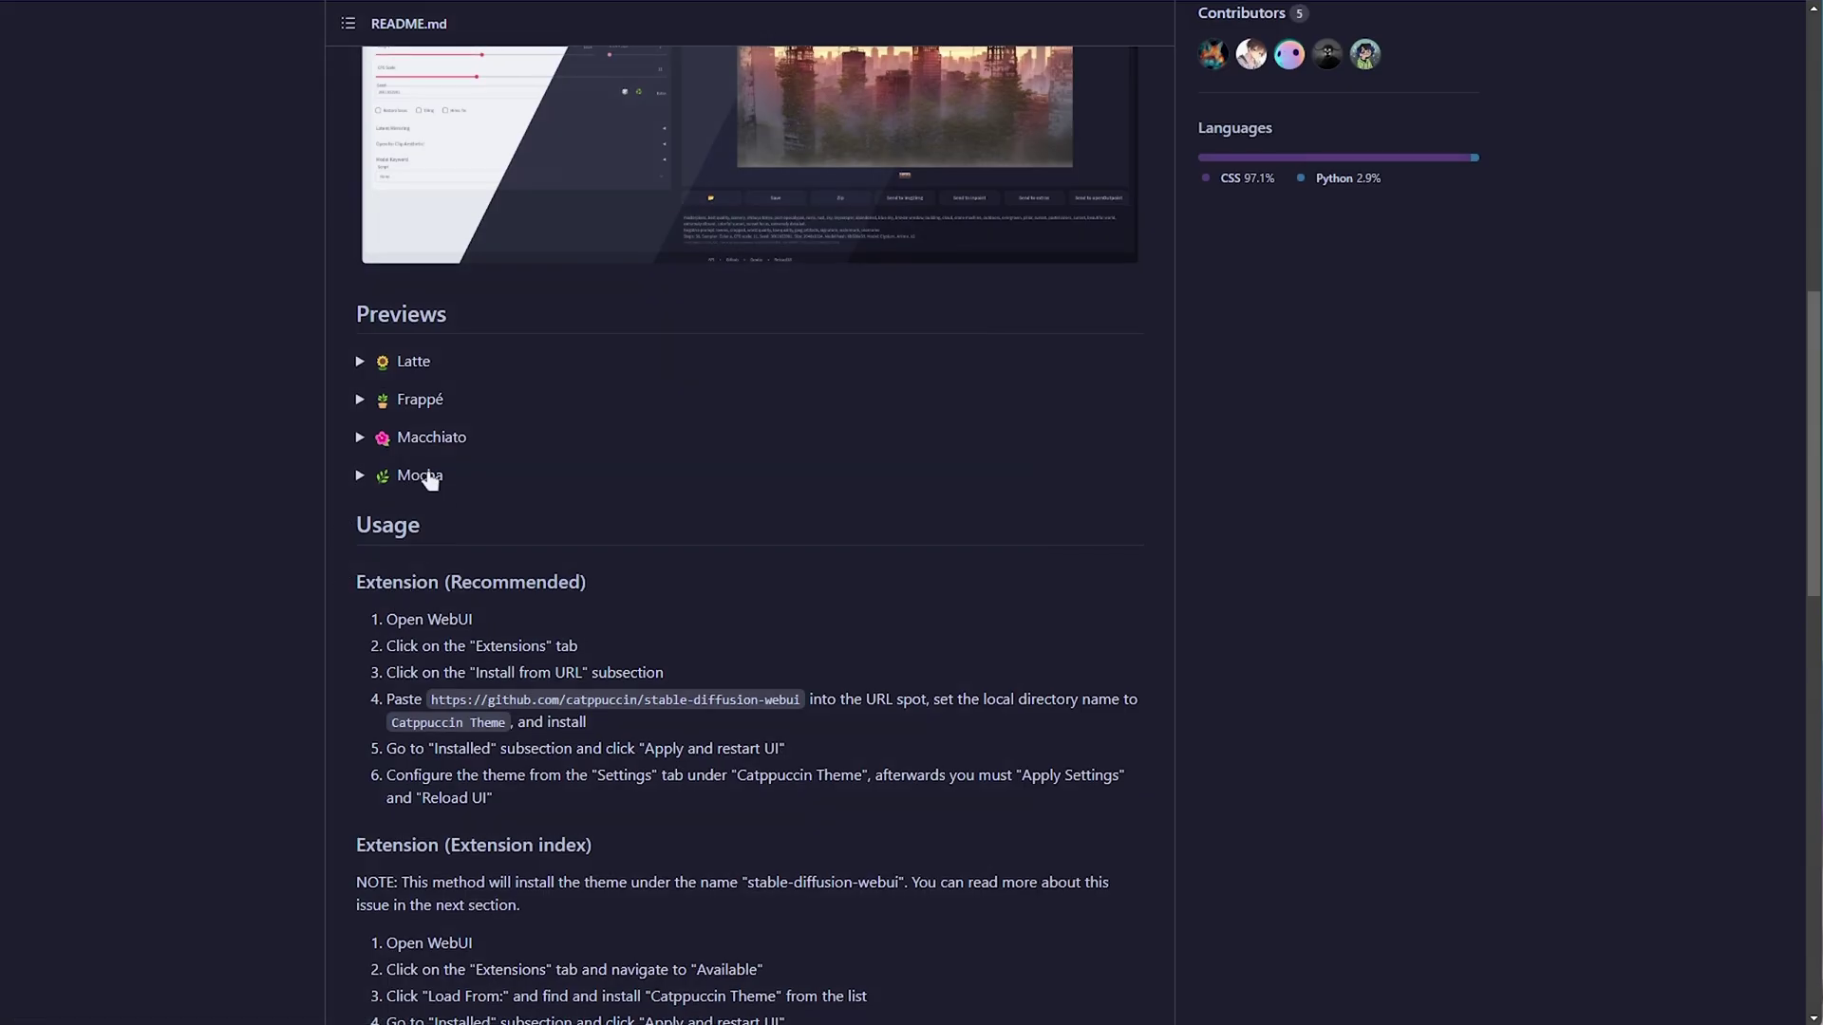
{"action": "left_click", "coordinate": [424, 477]}
{"action": "left_click", "coordinate": [432, 439]}
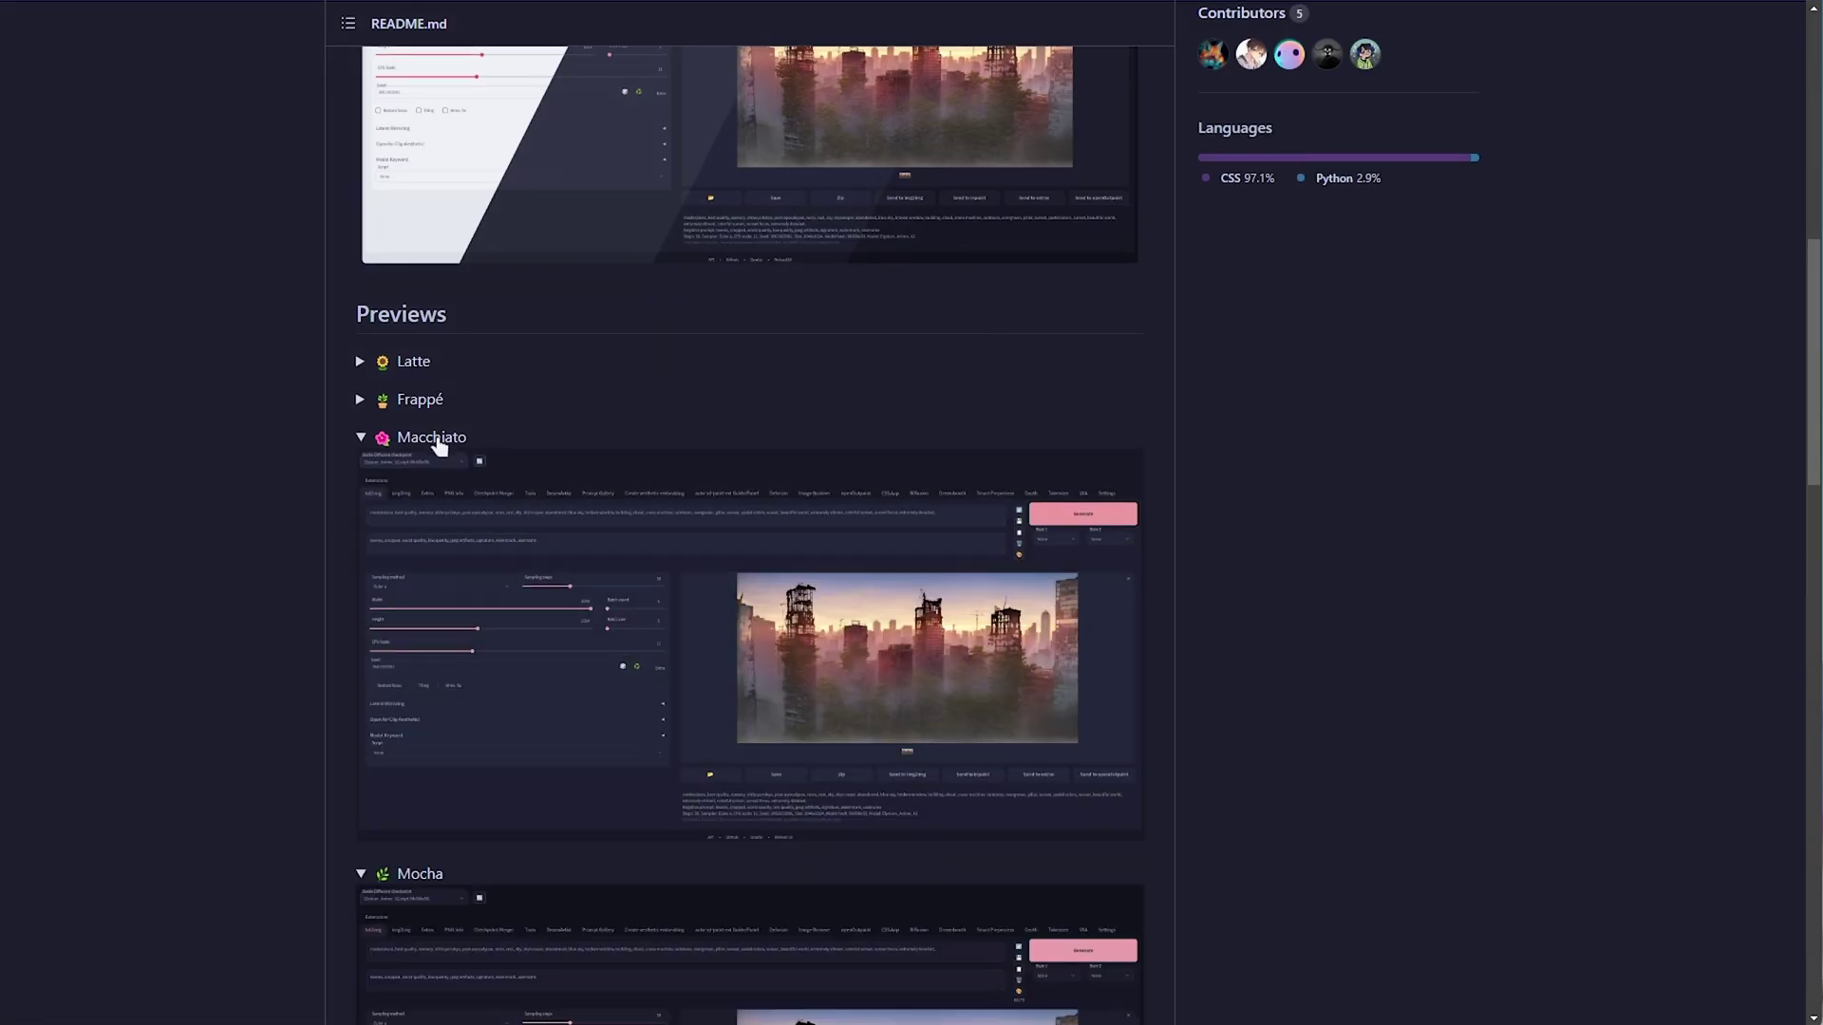
{"action": "left_click", "coordinate": [423, 399]}
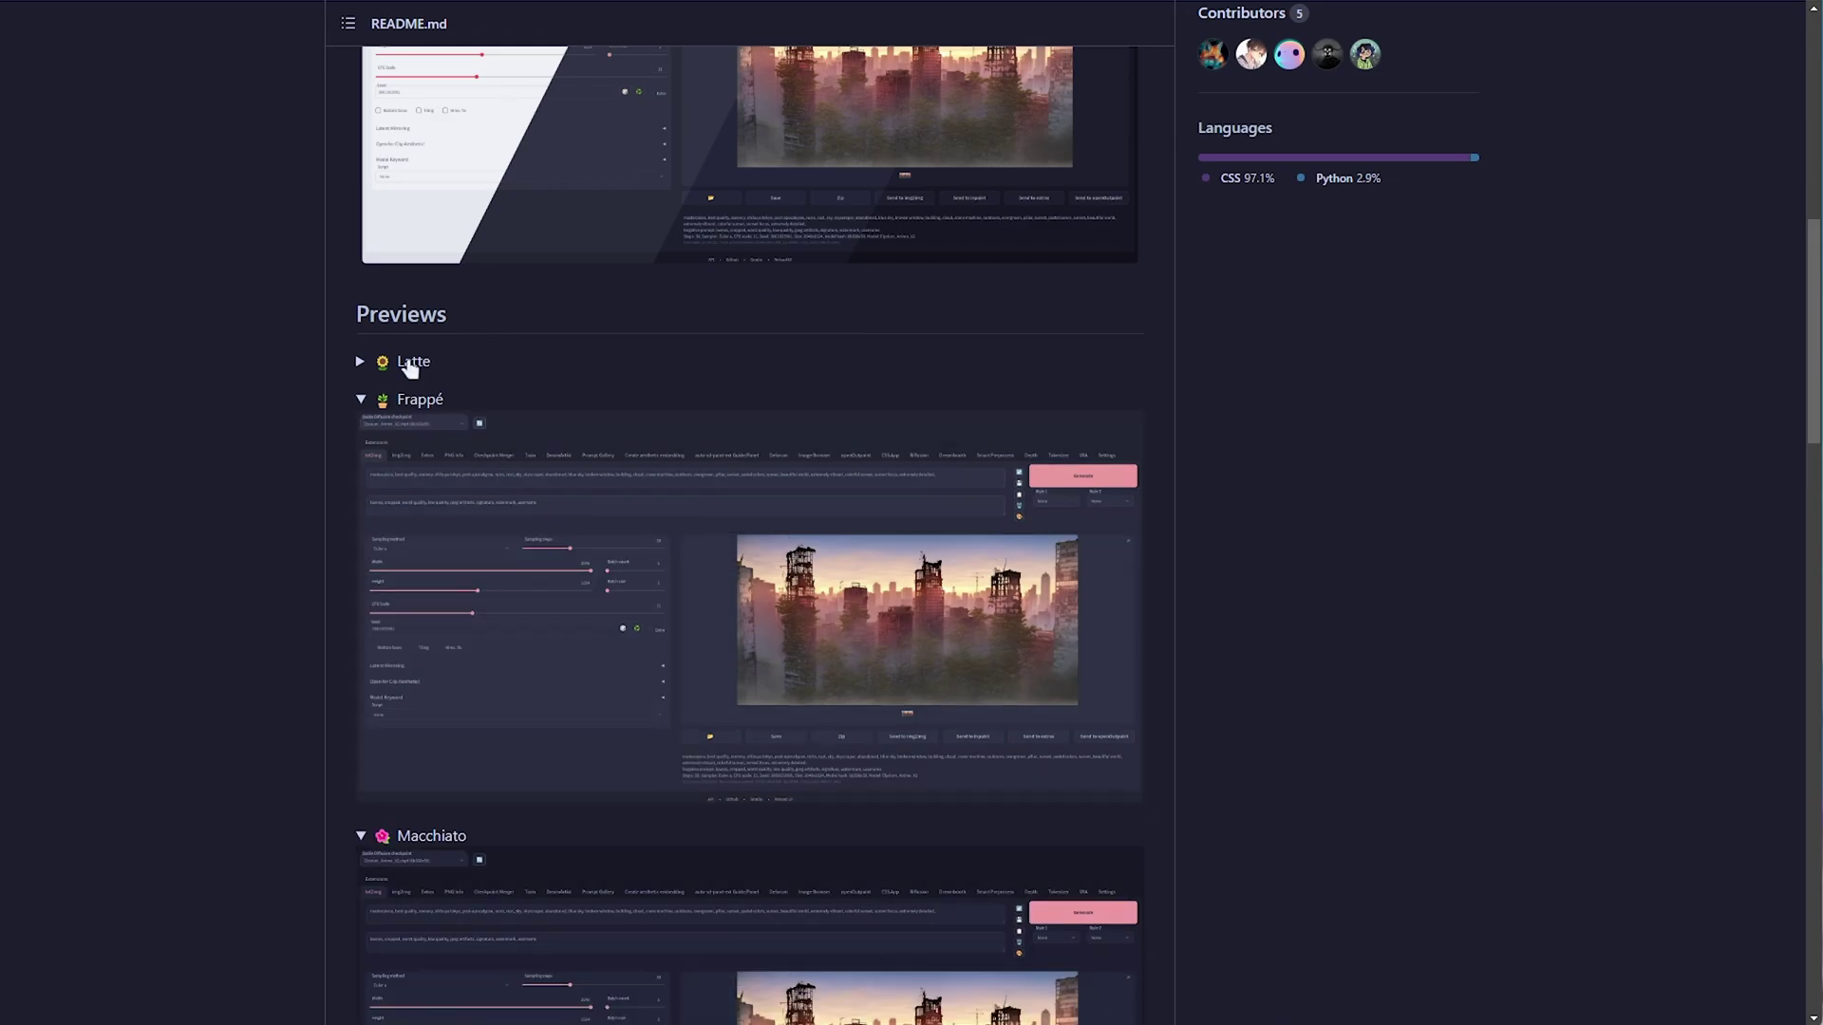
{"action": "left_click", "coordinate": [409, 363]}
{"action": "scroll", "coordinate": [1257, 651], "scroll_direction": "down", "scroll_amount": 5}
{"action": "scroll", "coordinate": [1241, 525], "scroll_direction": "up", "scroll_amount": 15}
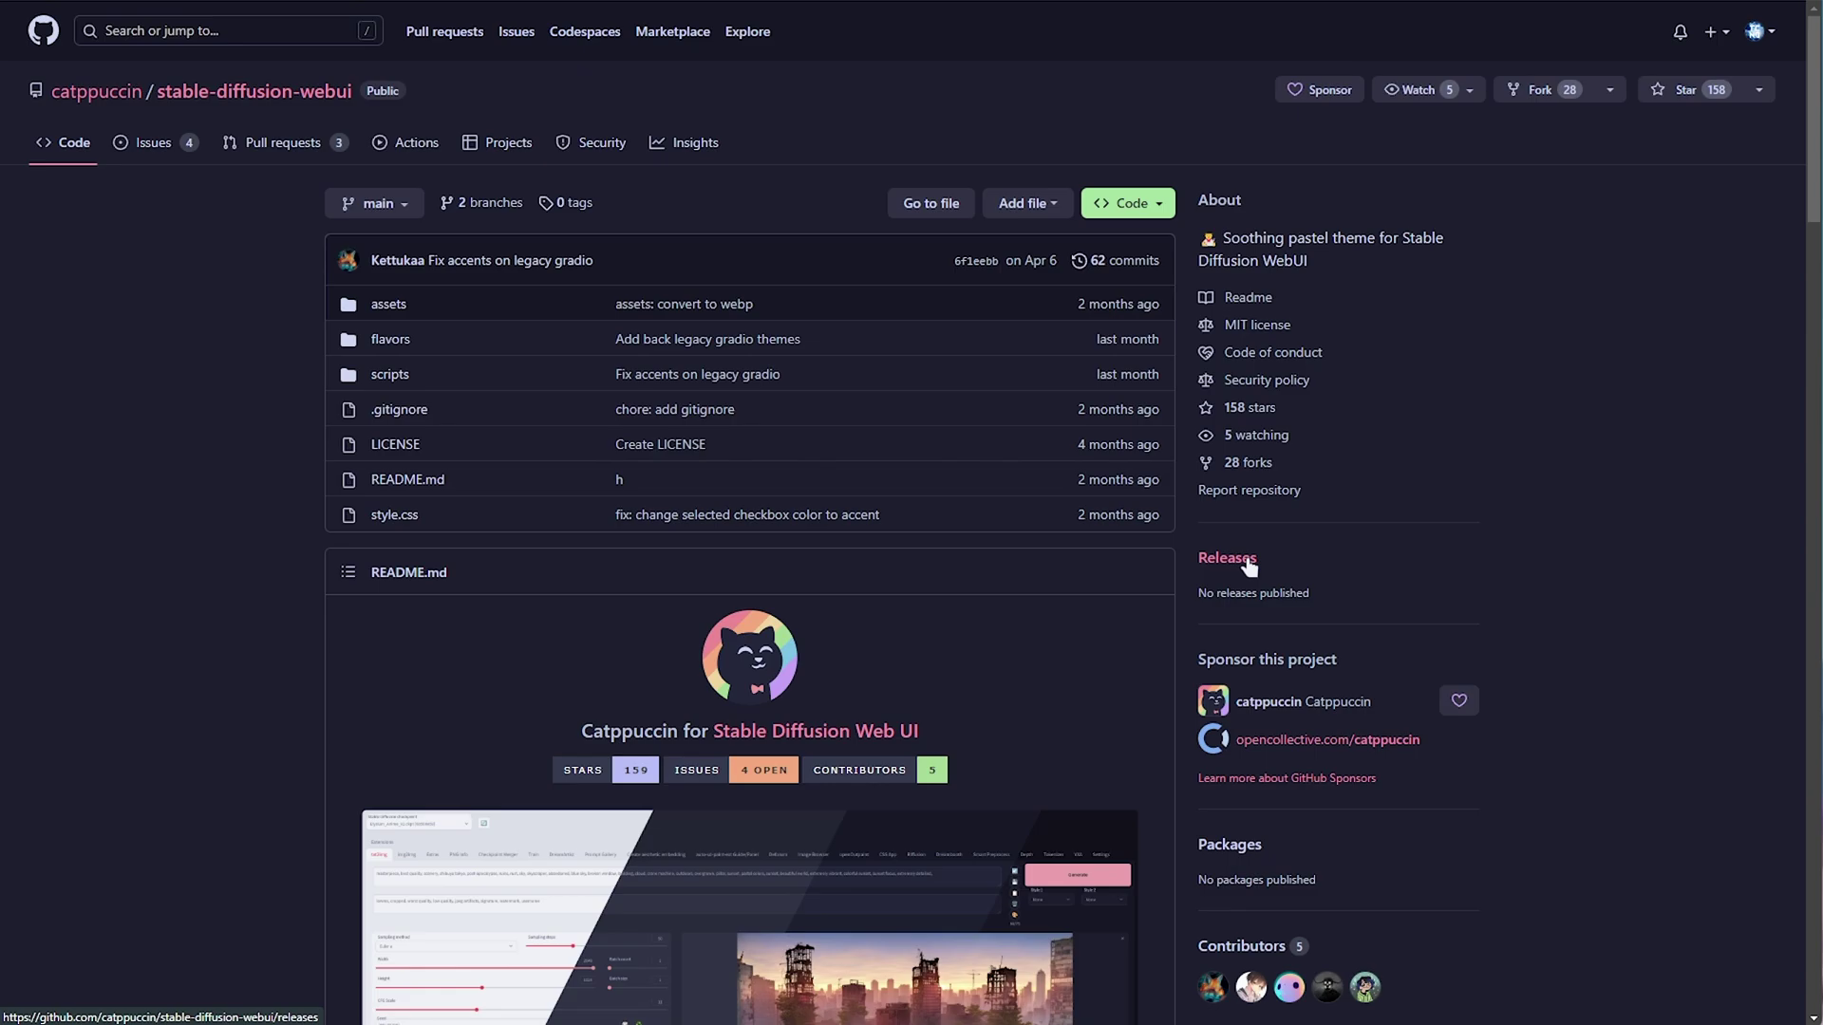
Look through frappe.css in the flavors folder and return to the repository's main page
{"action": "left_click", "coordinate": [385, 342]}
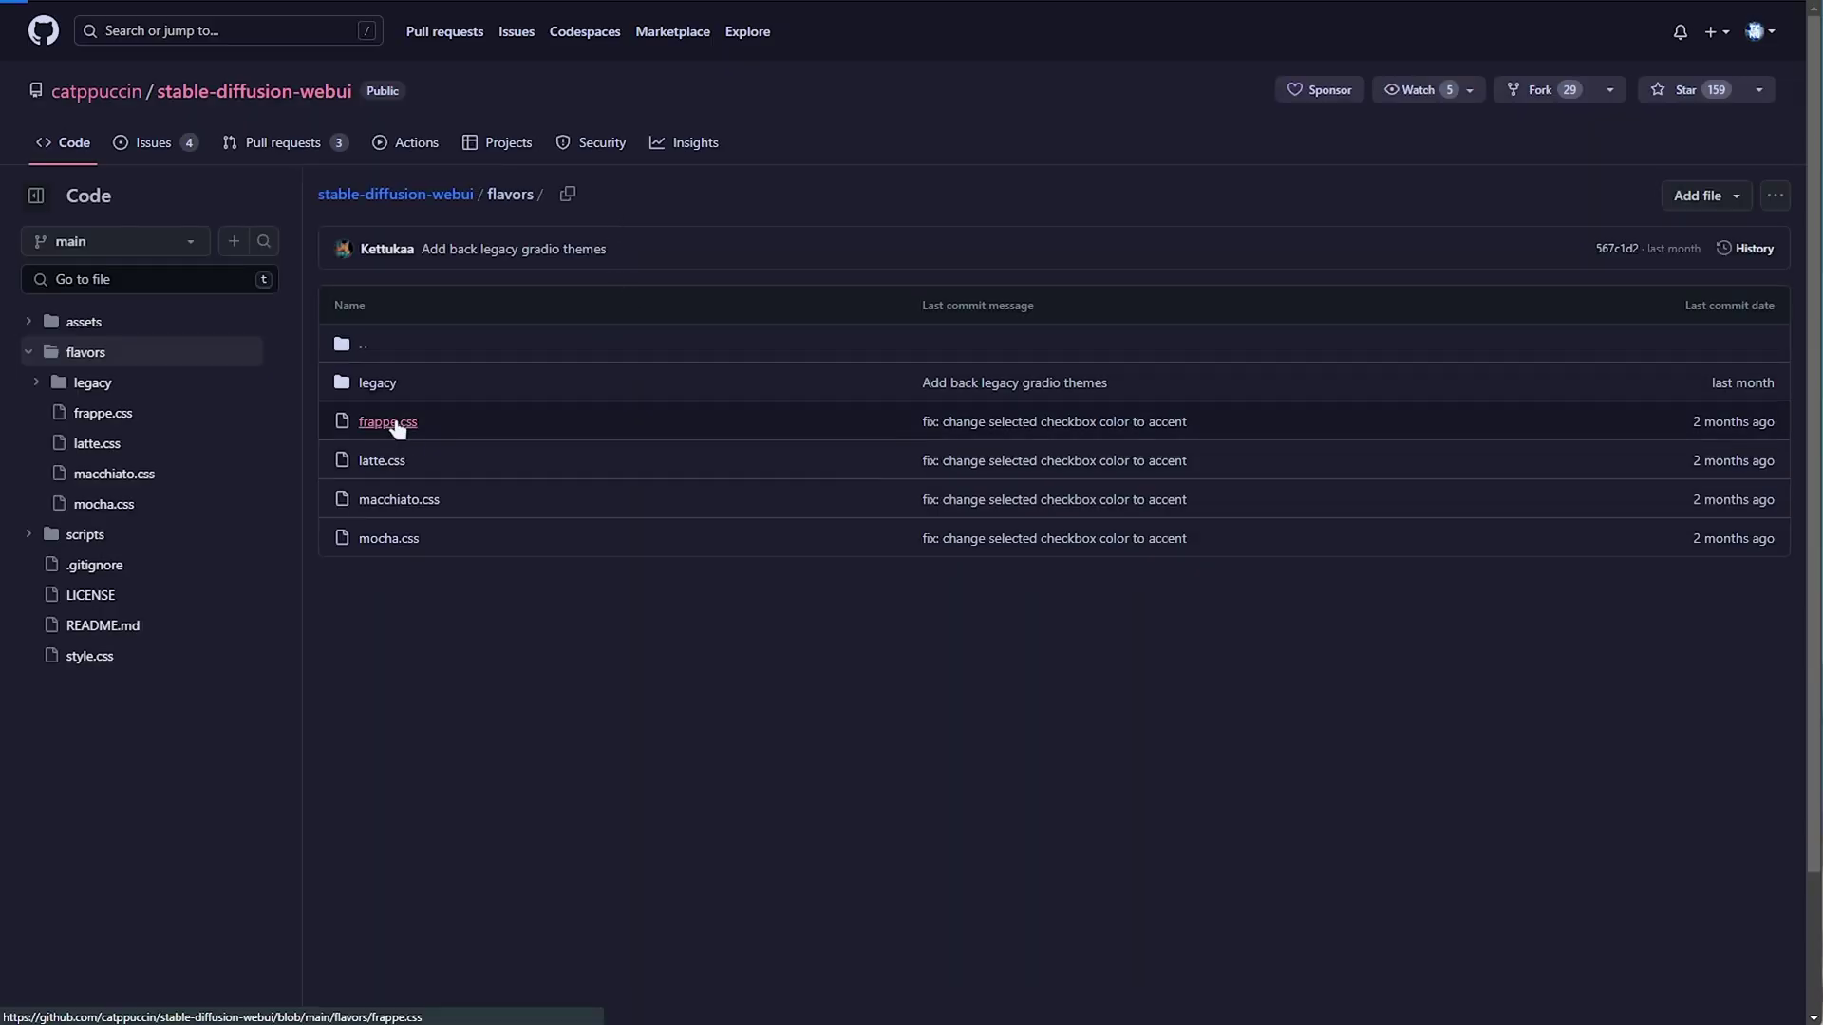
{"action": "left_click", "coordinate": [397, 425]}
{"action": "scroll", "coordinate": [570, 452], "scroll_direction": "down", "scroll_amount": 20}
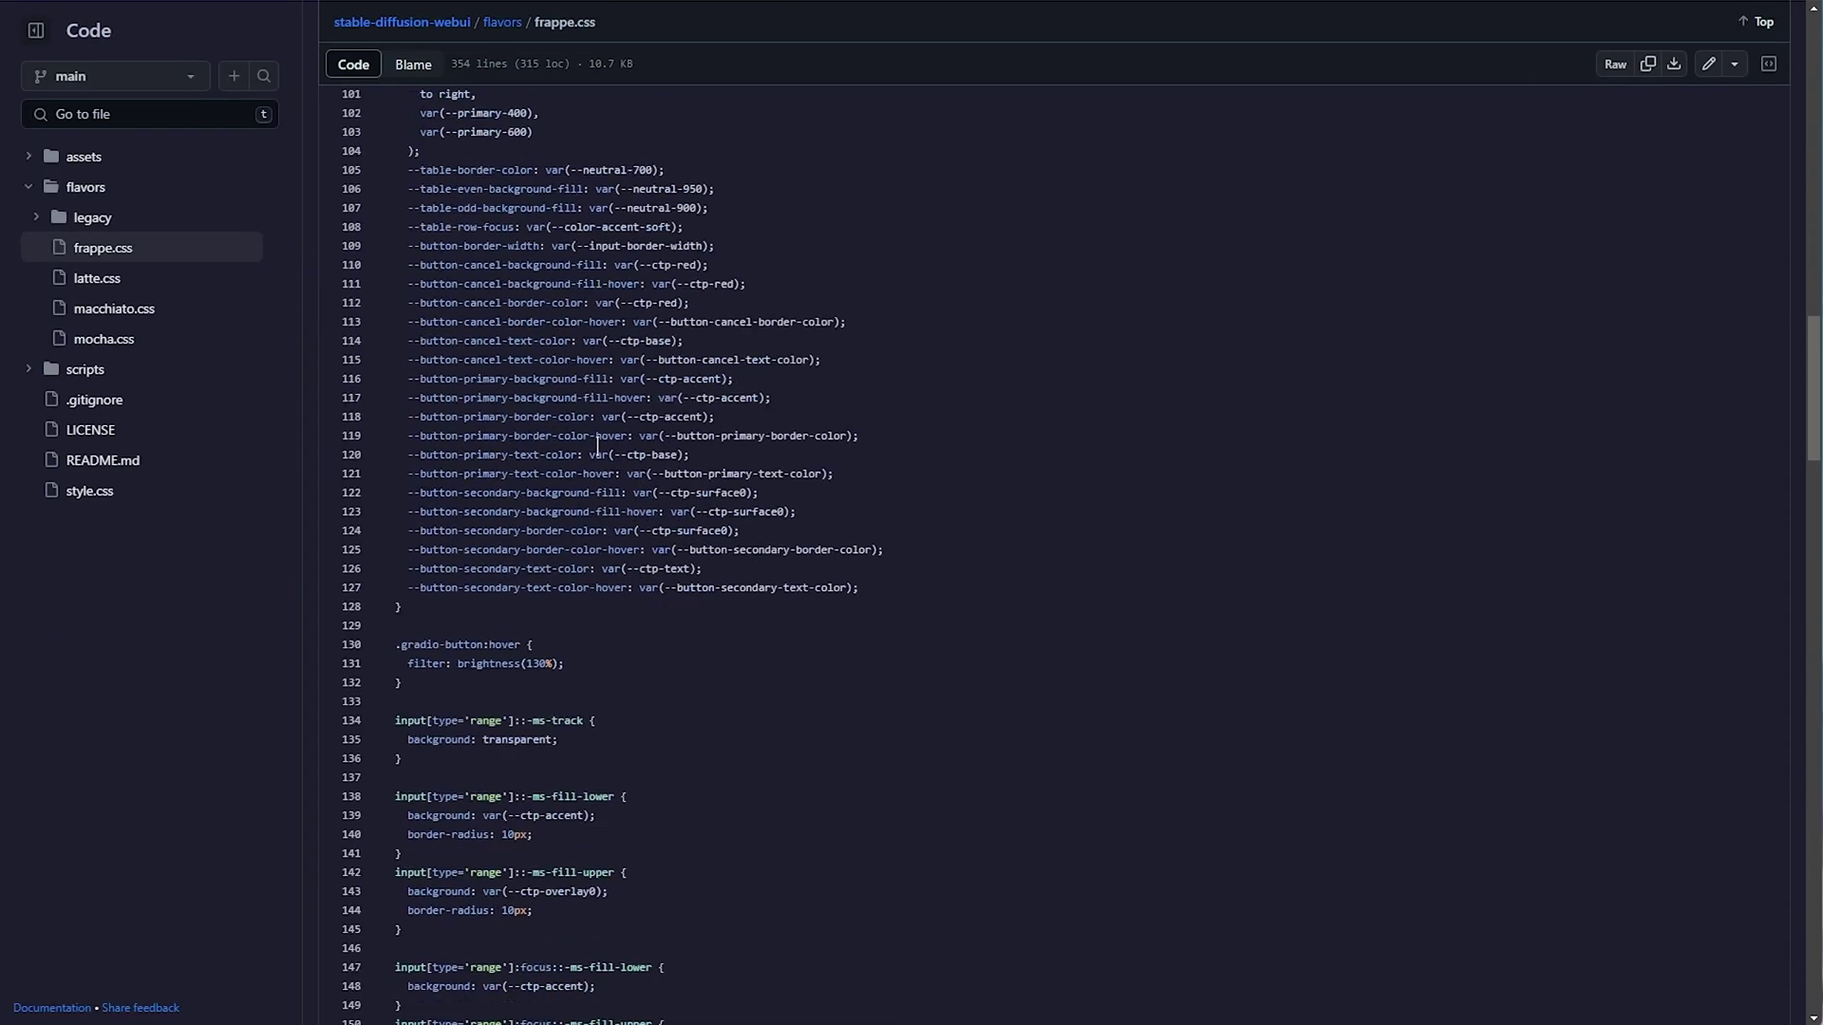
{"action": "scroll", "coordinate": [597, 443], "scroll_direction": "down", "scroll_amount": 13}
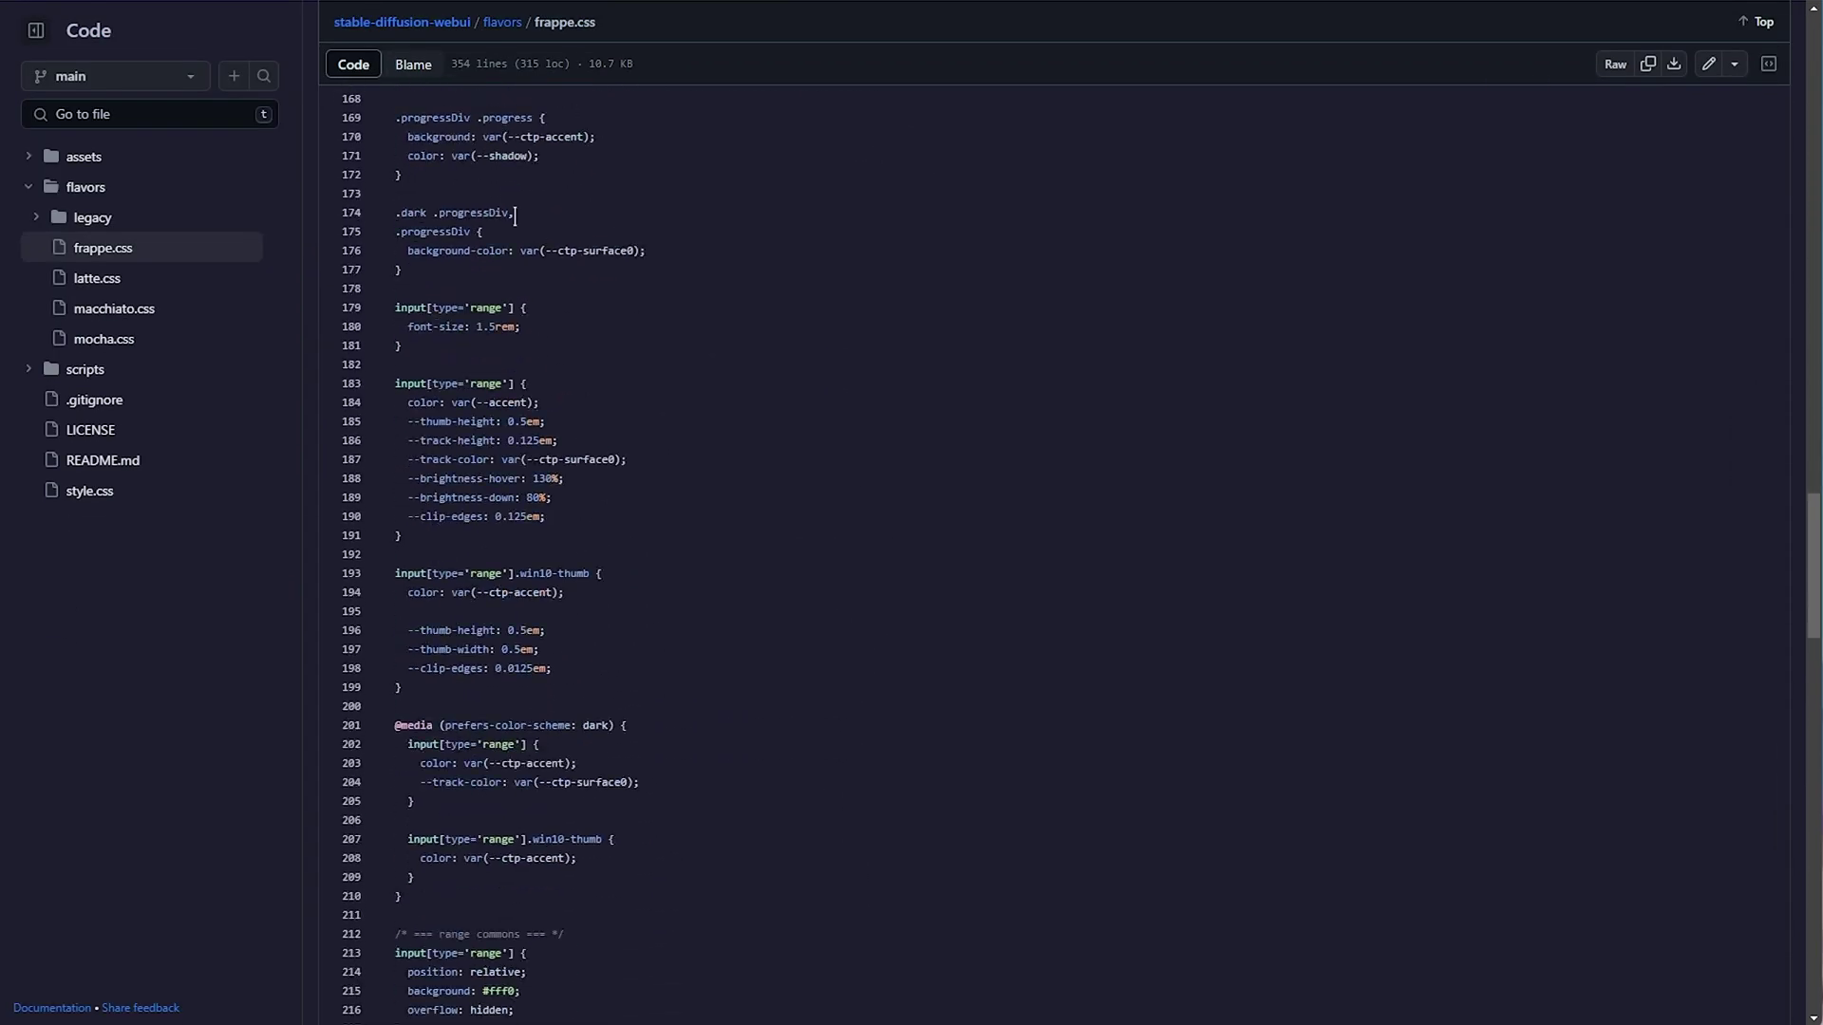
{"action": "key", "text": "alt+Left"}
{"action": "key", "text": "alt+Left"}
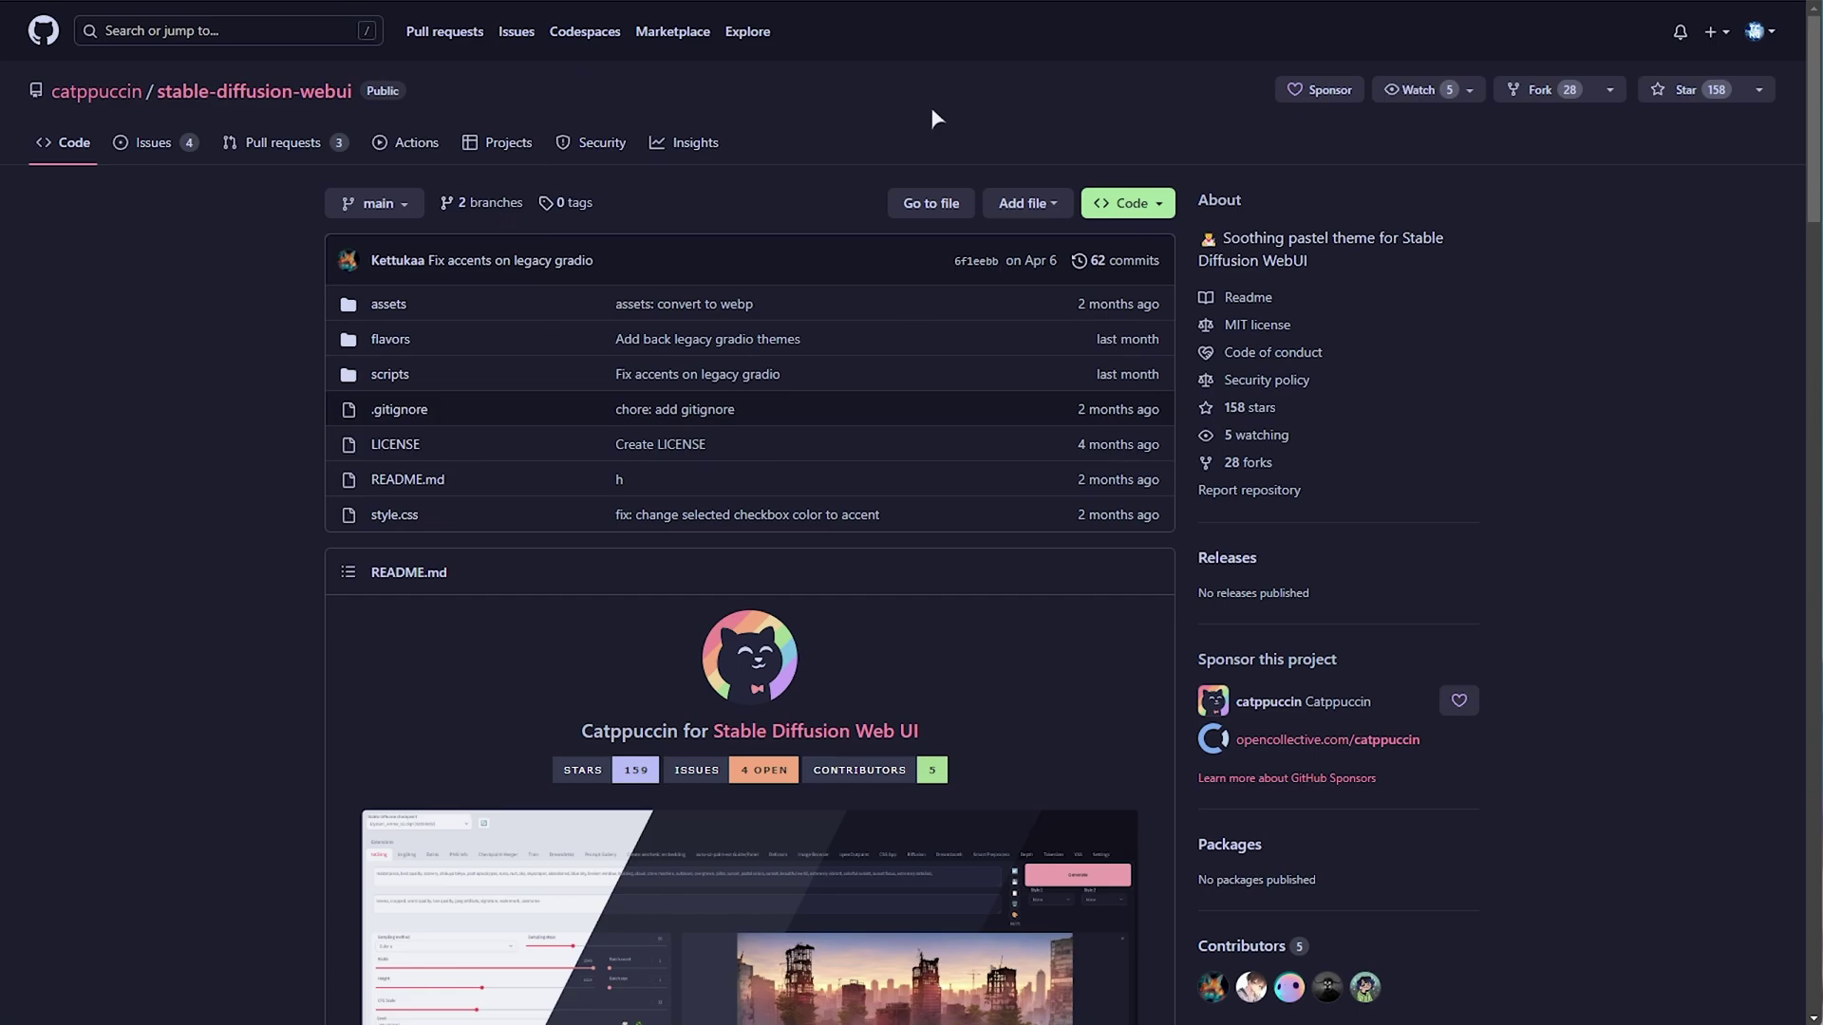
Read the sd-web-ui-quickcss repository's description and feature list, and open its style_choices folder
{"action": "key", "text": "alt+Left"}
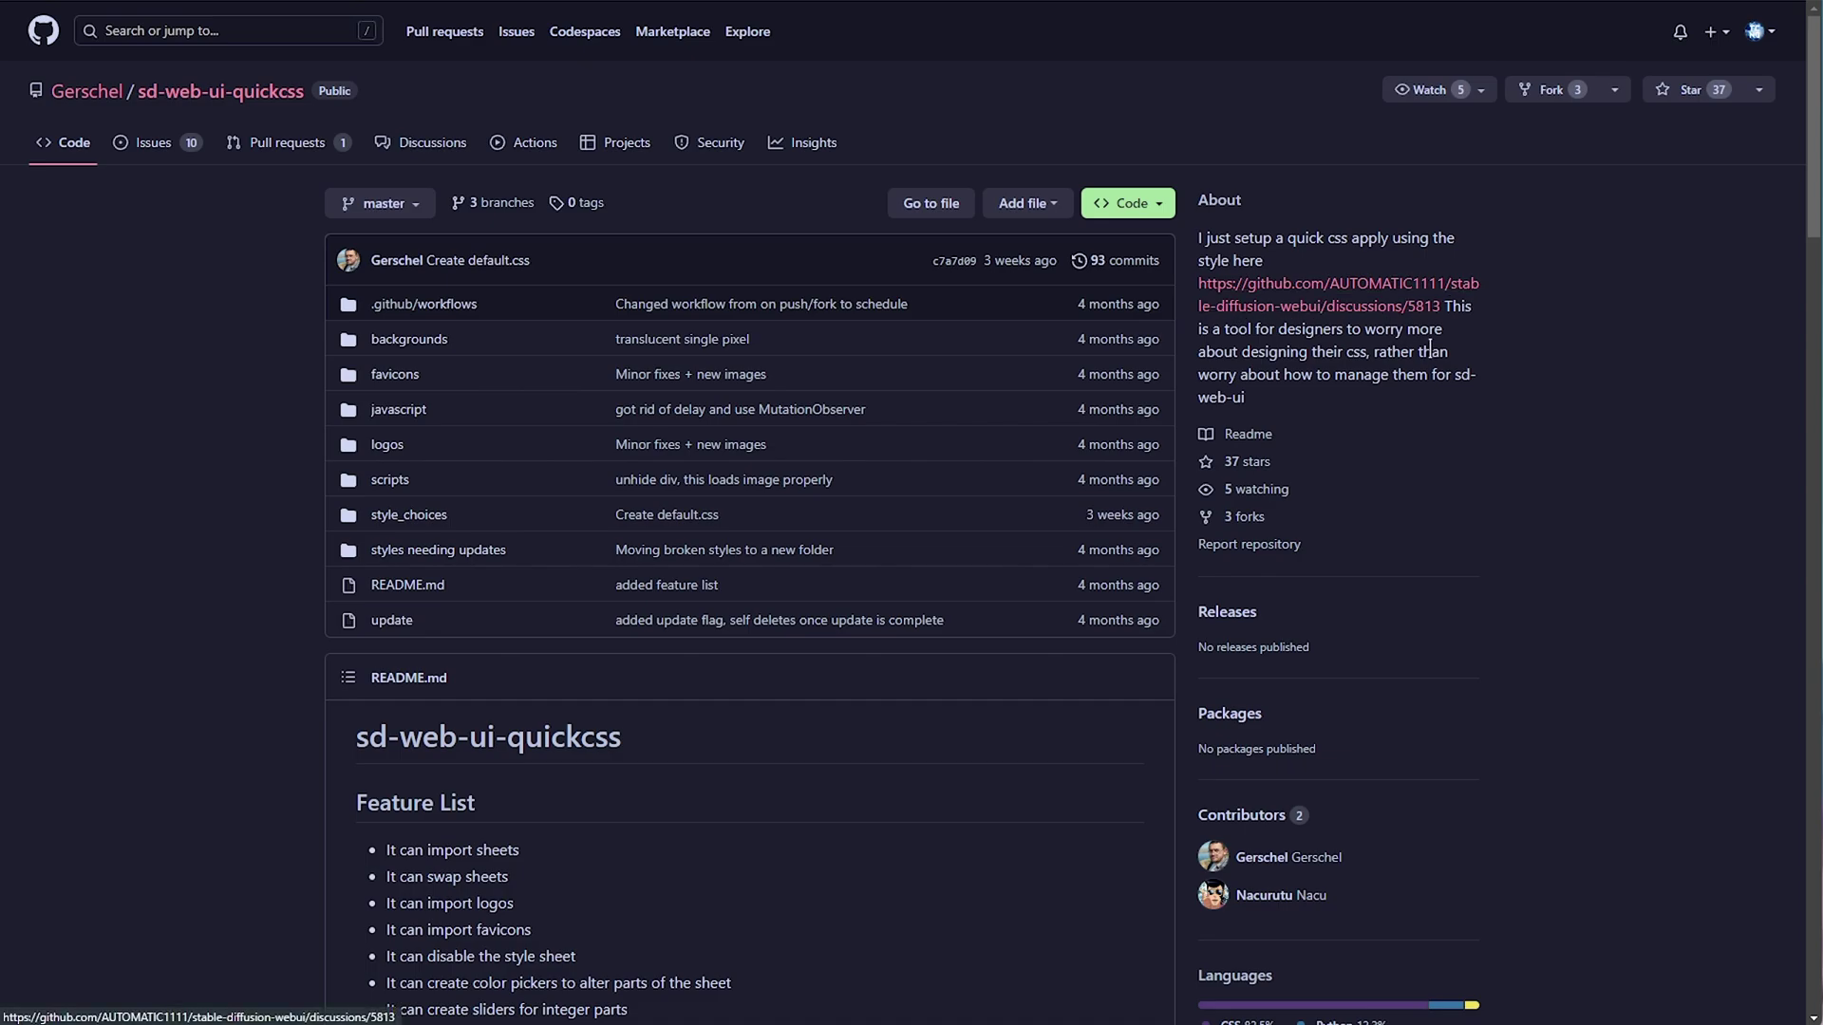
{"action": "double_click", "coordinate": [1350, 351]}
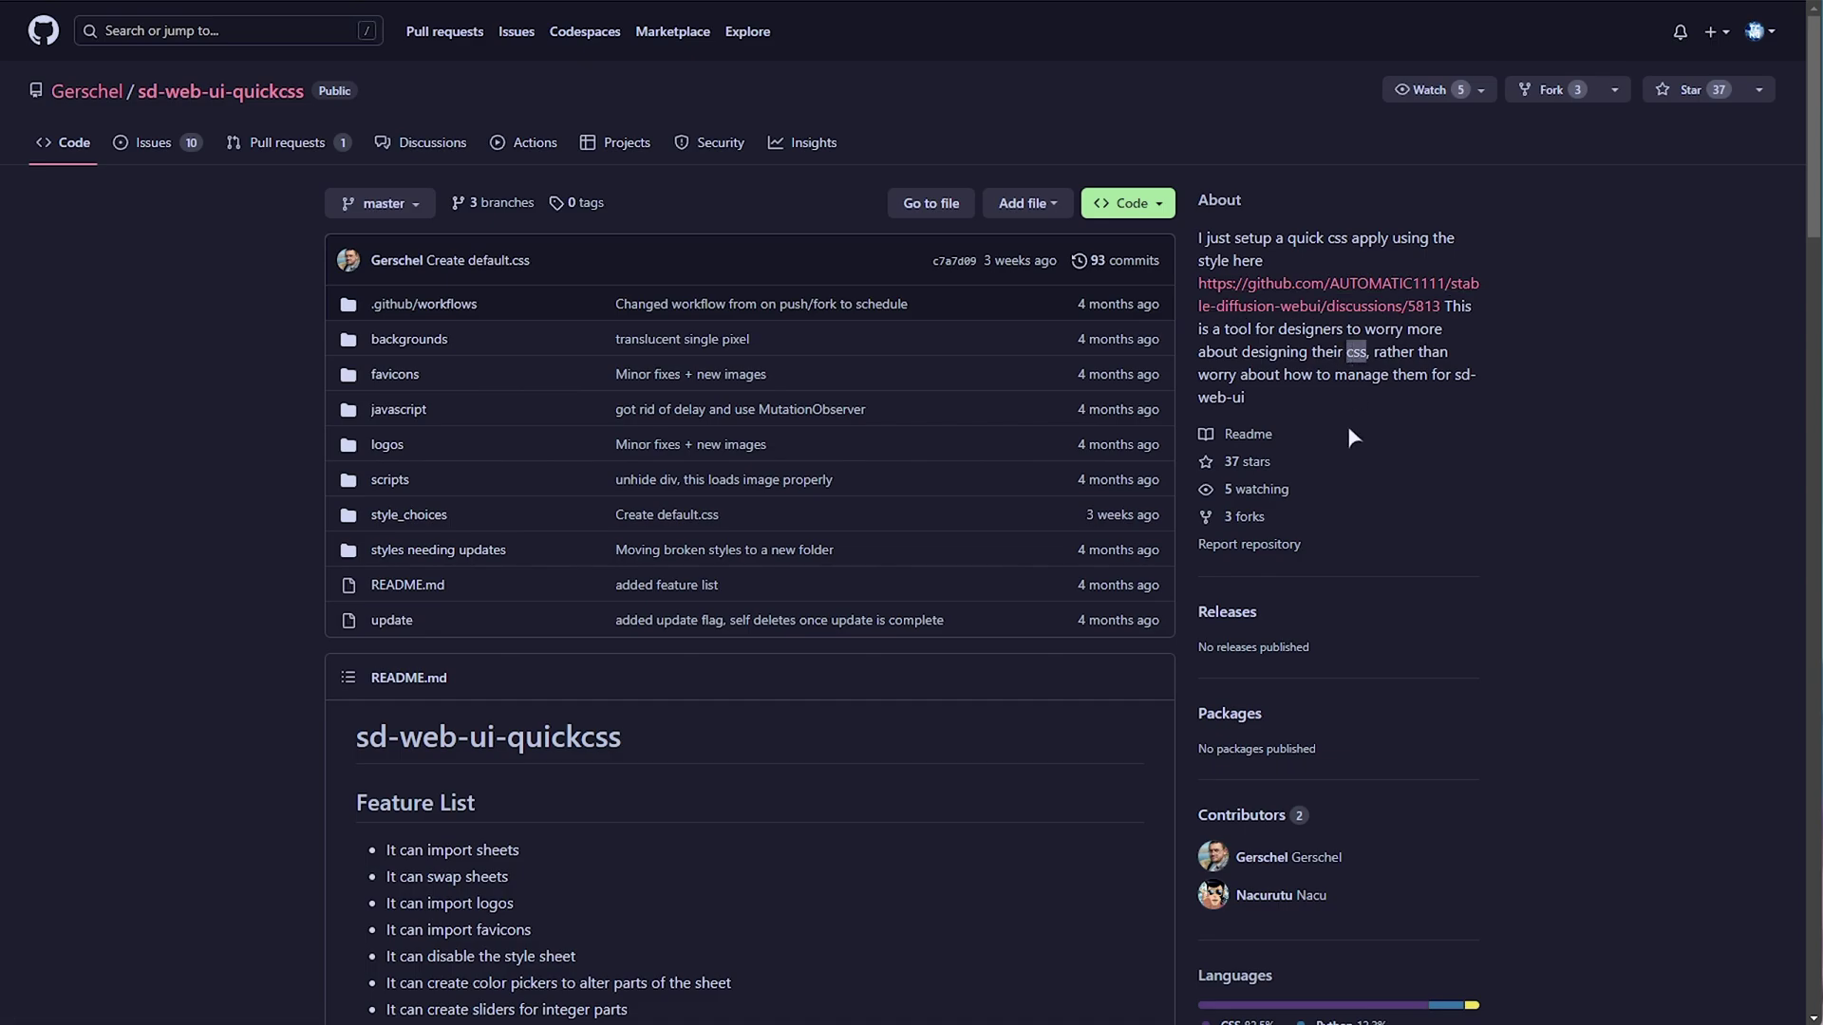
{"action": "mouse_move", "coordinate": [1335, 374]}
{"action": "left_mouse_down"}
{"action": "mouse_move", "coordinate": [1393, 374]}
{"action": "mouse_move", "coordinate": [1330, 406]}
{"action": "left_mouse_up"}
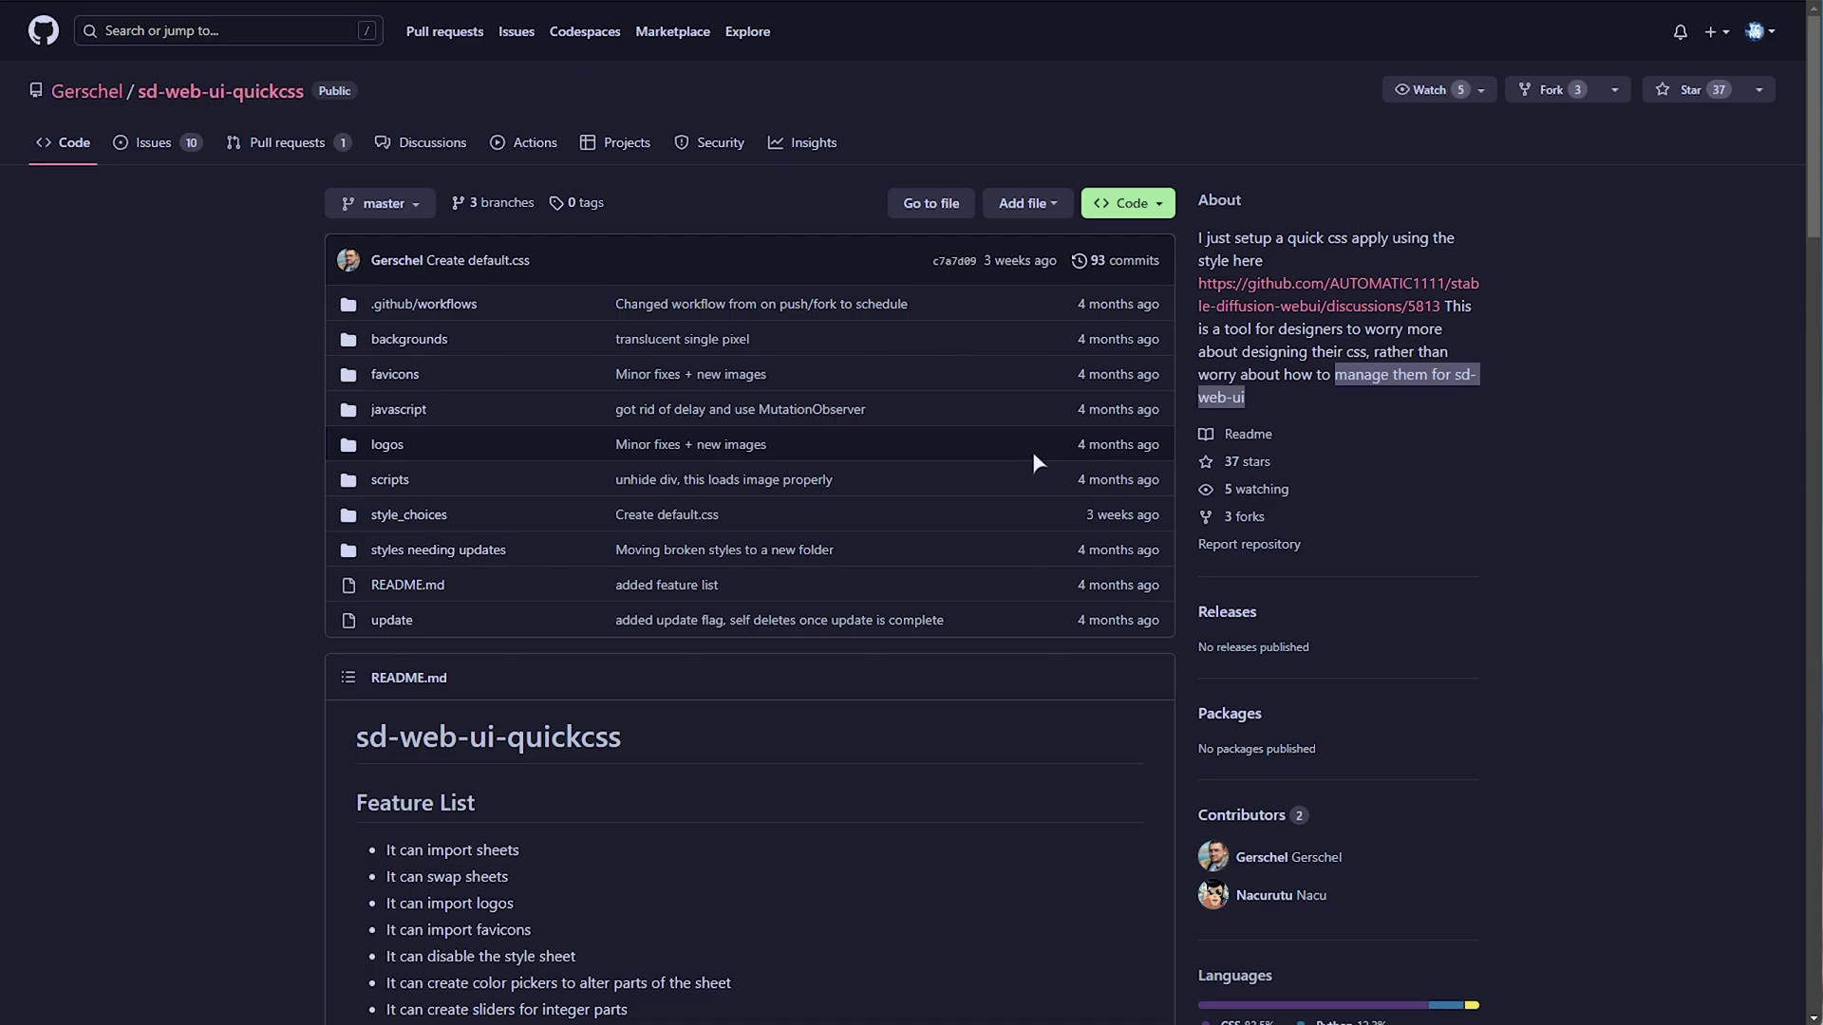
{"action": "scroll", "coordinate": [1033, 454], "scroll_direction": "down", "scroll_amount": 4}
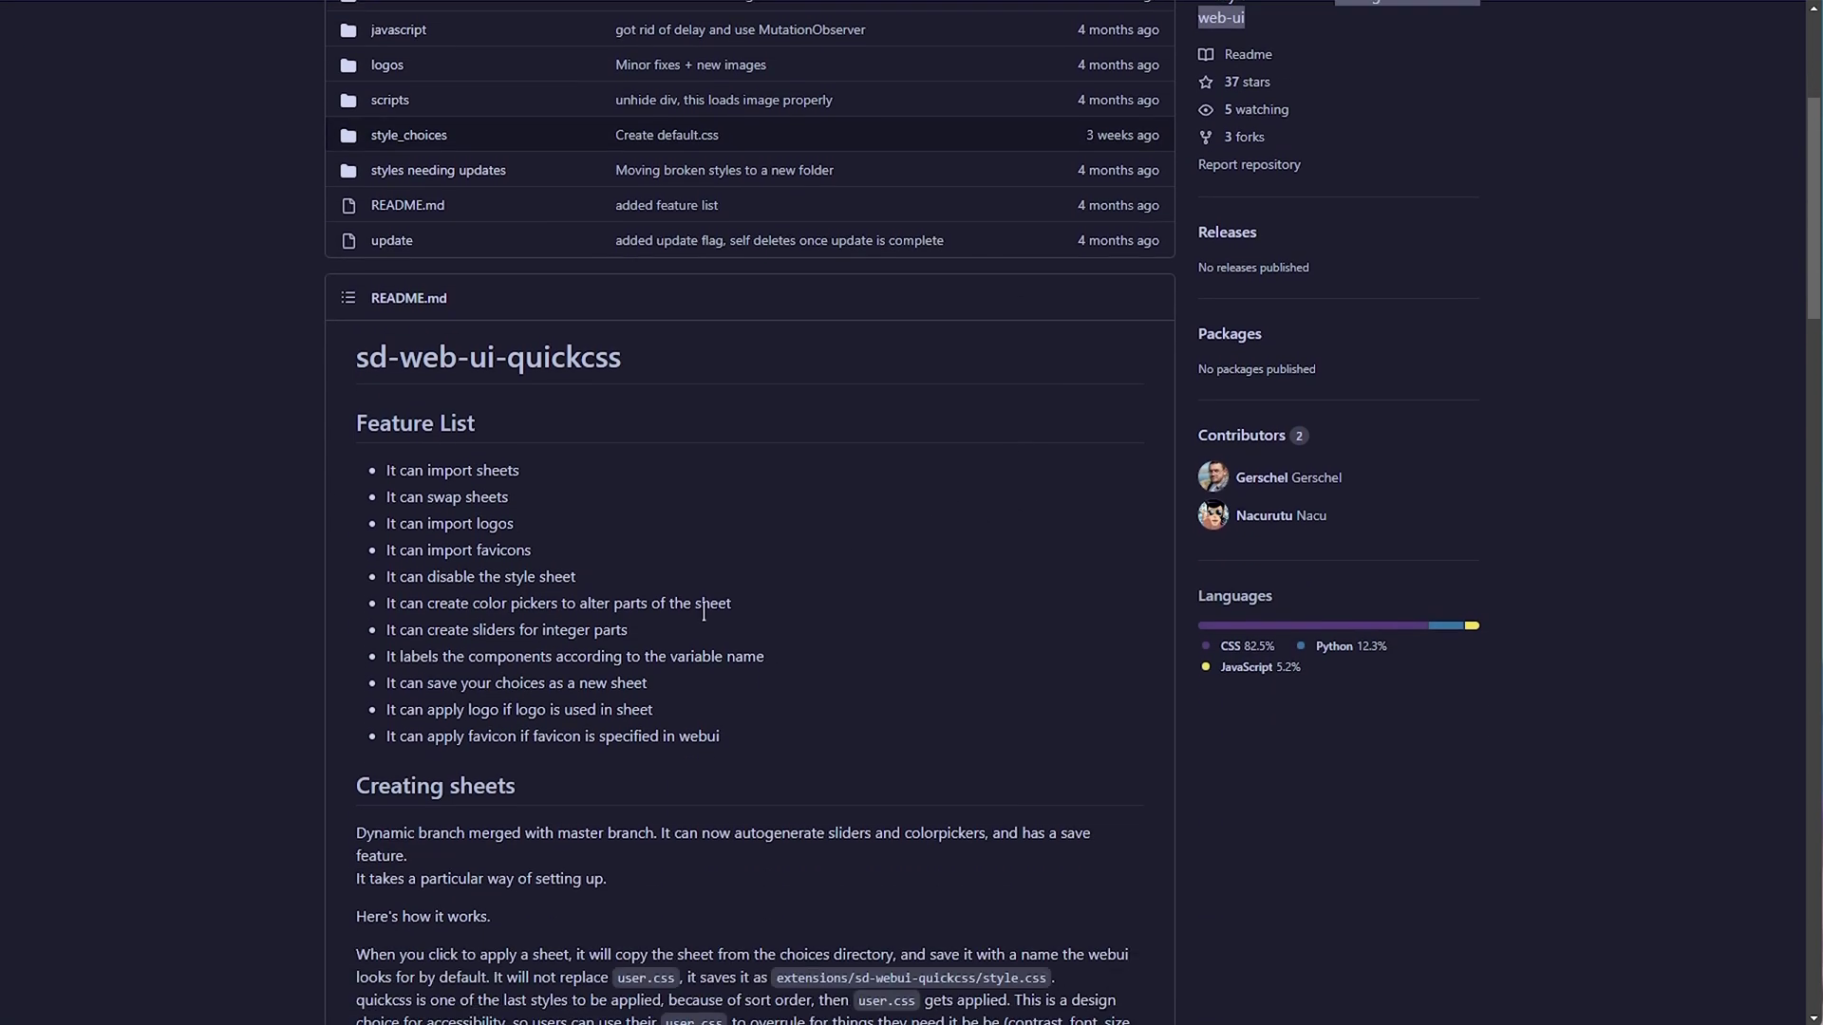
{"action": "left_click_drag", "start_coordinate": [528, 470], "coordinate": [572, 576]}
{"action": "left_click", "coordinate": [568, 572]}
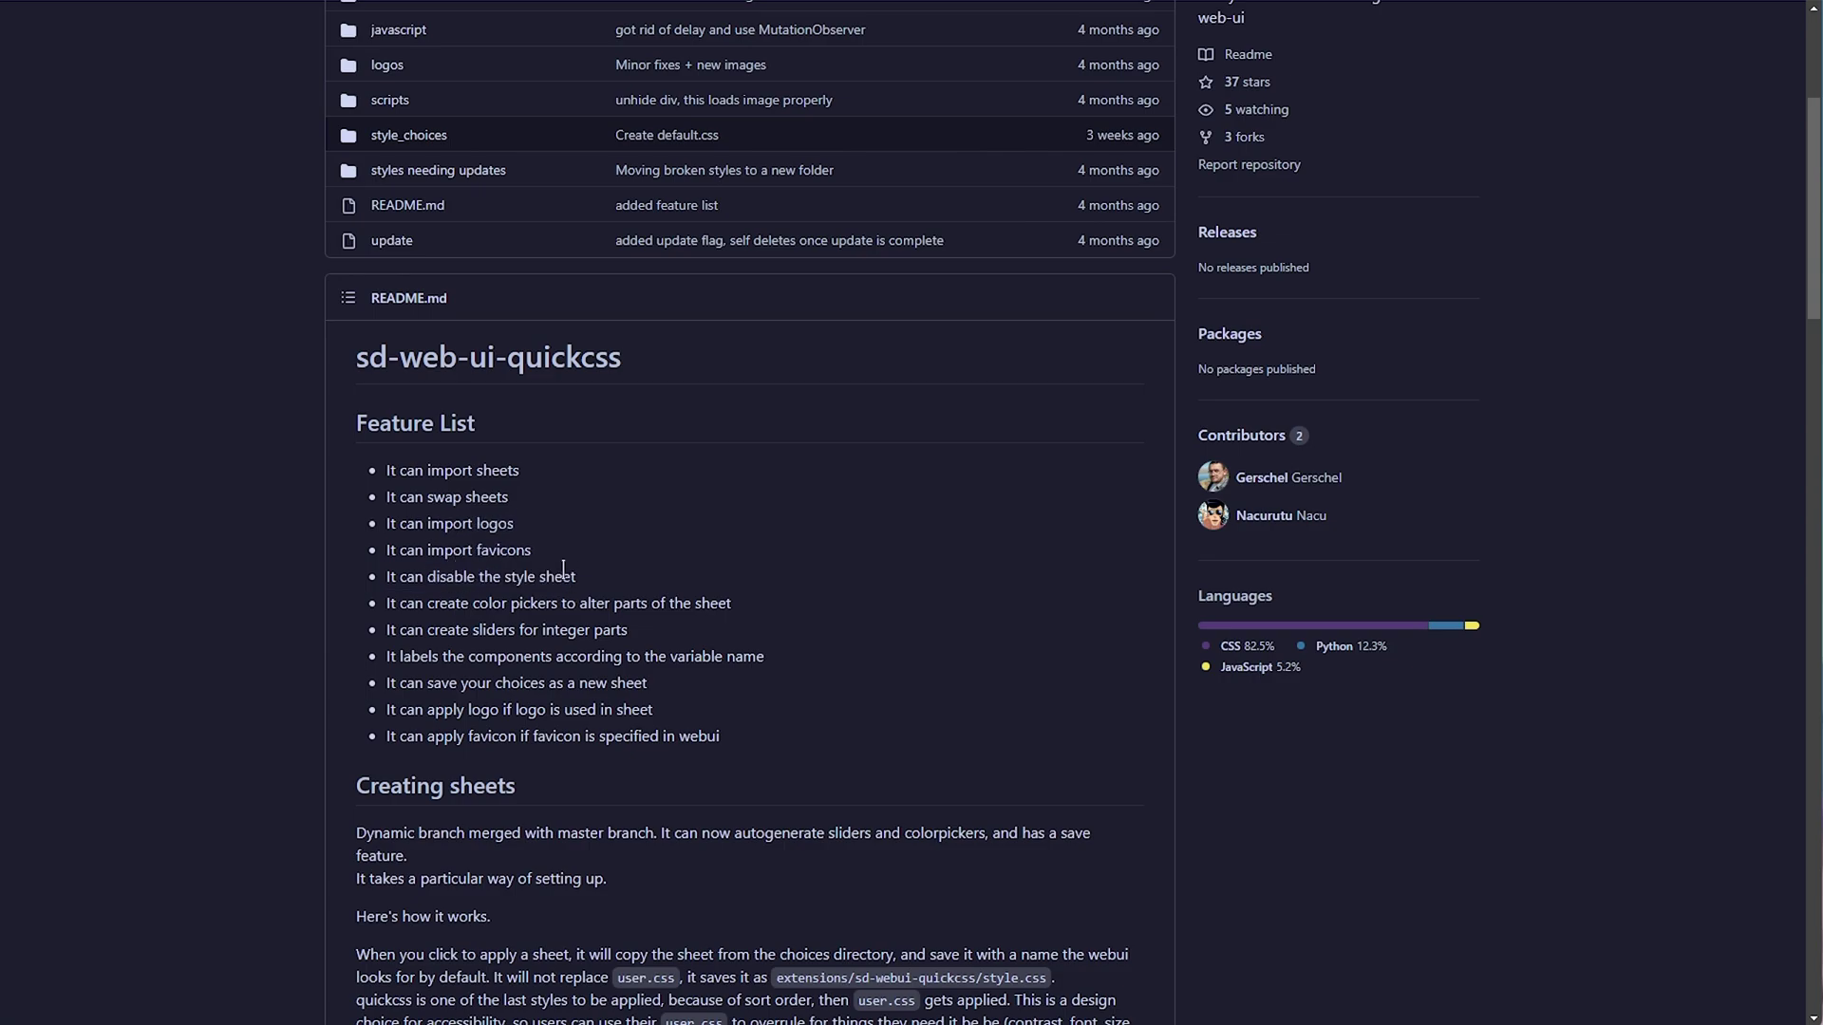
{"action": "left_click_drag", "start_coordinate": [777, 731], "coordinate": [347, 590]}
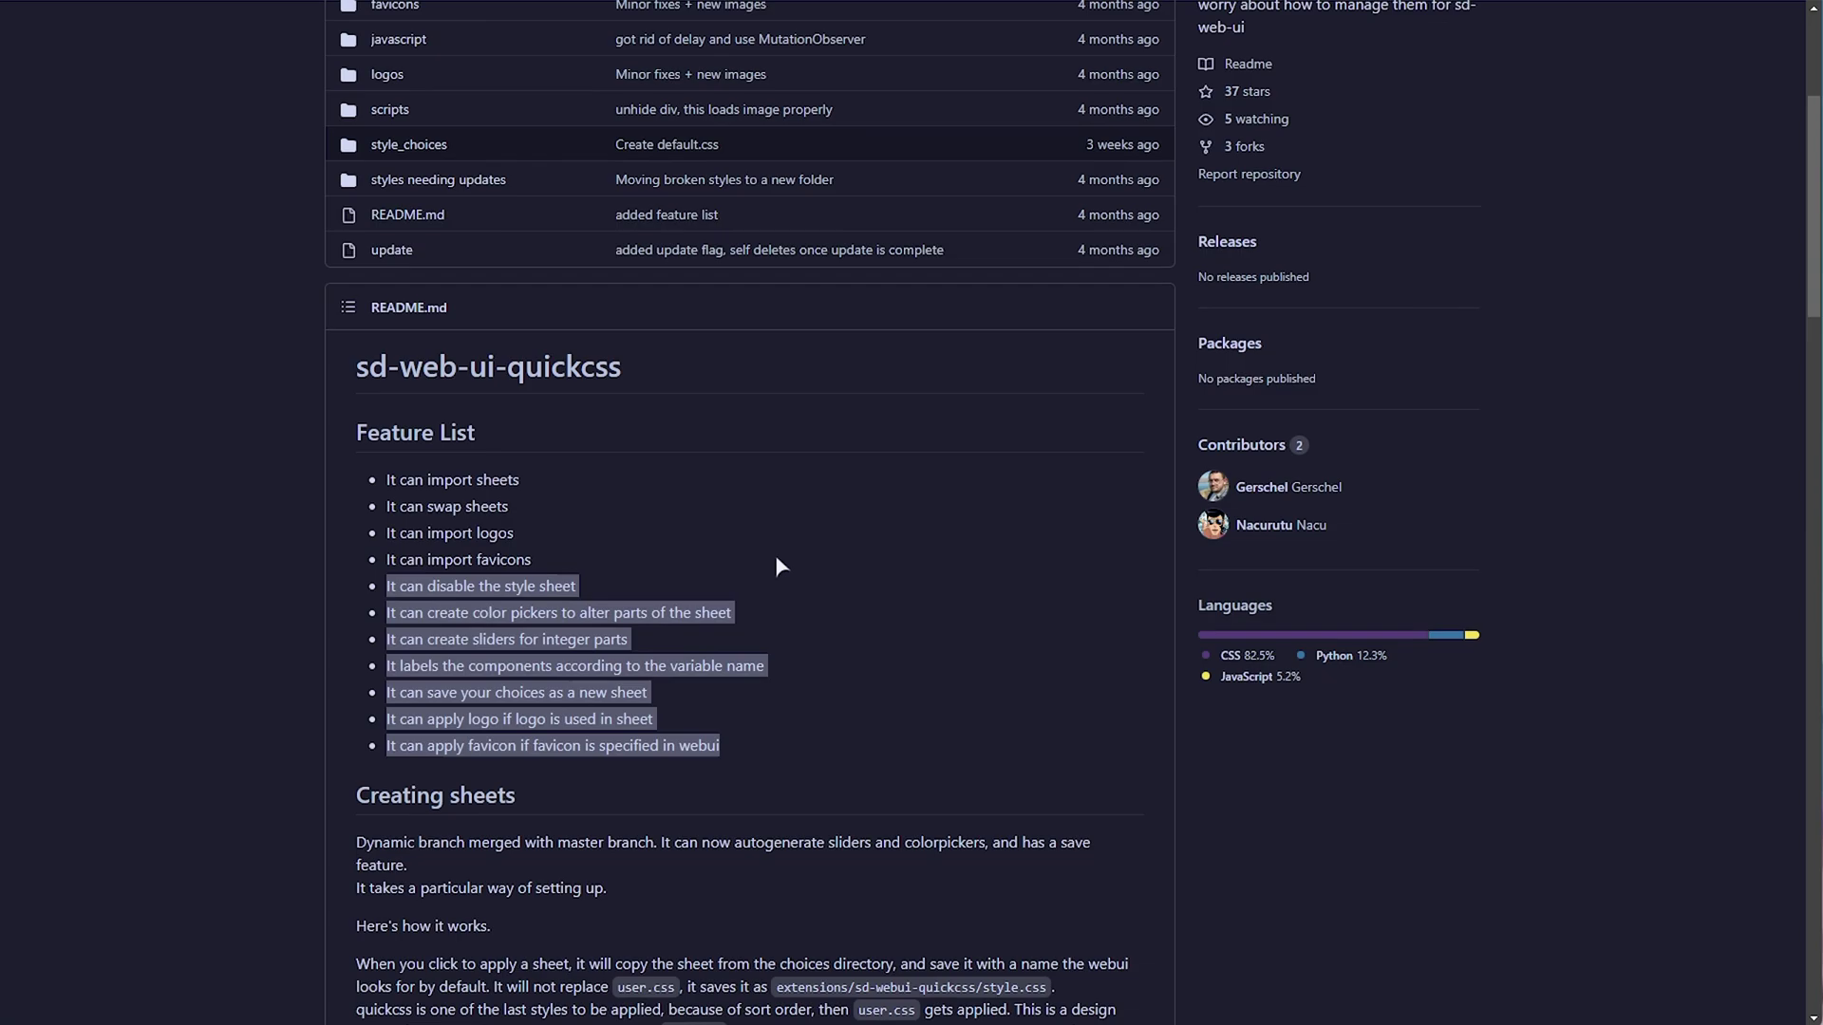
{"action": "scroll", "coordinate": [776, 564], "scroll_direction": "up", "scroll_amount": 4}
{"action": "left_click", "coordinate": [407, 518]}
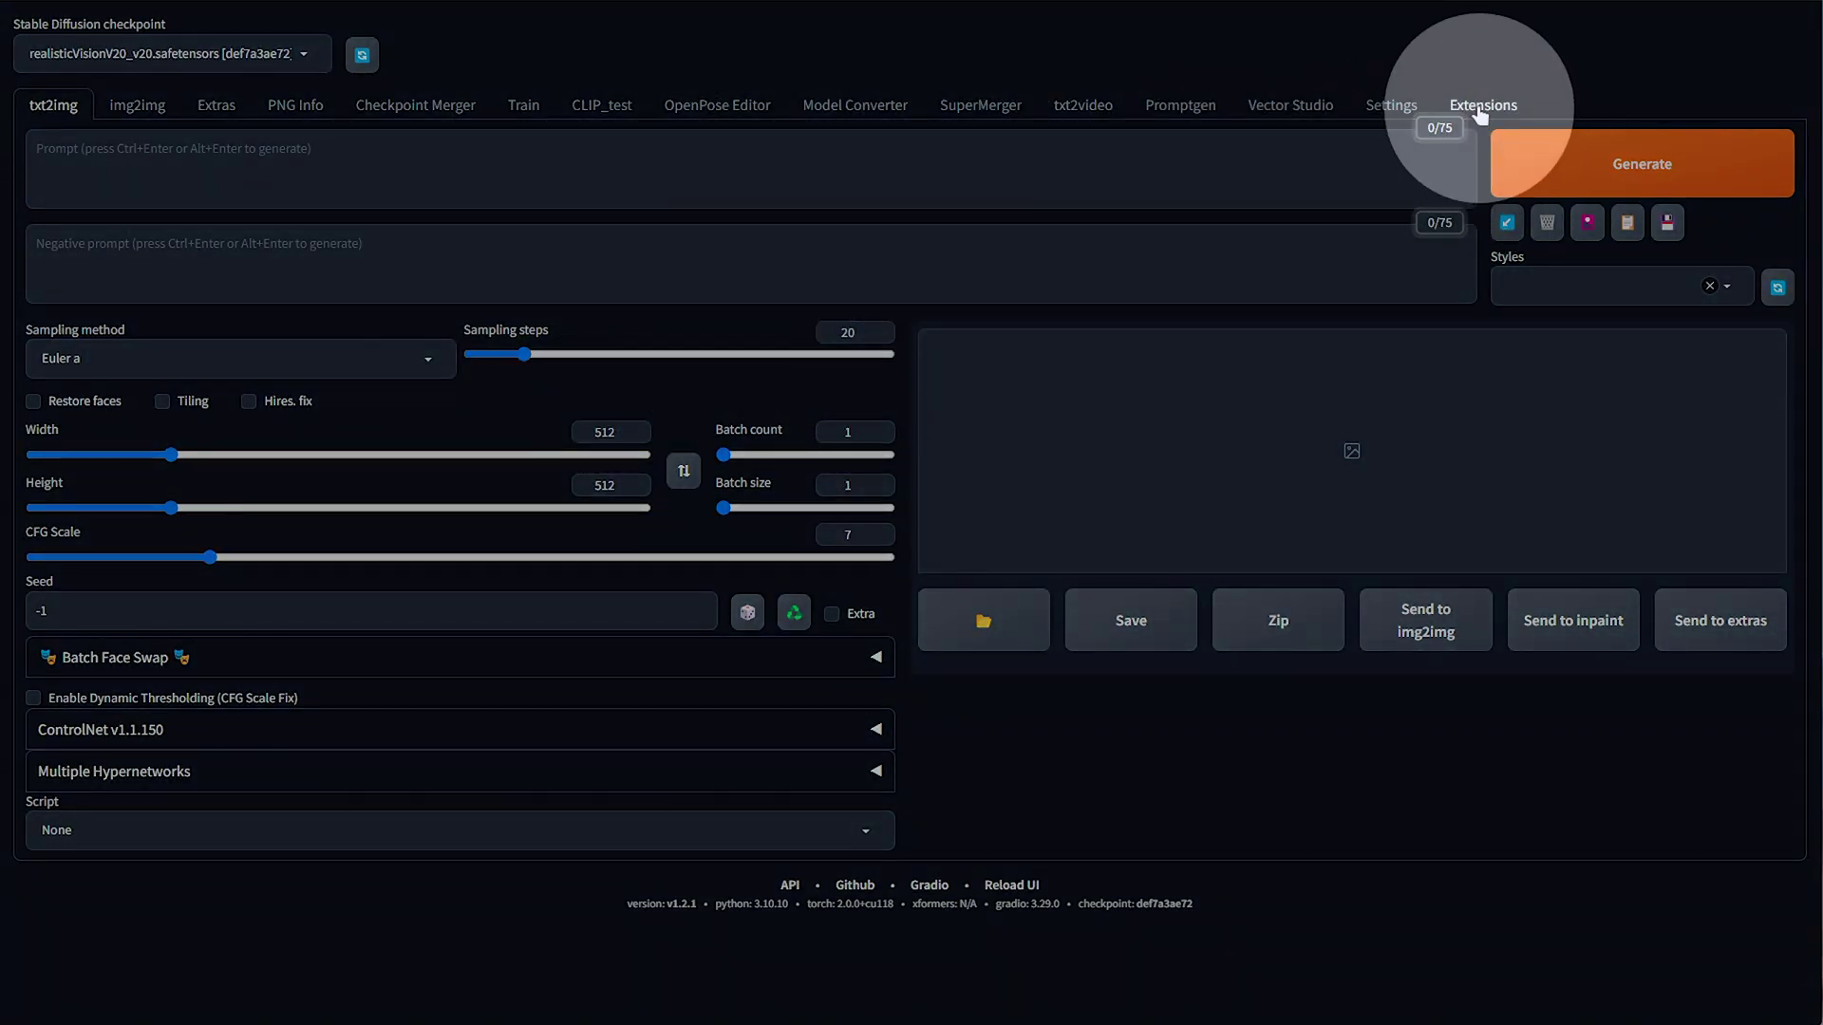
In the Stable Diffusion web UI, load the available extensions, search for "css" and install quick-css
{"action": "left_click", "coordinate": [1482, 112]}
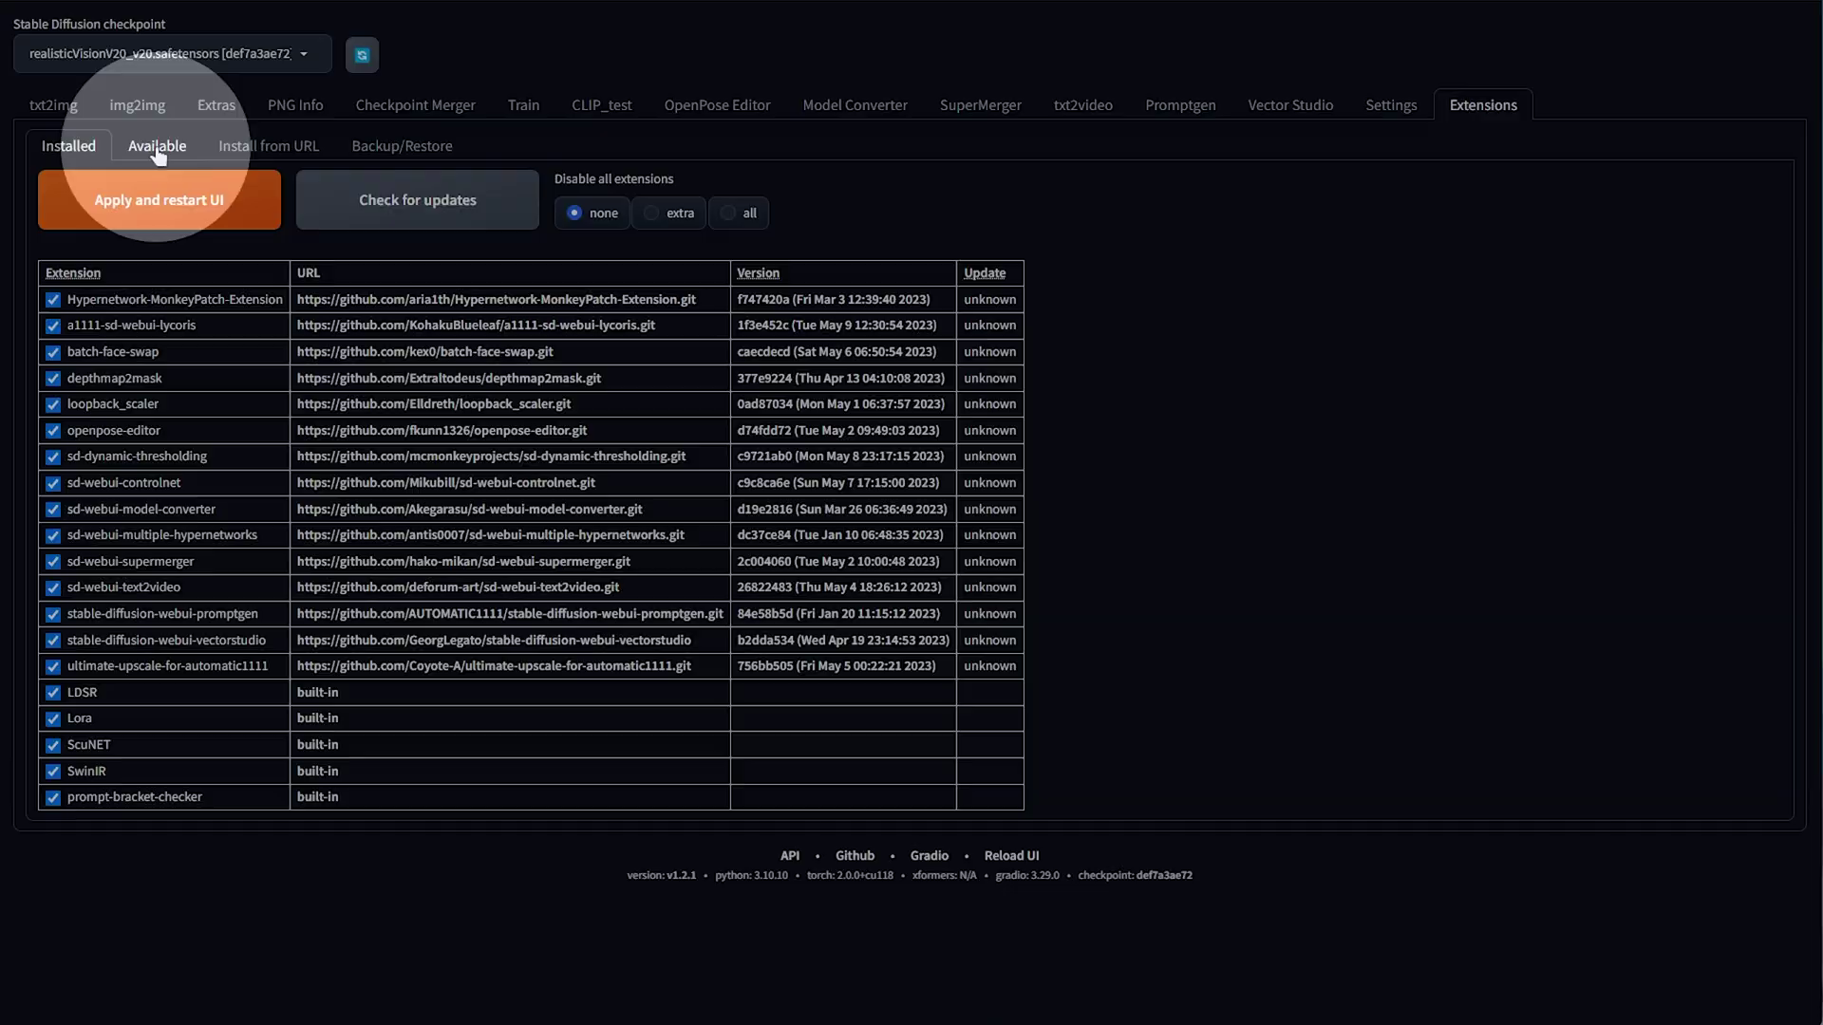
{"action": "left_click", "coordinate": [157, 149]}
{"action": "left_click", "coordinate": [157, 203]}
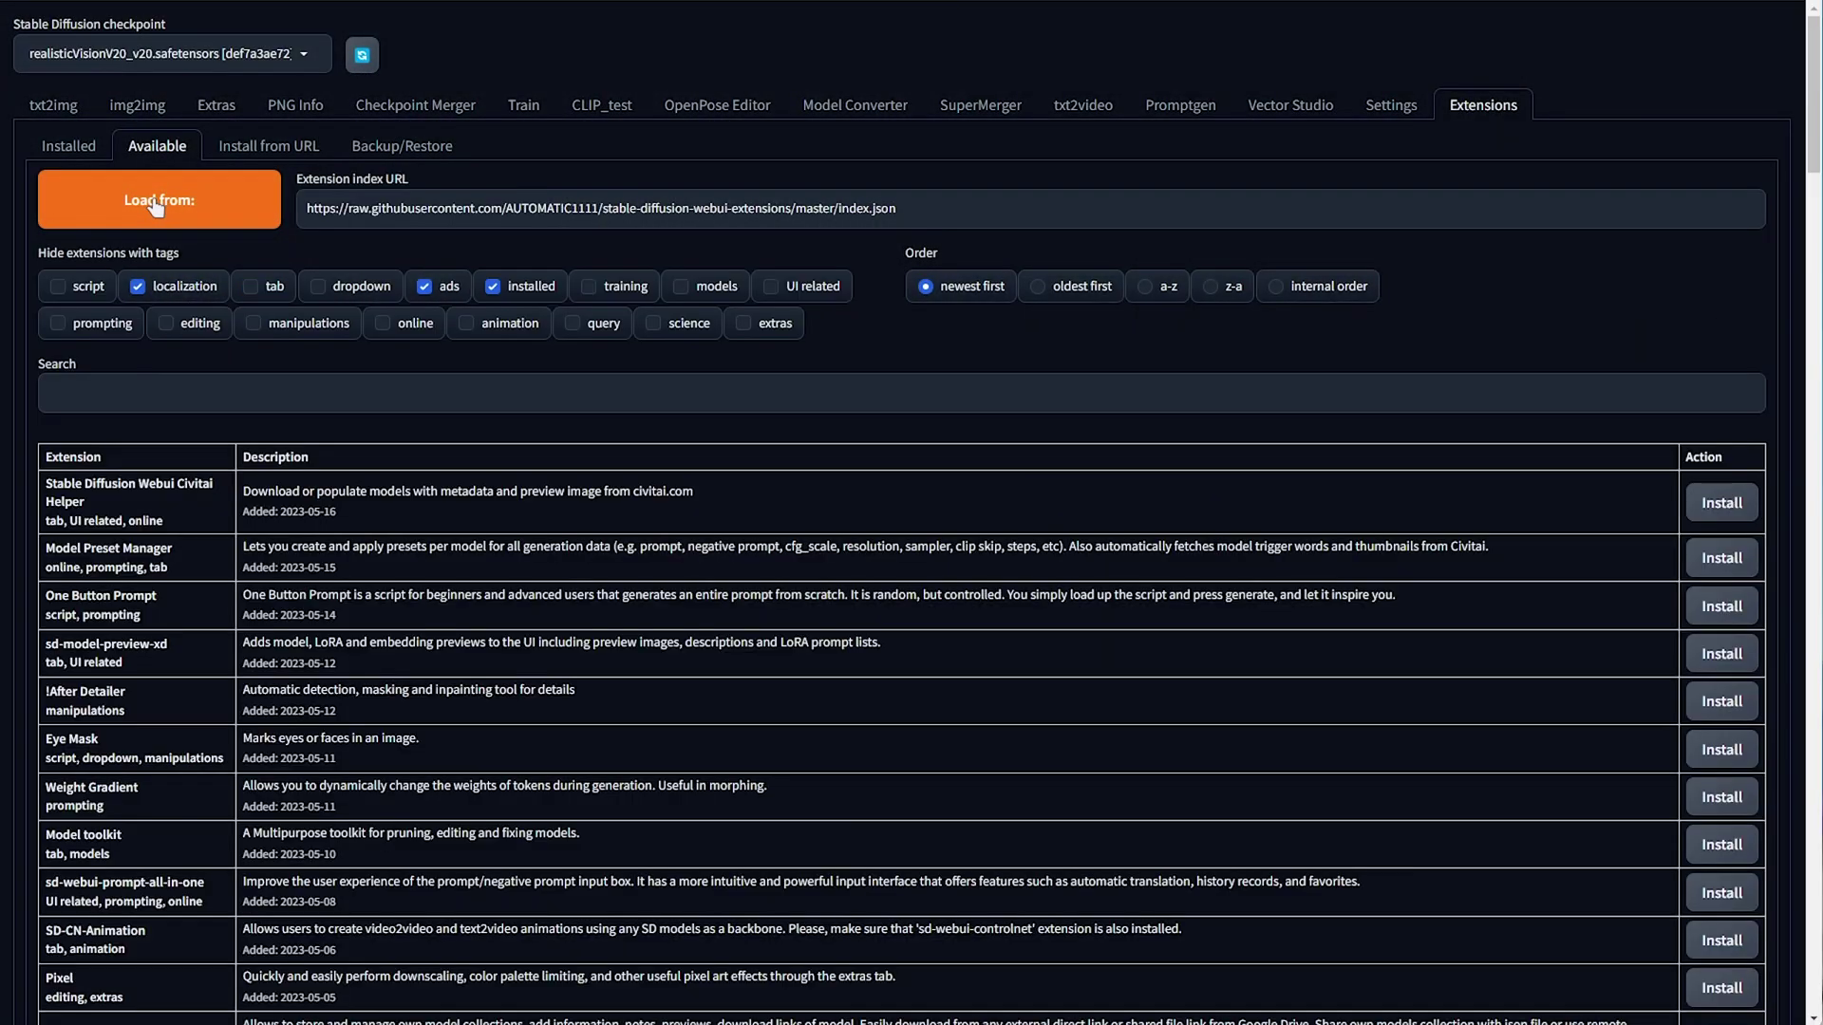
{"action": "left_click", "coordinate": [197, 399]}
{"action": "type", "text": "css"}
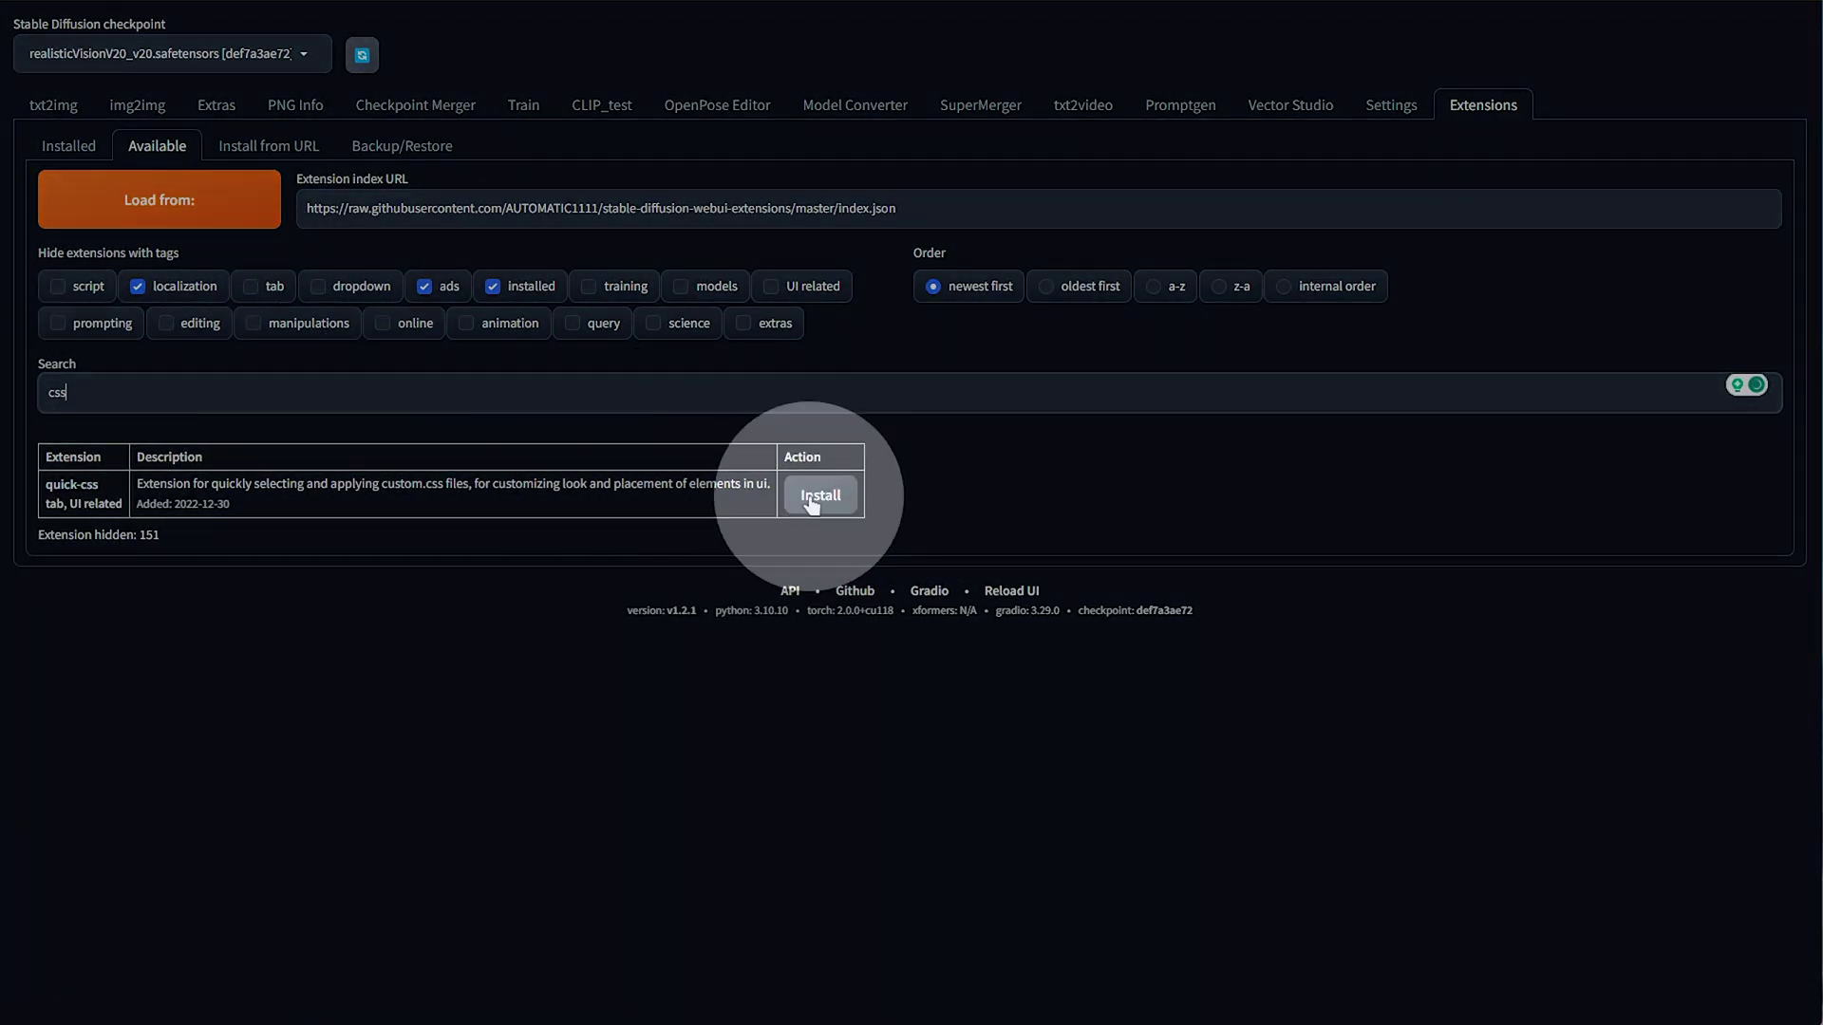
{"action": "left_click", "coordinate": [820, 495]}
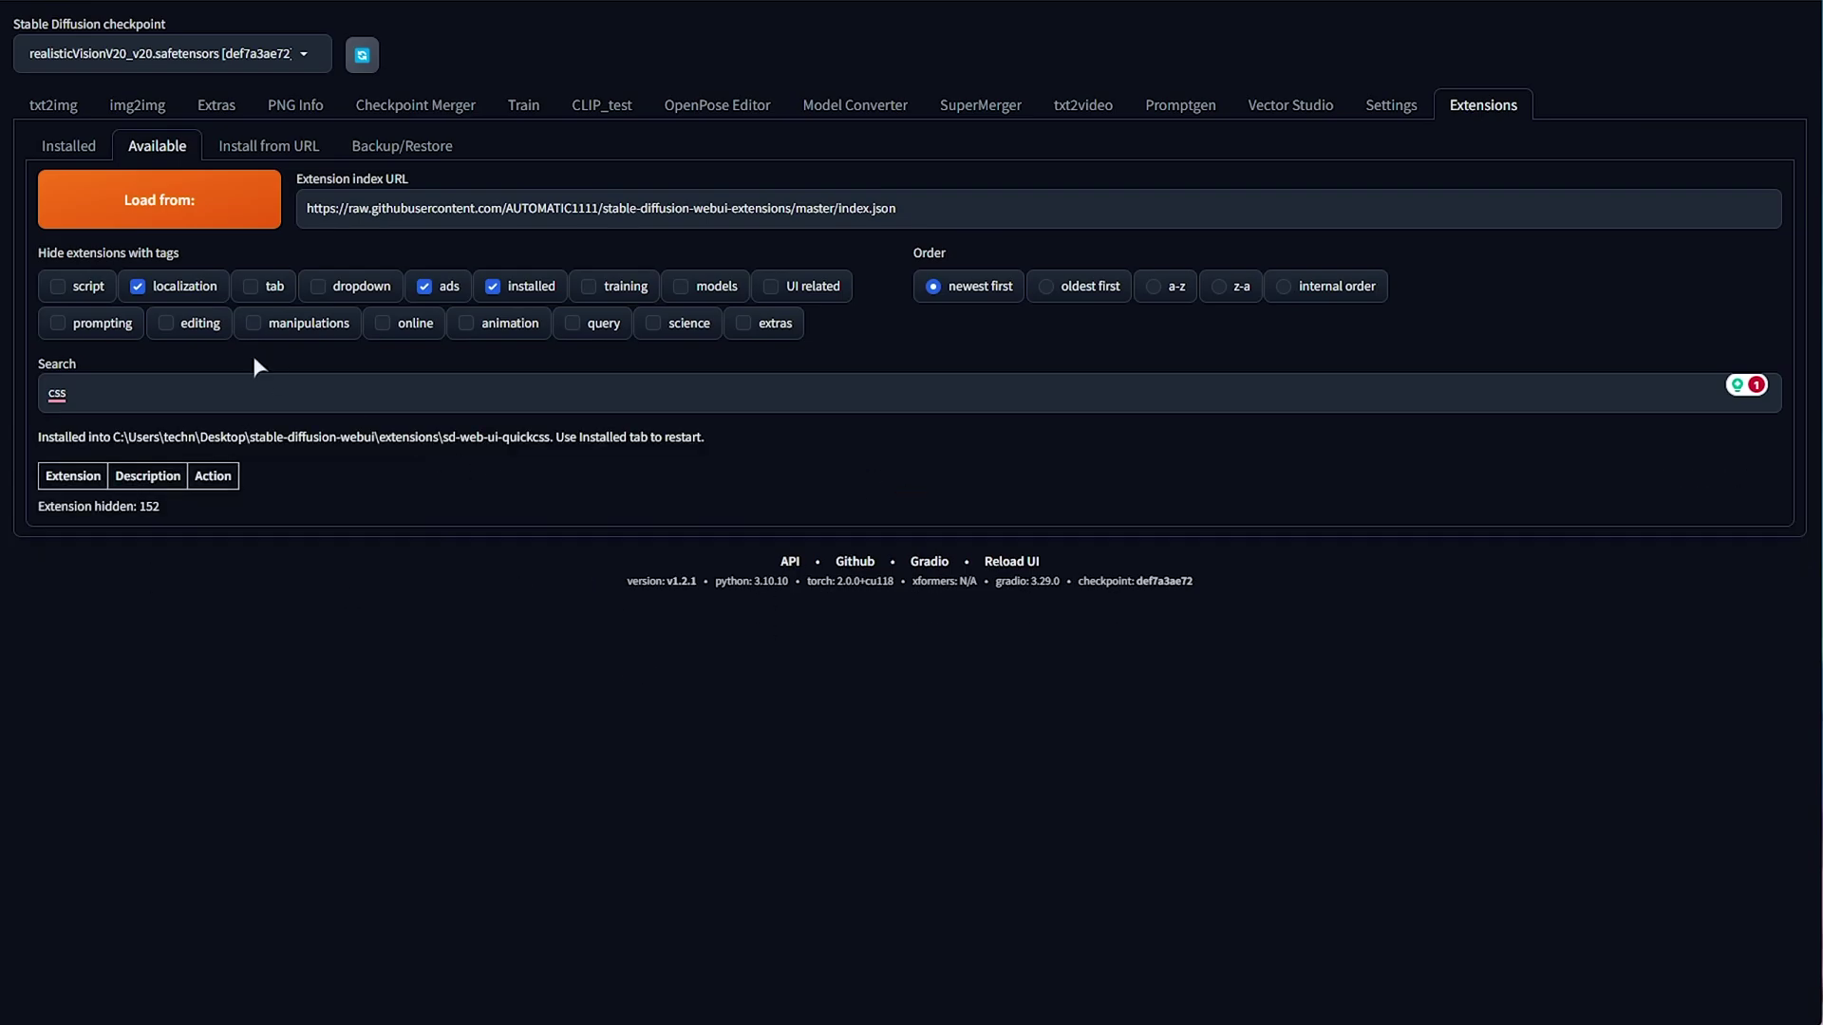
Find "css" among the installed extensions, and apply the changes by restarting the UI
{"action": "left_click", "coordinate": [84, 145]}
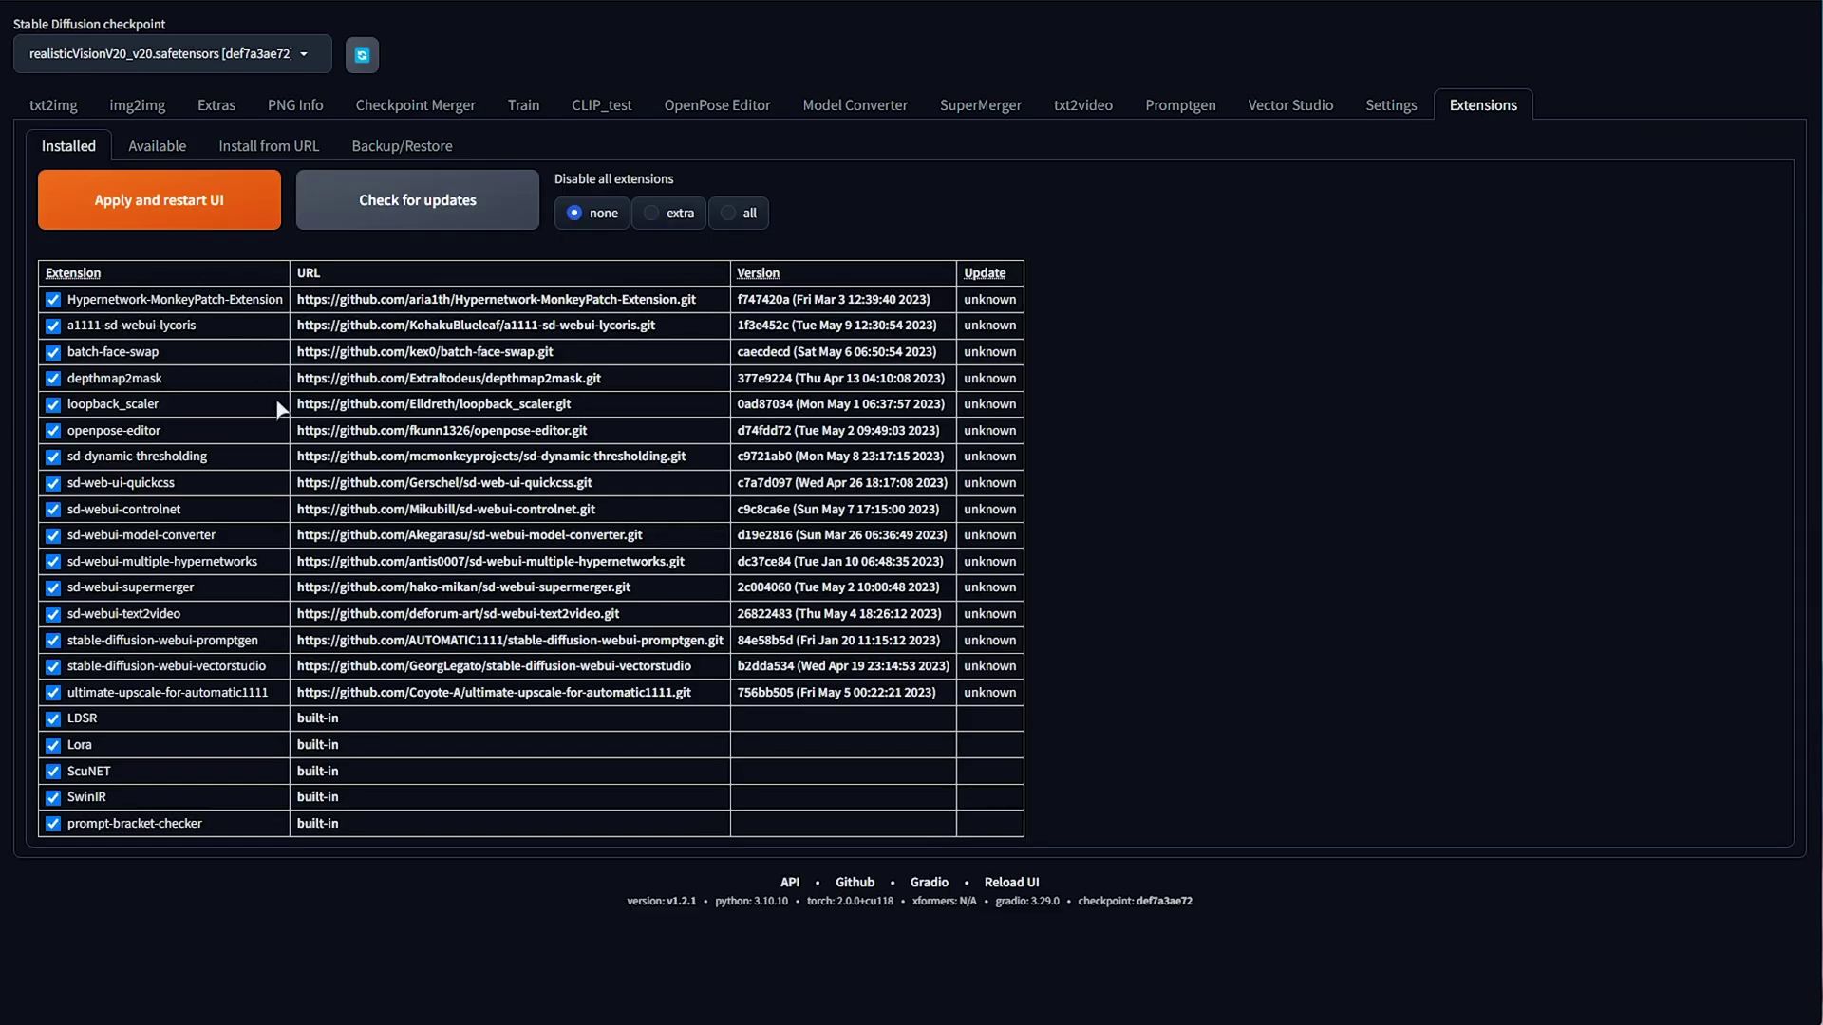
{"action": "key", "text": "ctrl+f"}
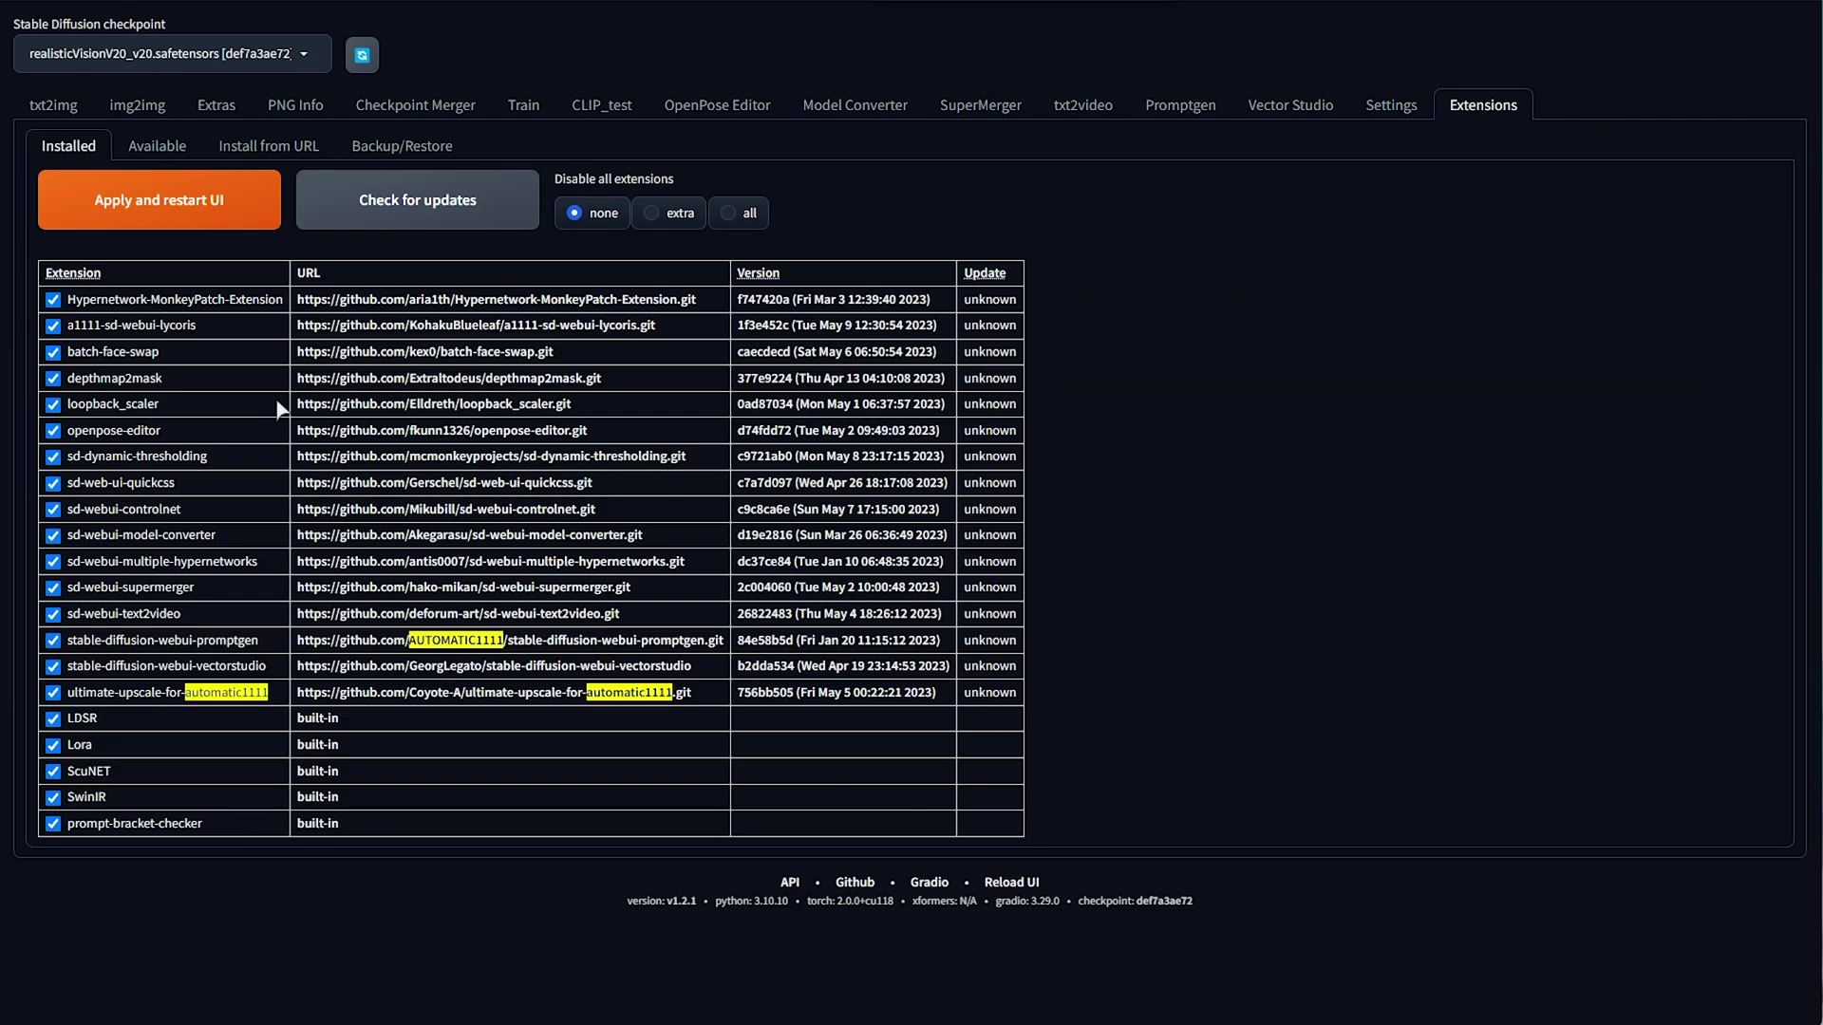
{"action": "type", "text": "css"}
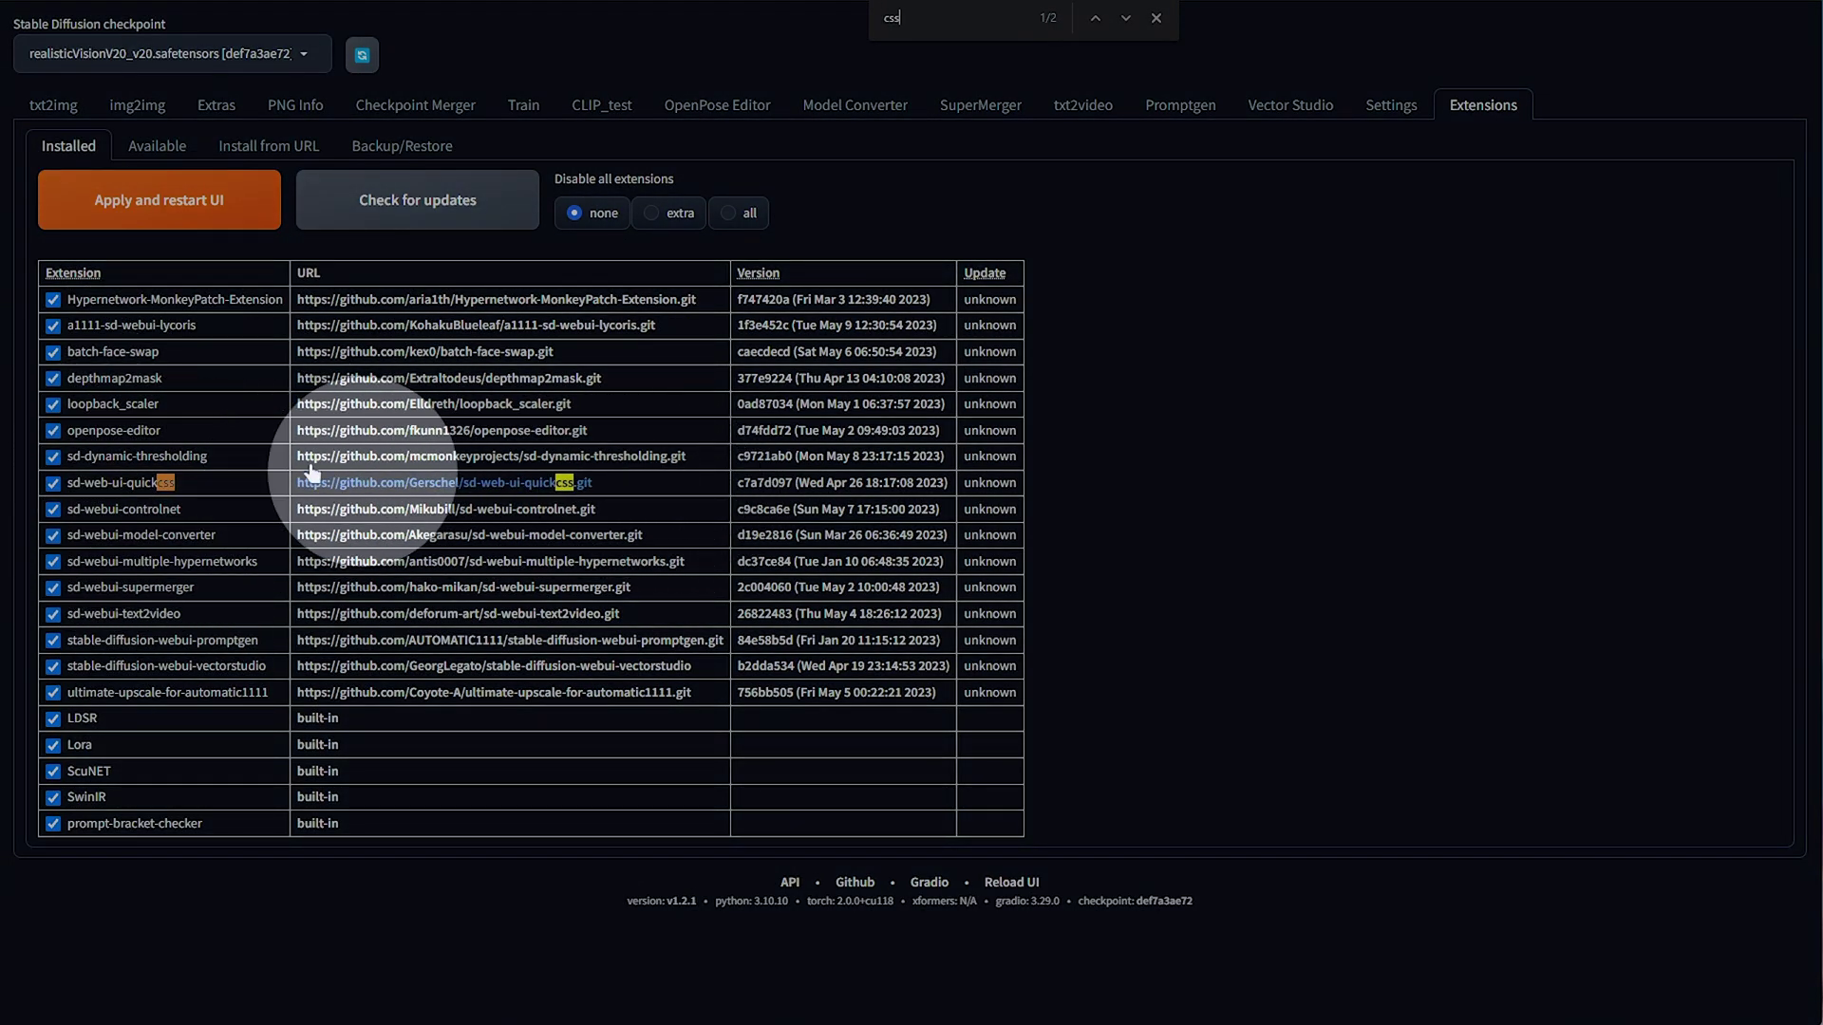
{"action": "left_click", "coordinate": [154, 201]}
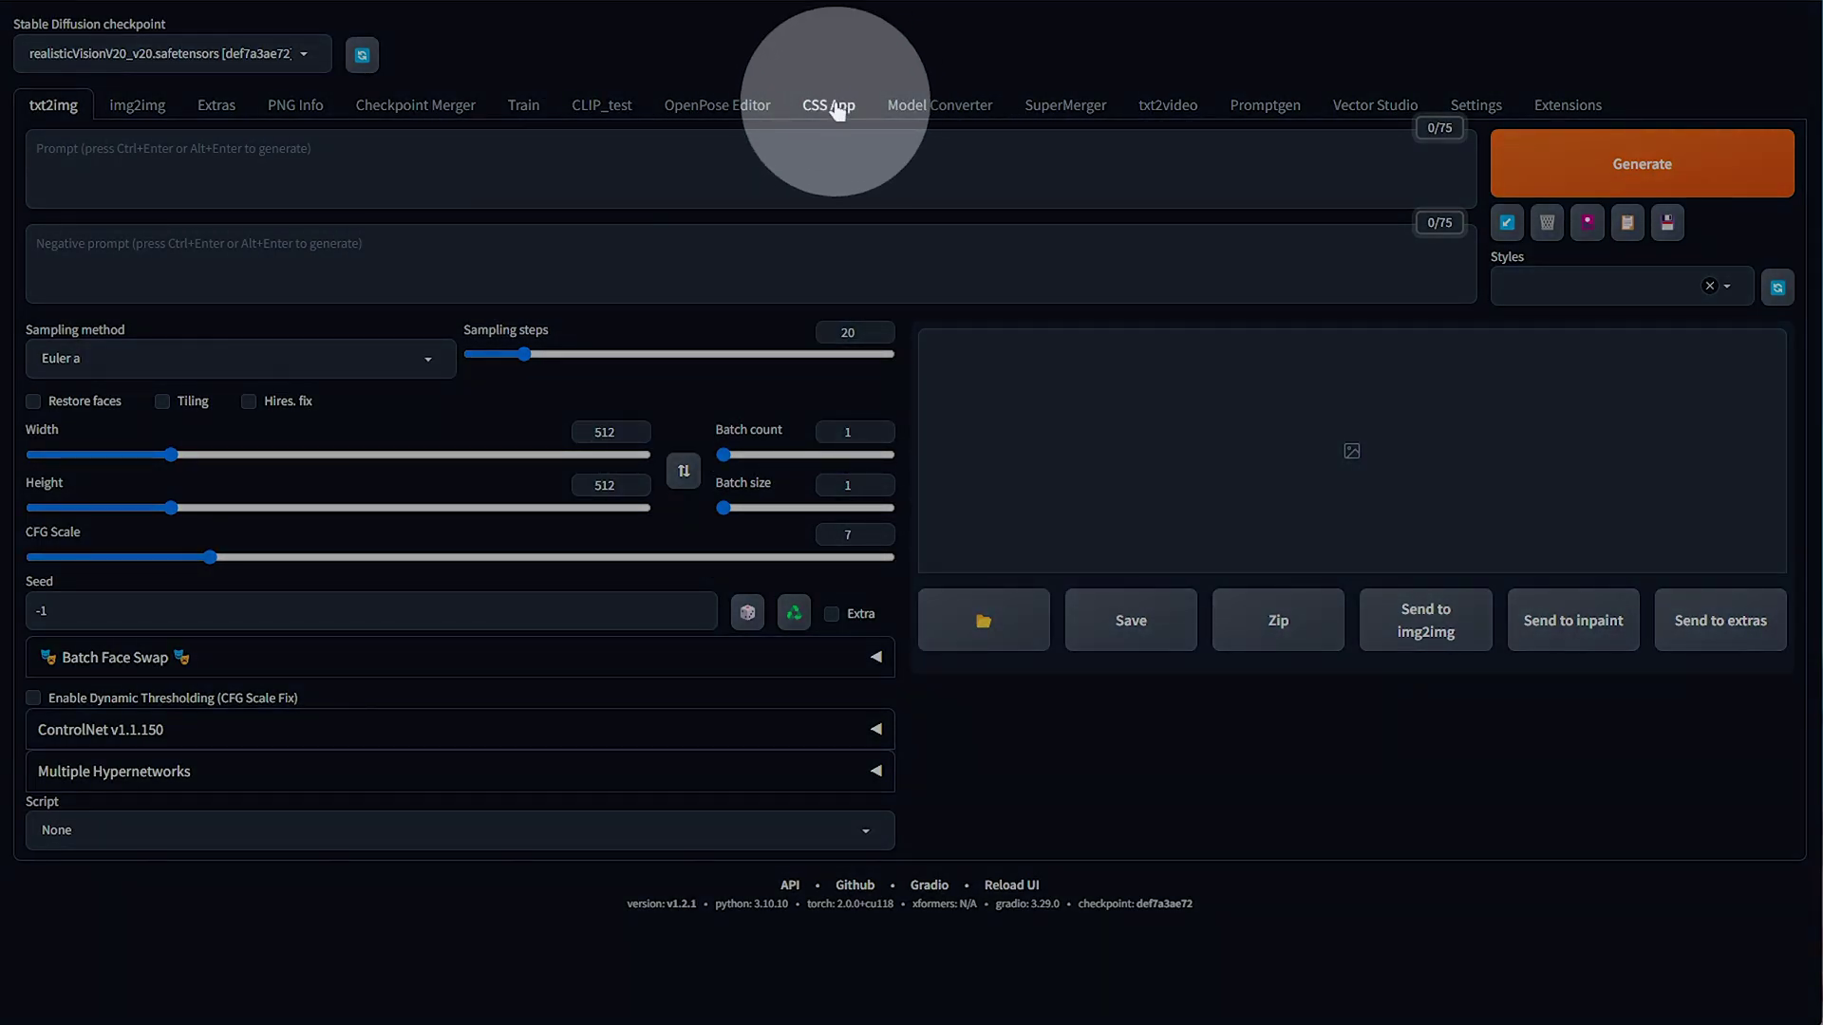
Open CSS App and view the available choices for styles, backgrounds, logos, favicons and effects
{"action": "left_click", "coordinate": [836, 107]}
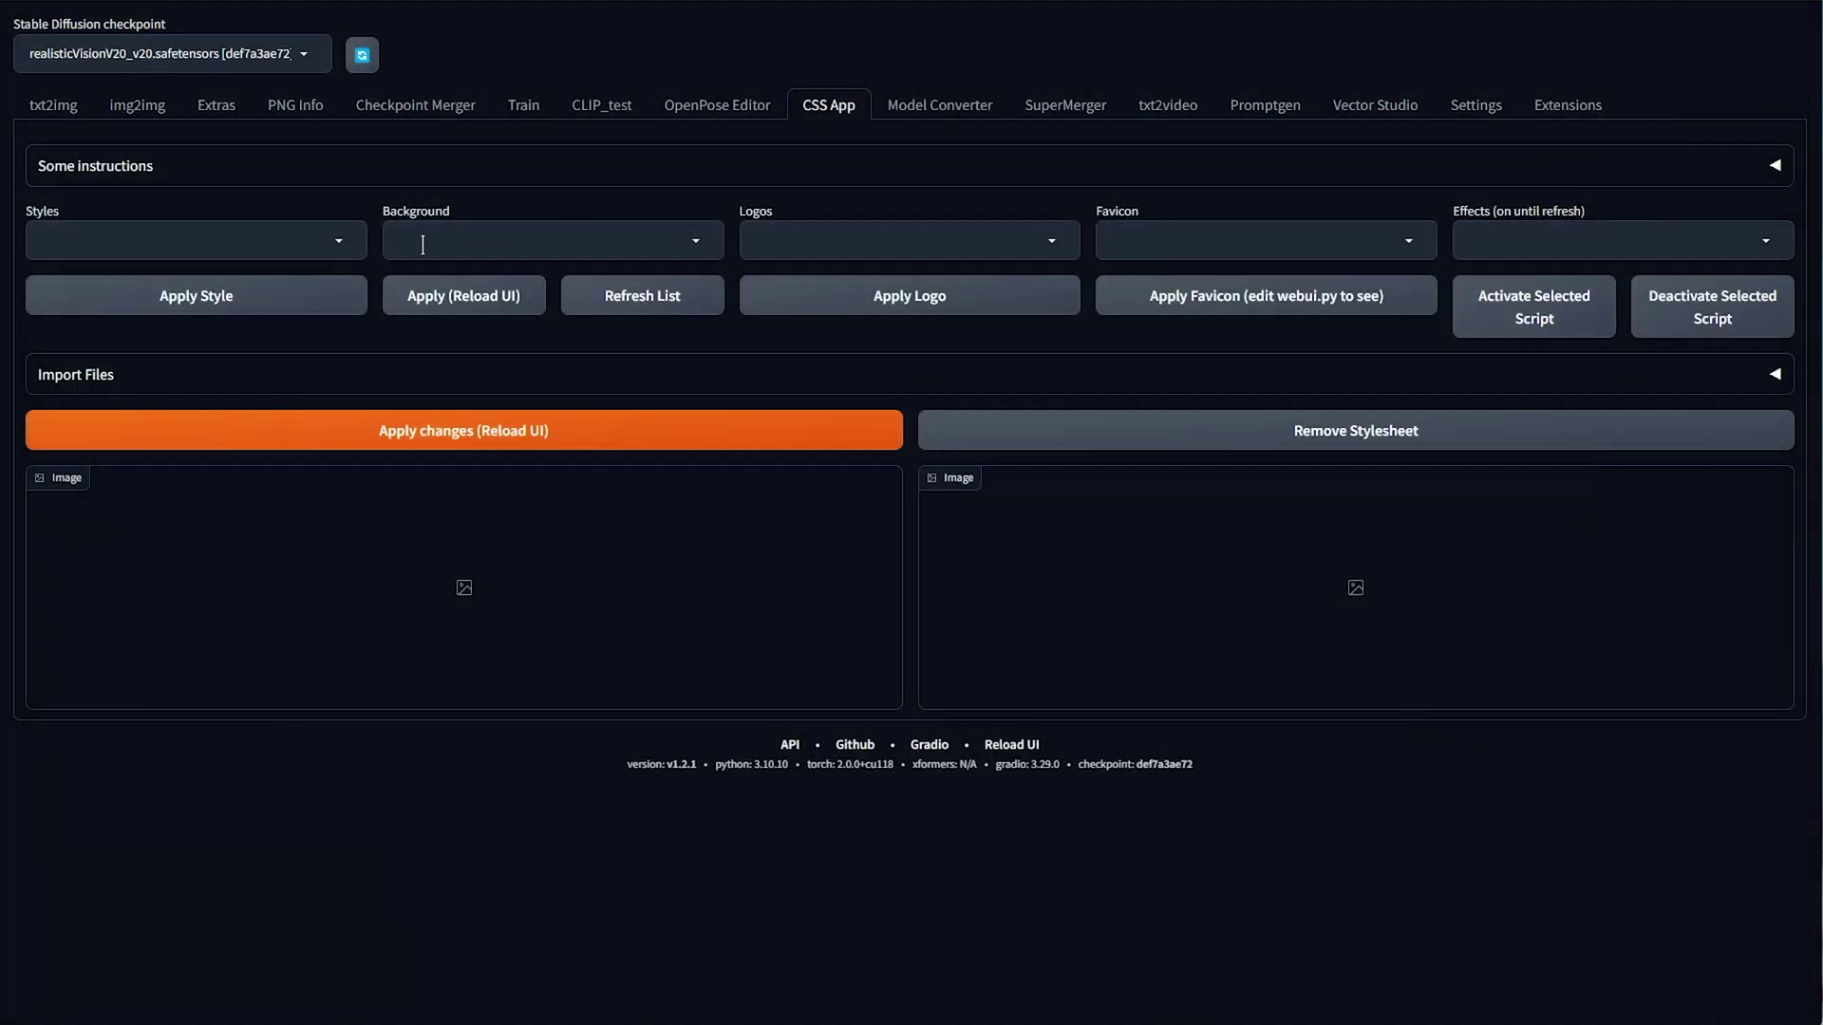
{"action": "left_click", "coordinate": [339, 248]}
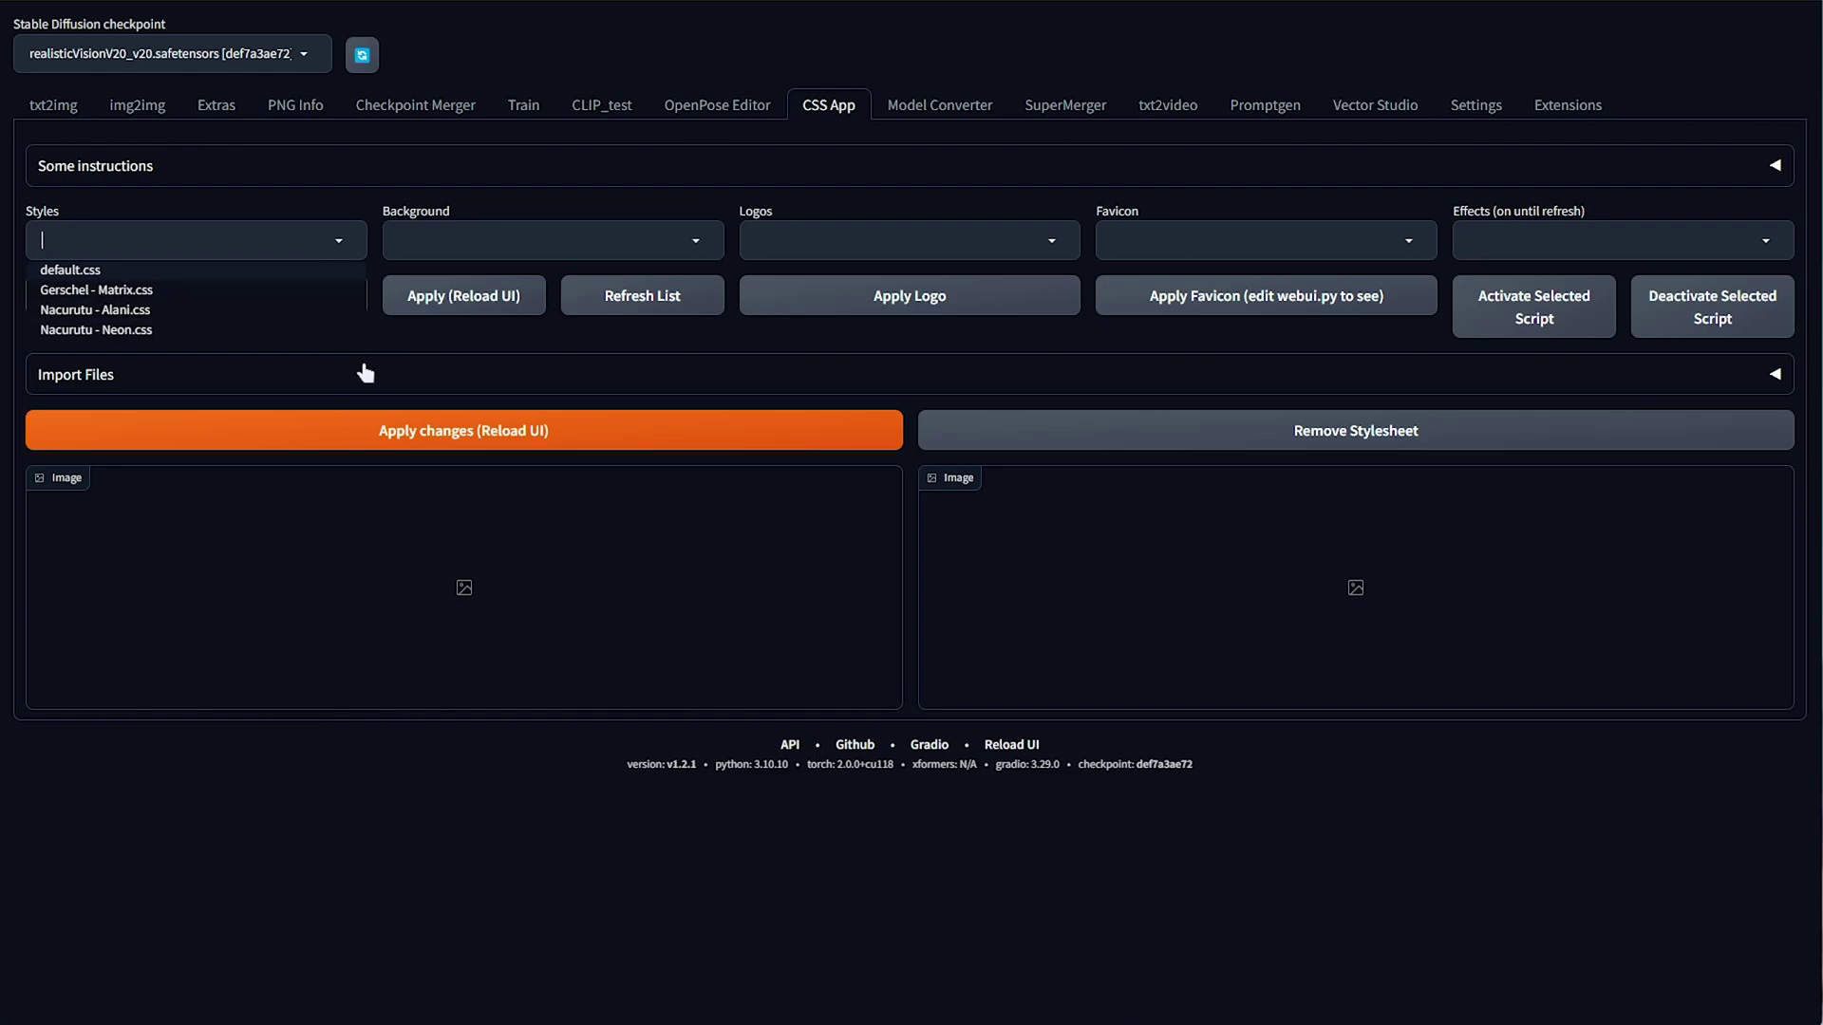
{"action": "left_click", "coordinate": [574, 238]}
{"action": "left_click", "coordinate": [1040, 237]}
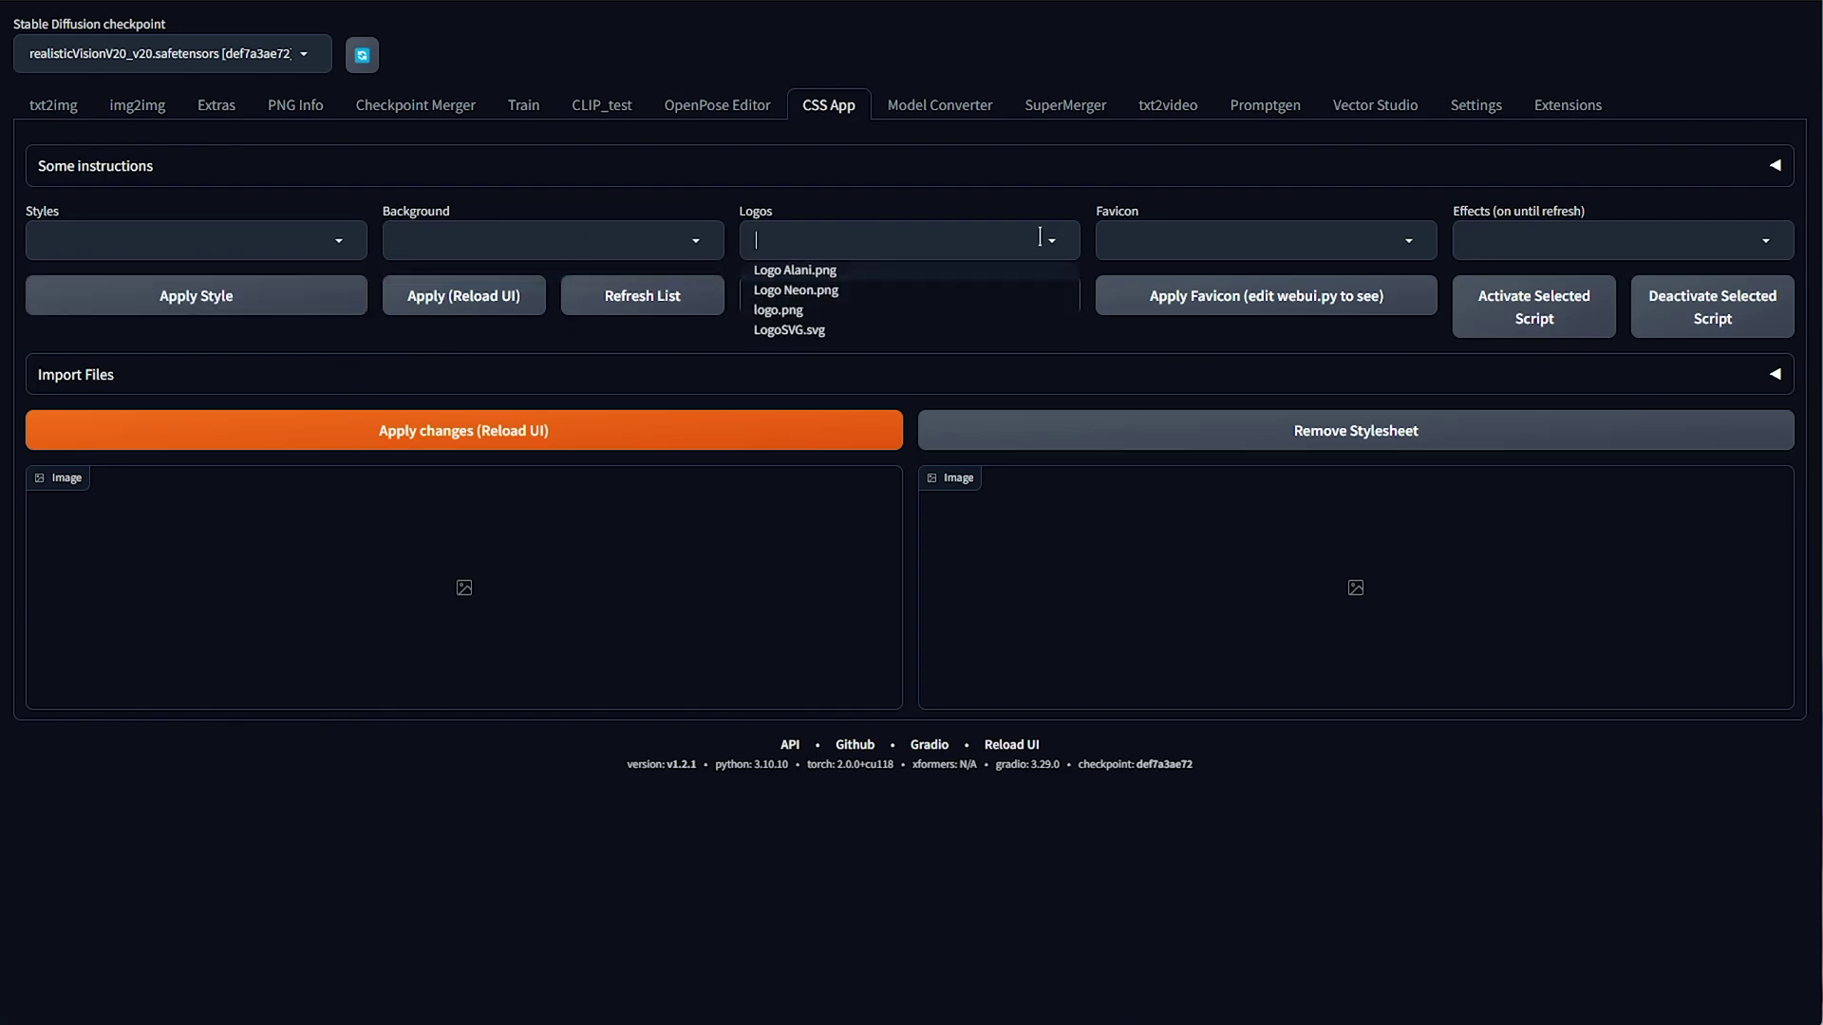
{"action": "left_click", "coordinate": [1121, 237]}
{"action": "left_click", "coordinate": [1500, 237]}
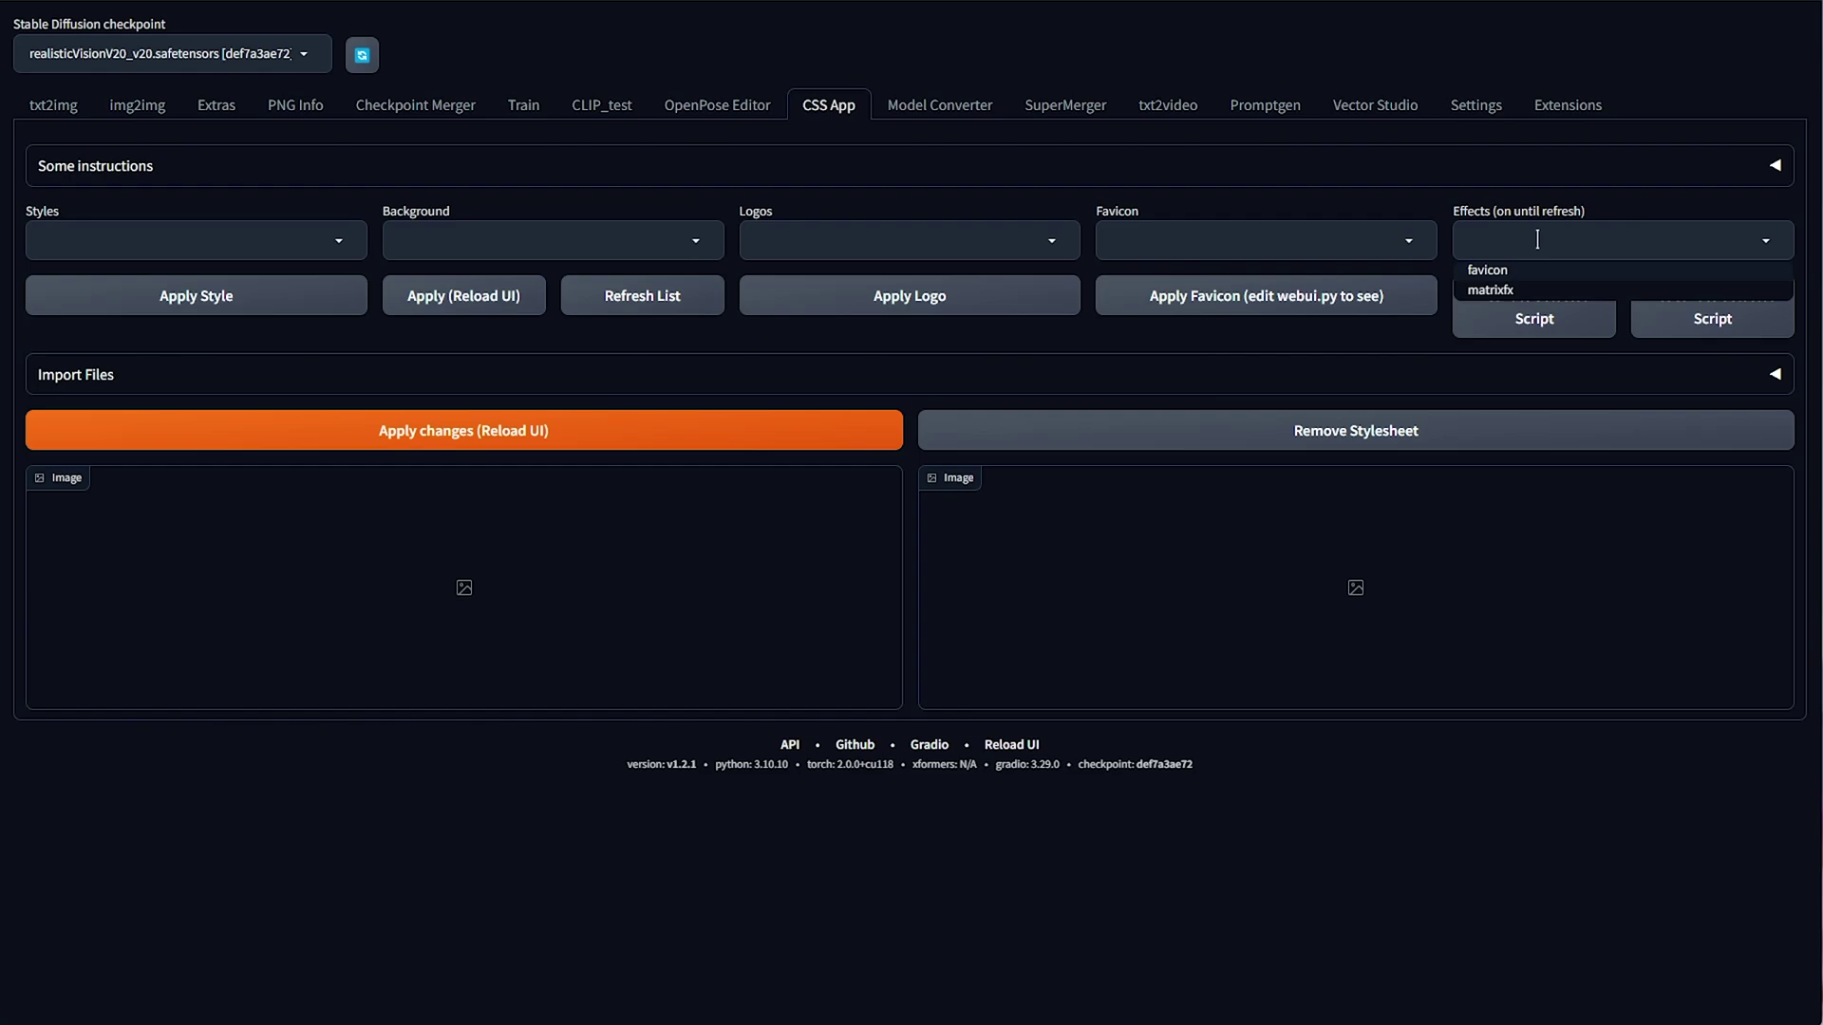
Select the Matrix.css stylesheet in CSS App and apply it as the interface style
{"action": "left_click", "coordinate": [162, 242]}
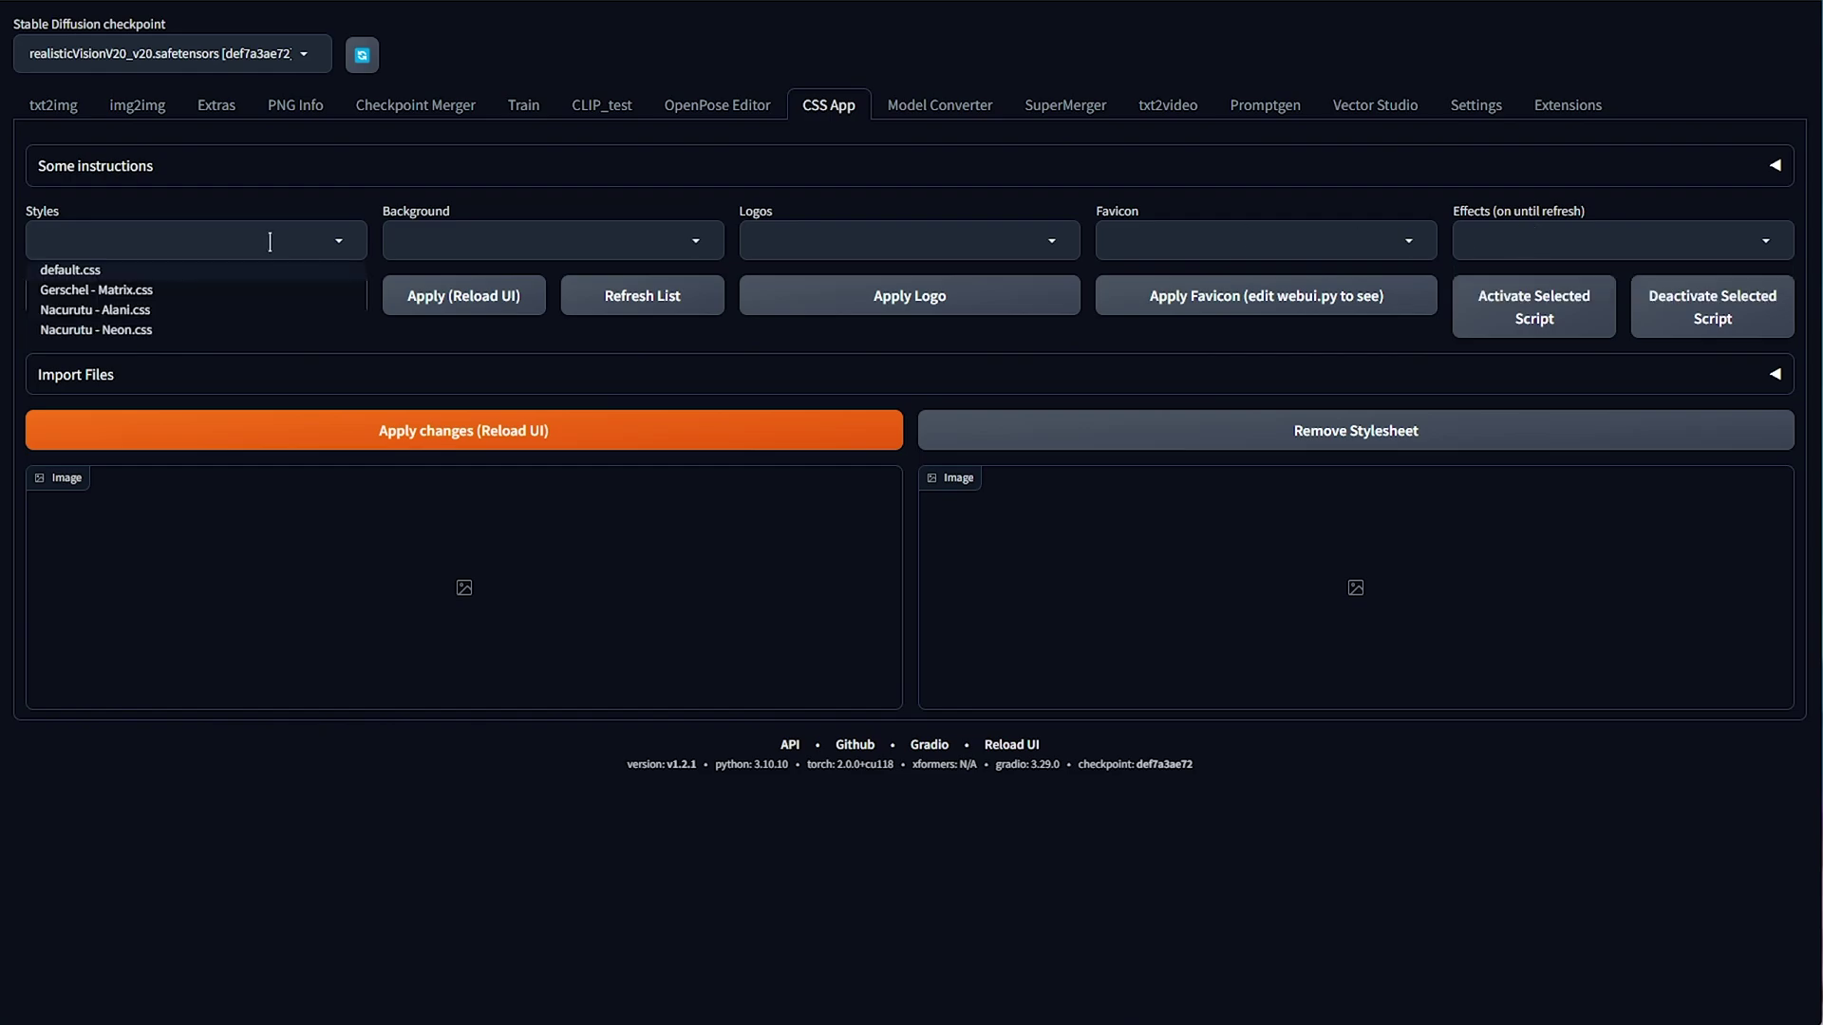
{"action": "left_click", "coordinate": [171, 296]}
{"action": "left_click", "coordinate": [171, 299]}
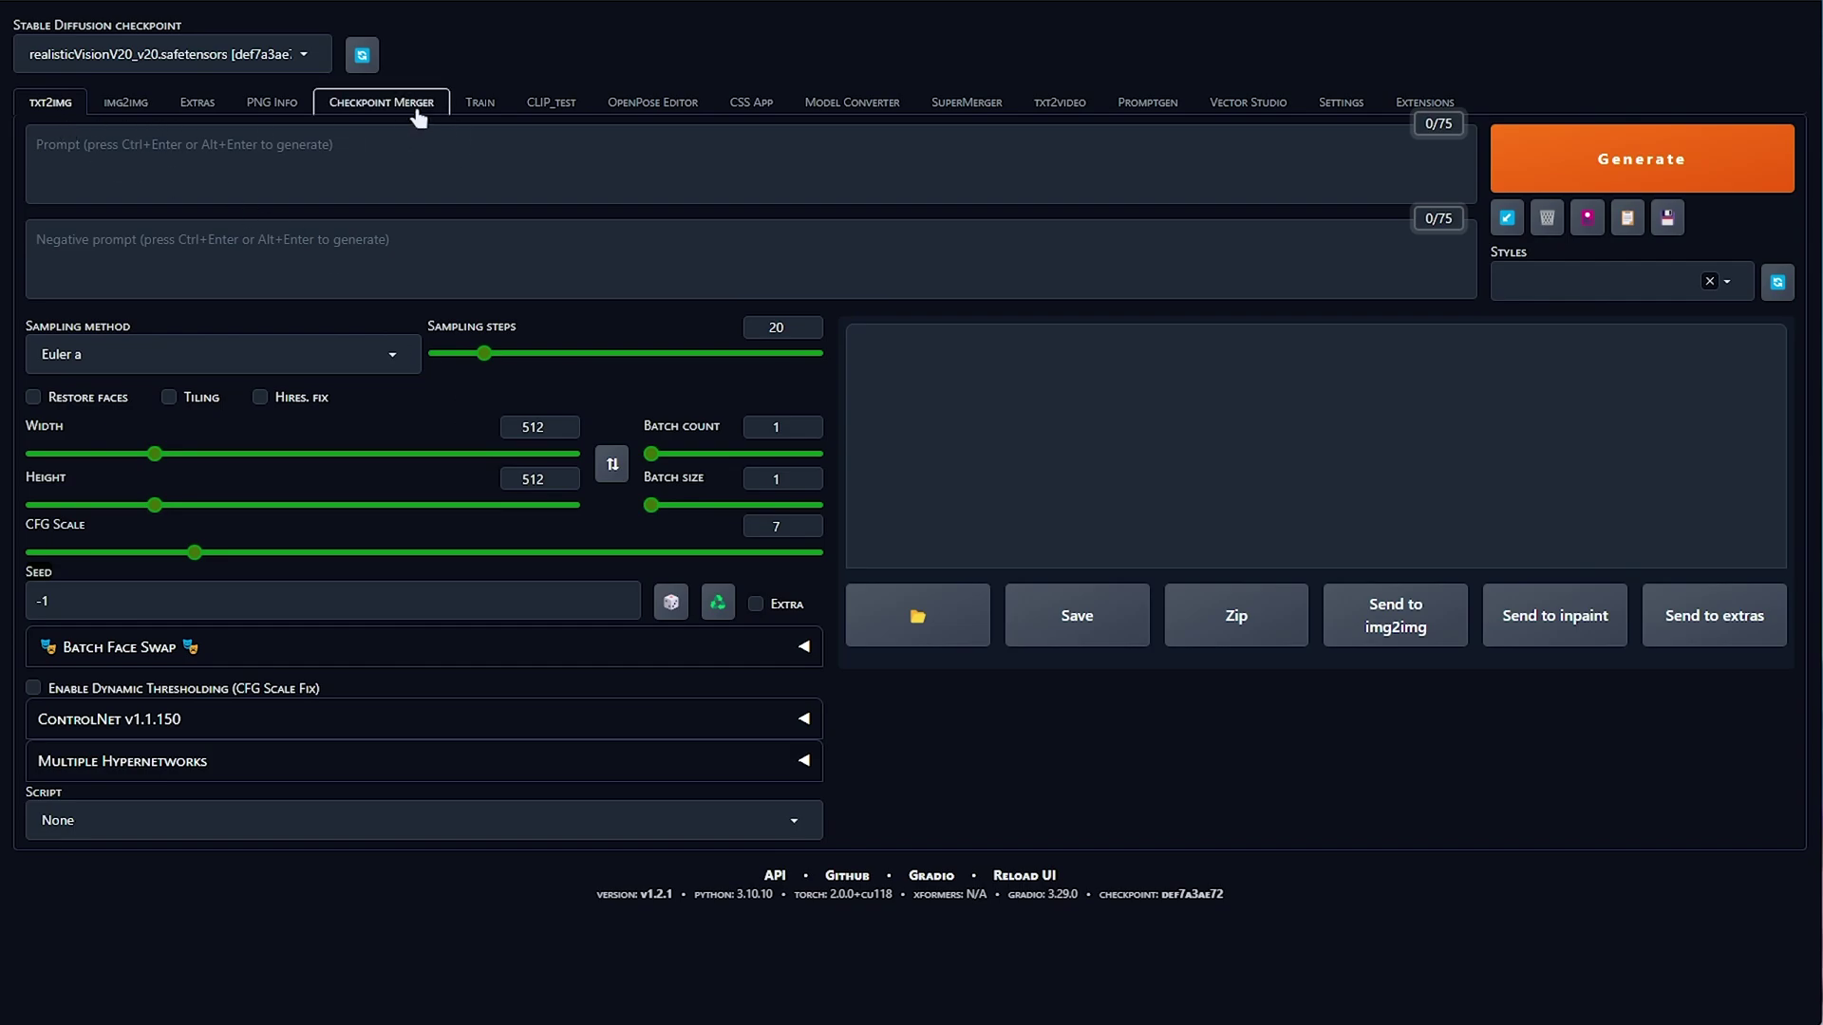
Reopen CSS App, expand its instructions to read how styles and favicons are applied, and collapse them
{"action": "left_click", "coordinate": [740, 112]}
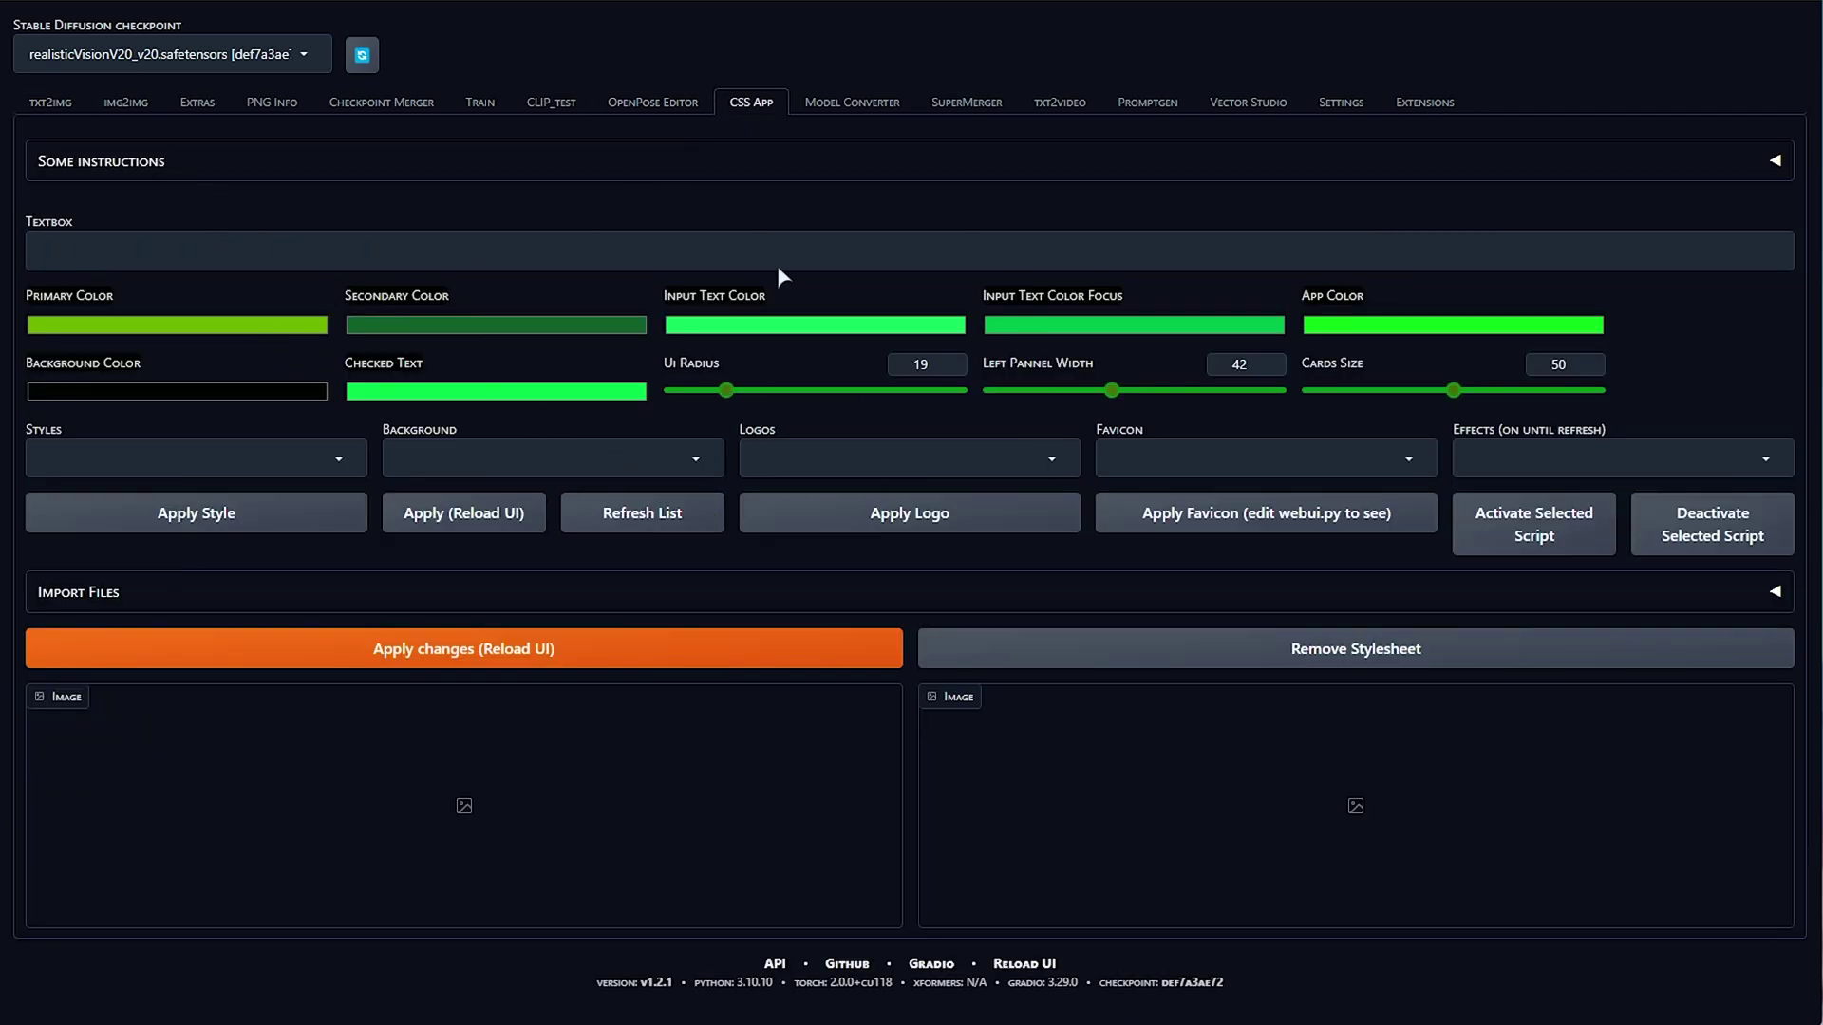
{"action": "left_click", "coordinate": [247, 173]}
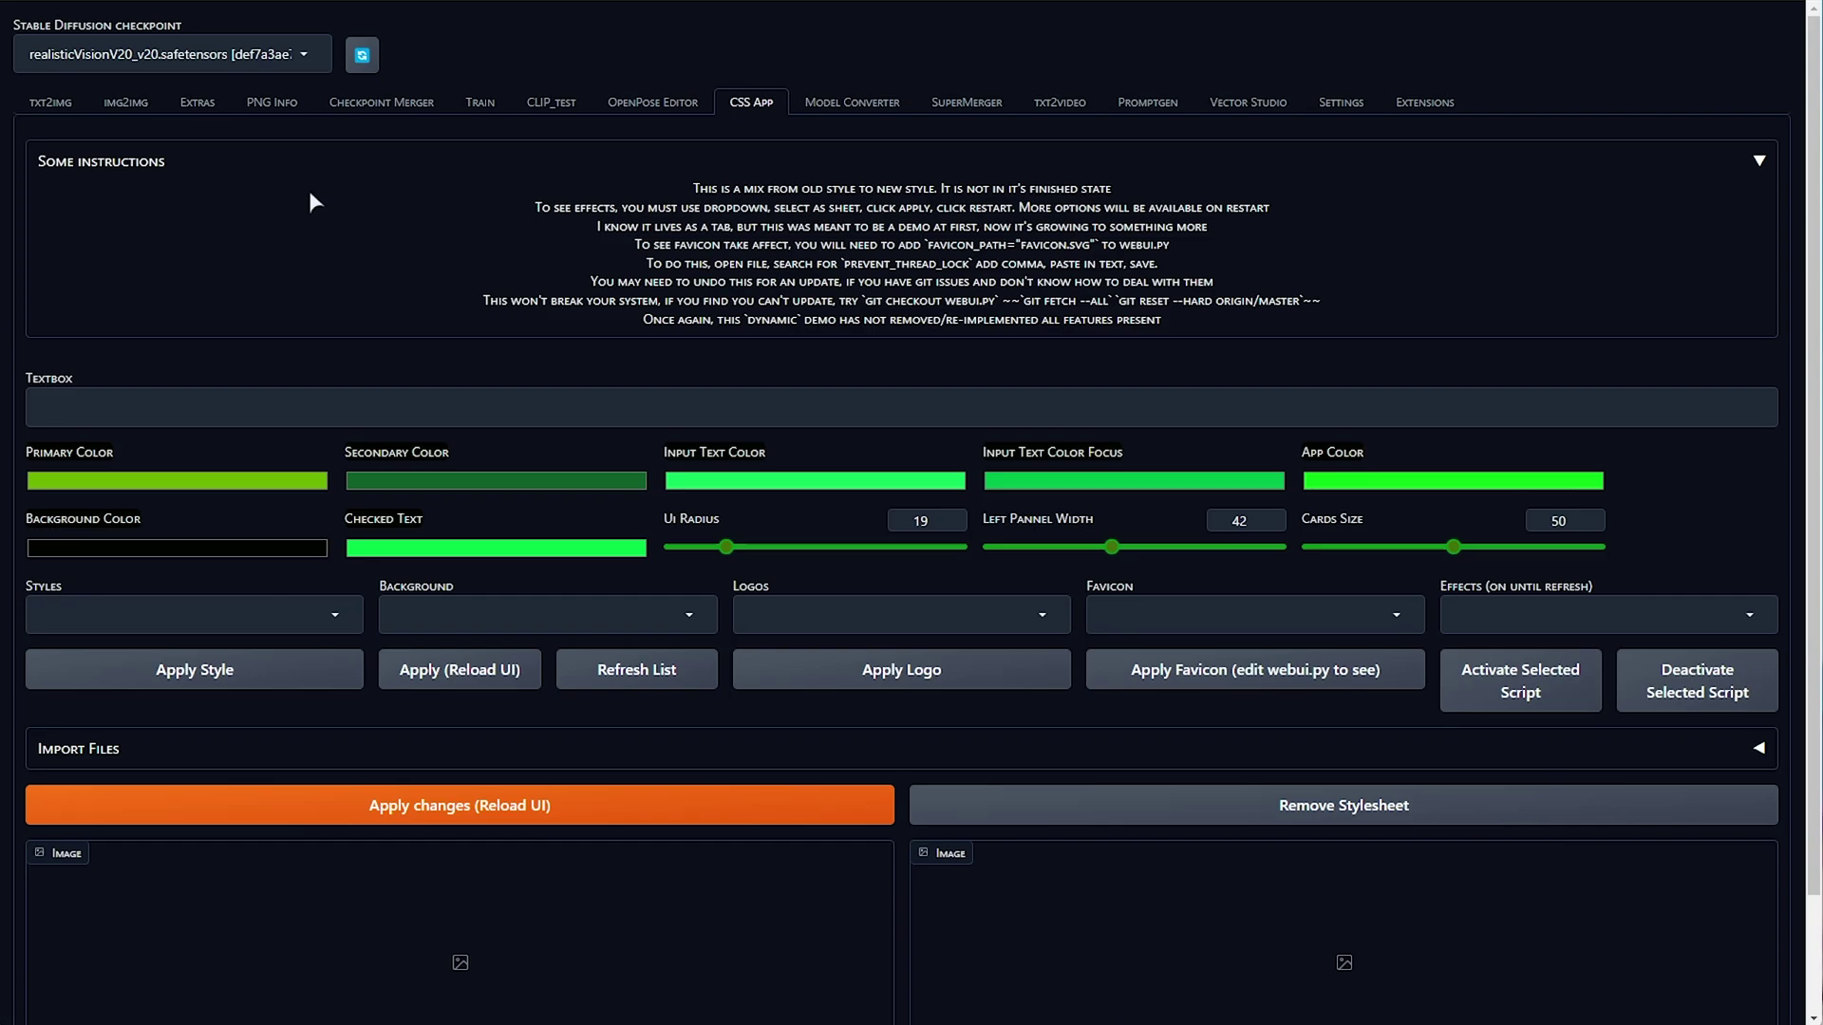
{"action": "left_click_drag", "start_coordinate": [653, 190], "coordinate": [1115, 285]}
{"action": "left_click", "coordinate": [1115, 285]}
{"action": "left_click", "coordinate": [225, 164]}
Select the Neon.css stylesheet in CSS App and apply it as the interface style
{"action": "left_click", "coordinate": [230, 458]}
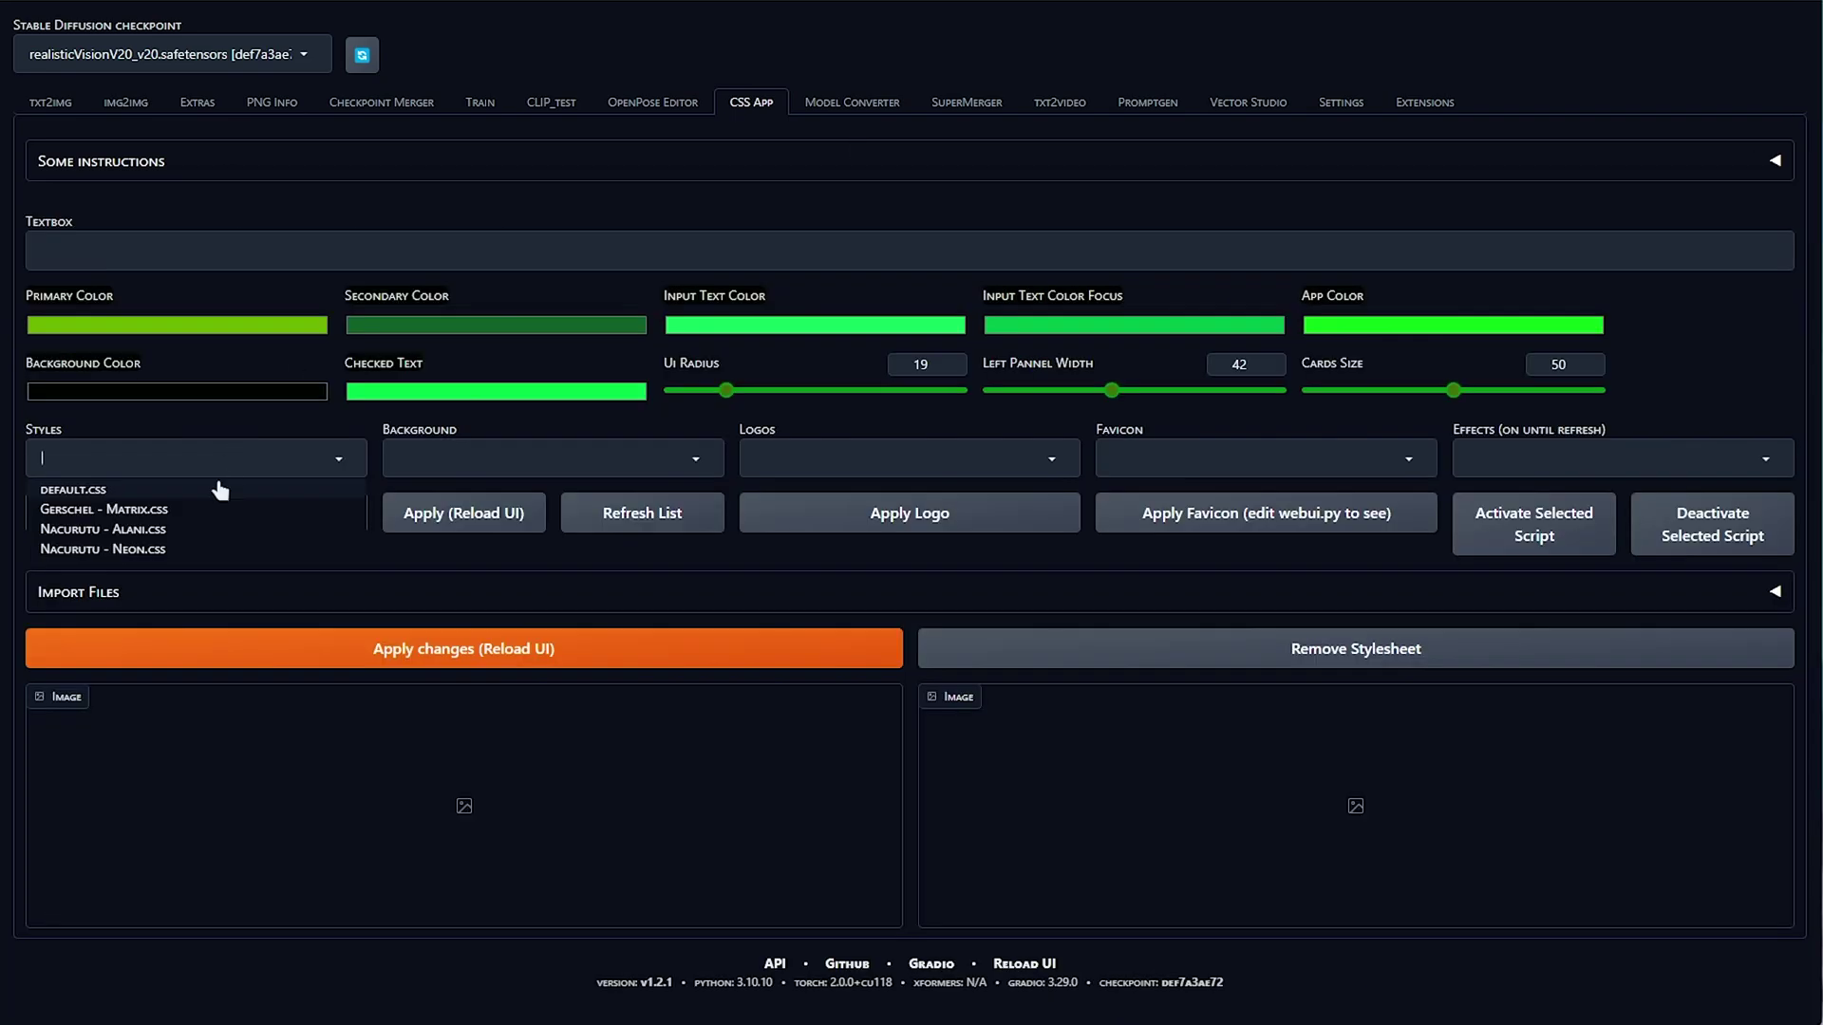
{"action": "left_click", "coordinate": [181, 553]}
{"action": "left_click", "coordinate": [323, 504]}
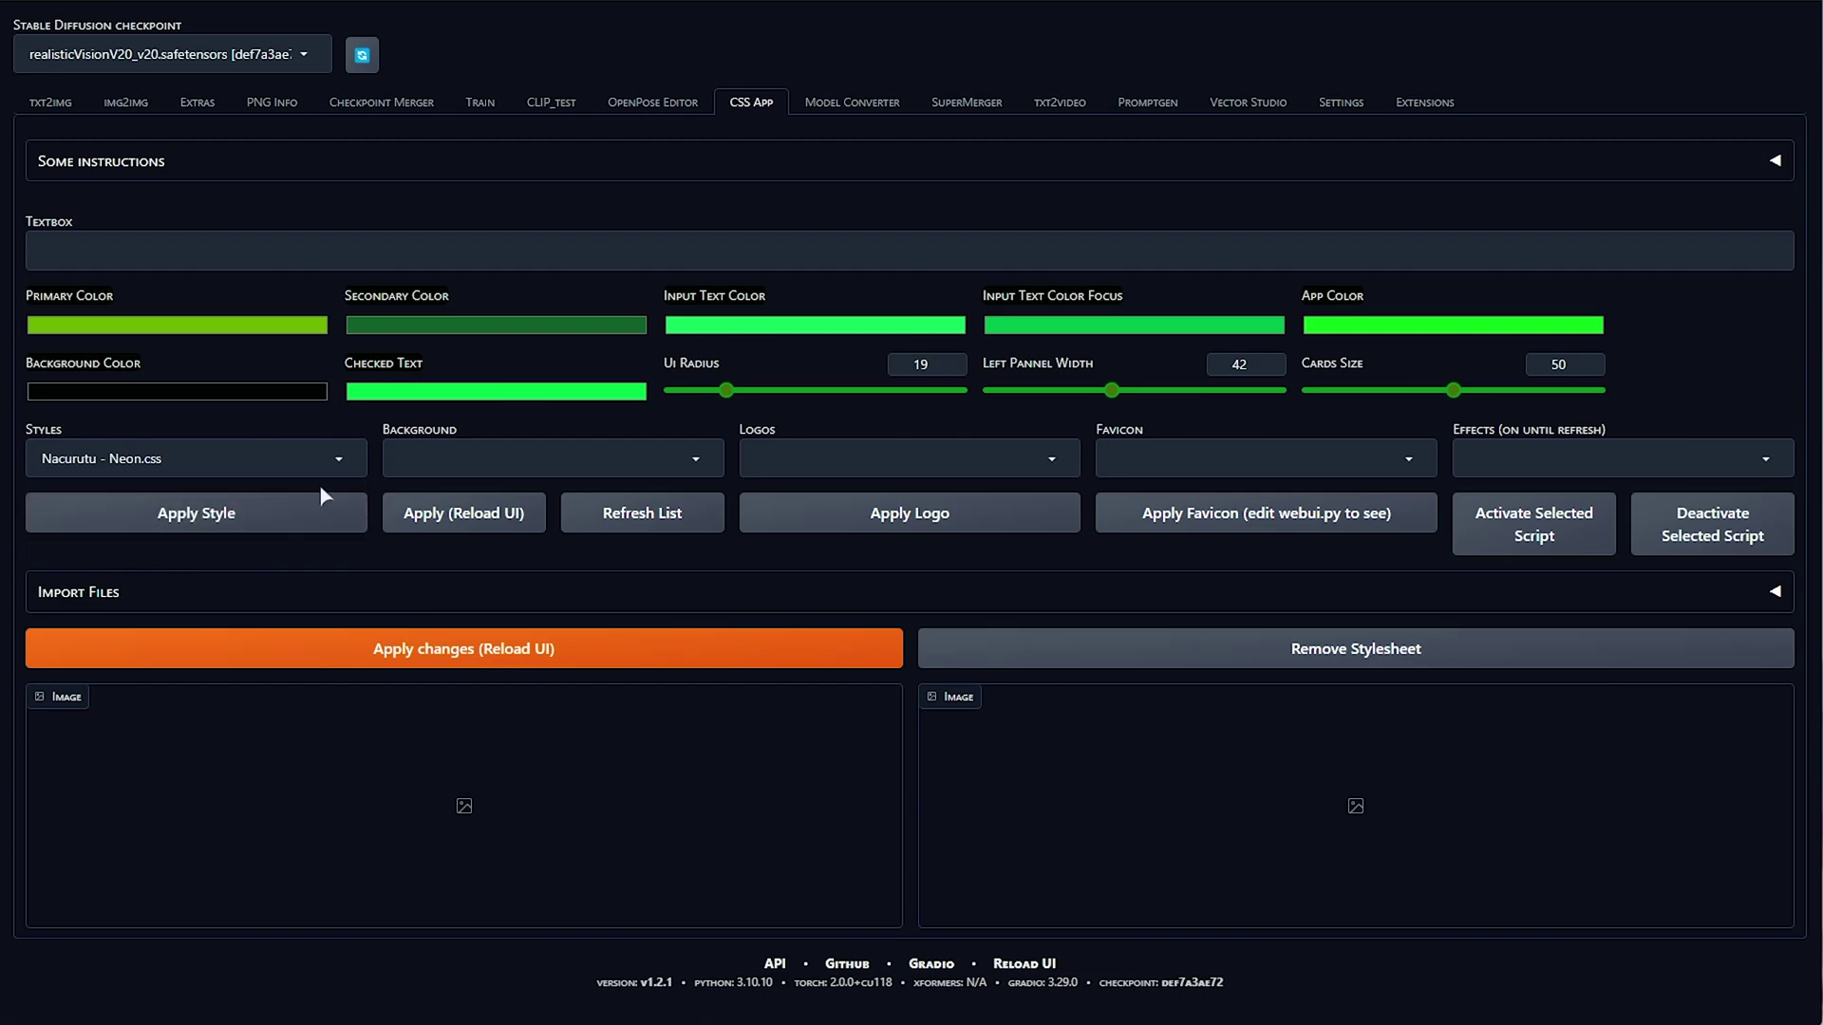
Reload the interface to load the Neon style, and select Nacurutu - Neon.css again in CSS App
{"action": "left_click", "coordinate": [478, 649]}
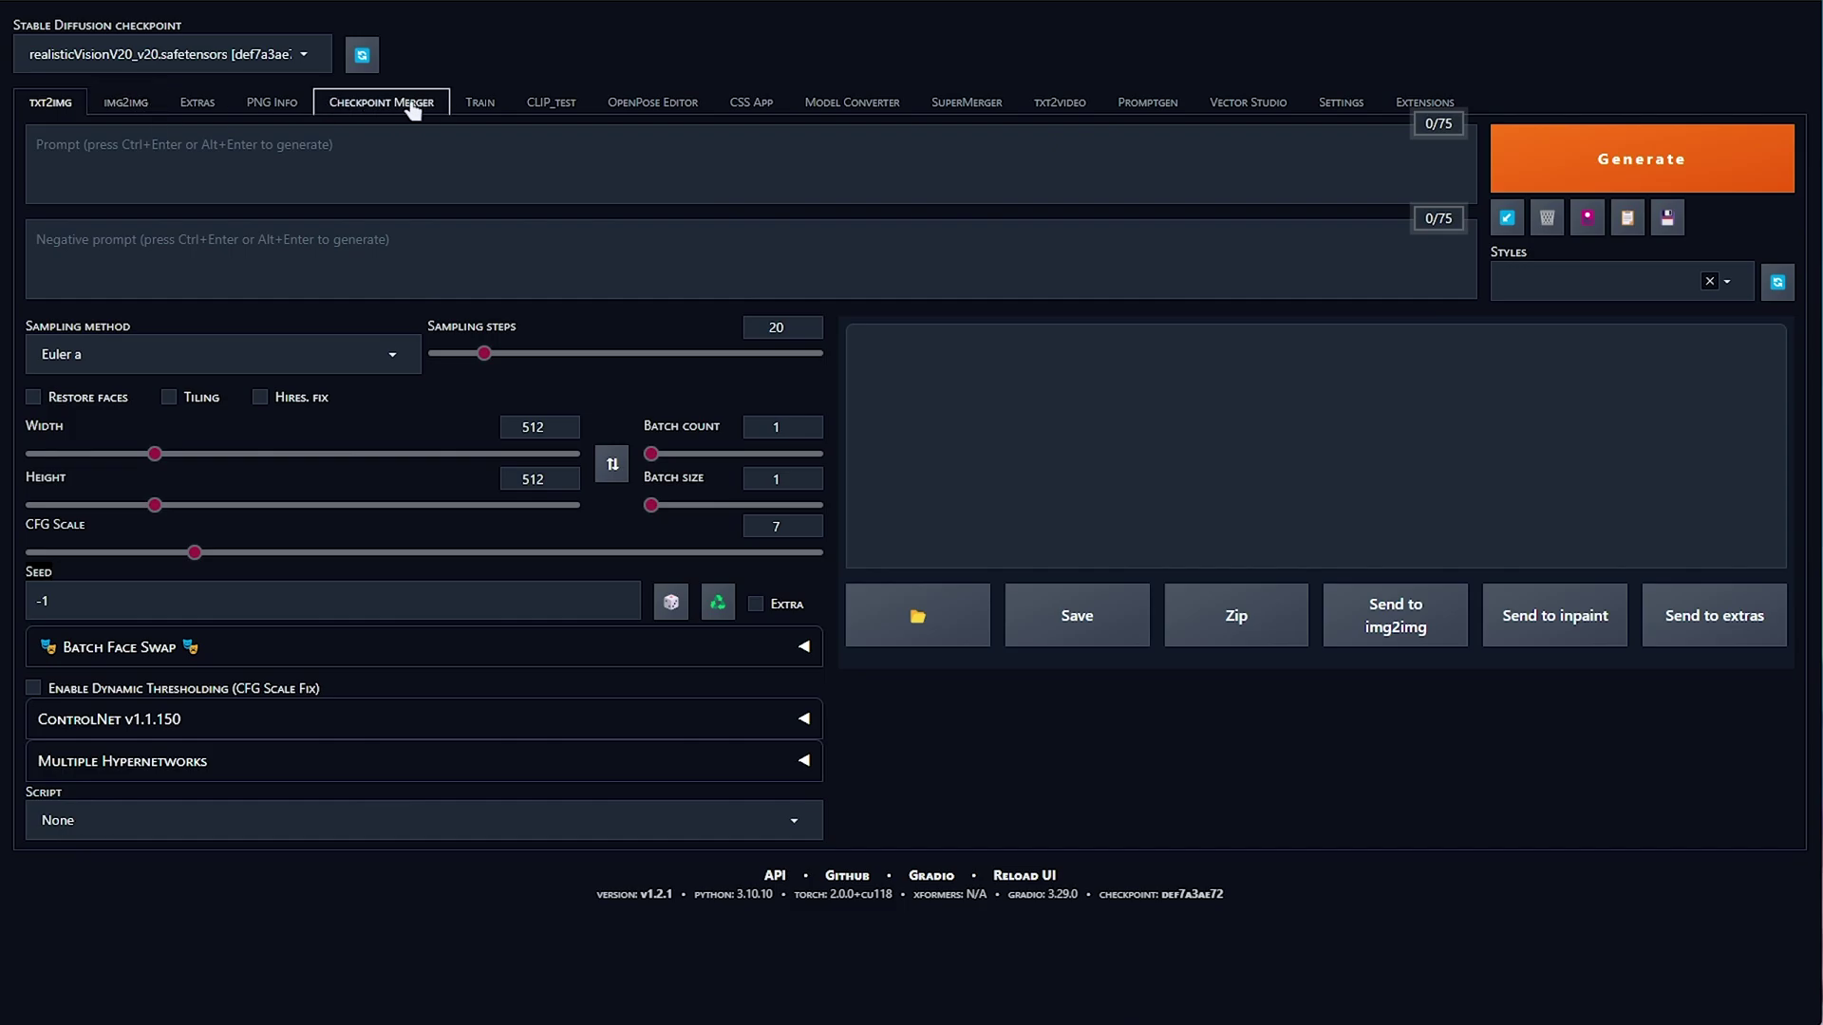
{"action": "left_click", "coordinate": [751, 101]}
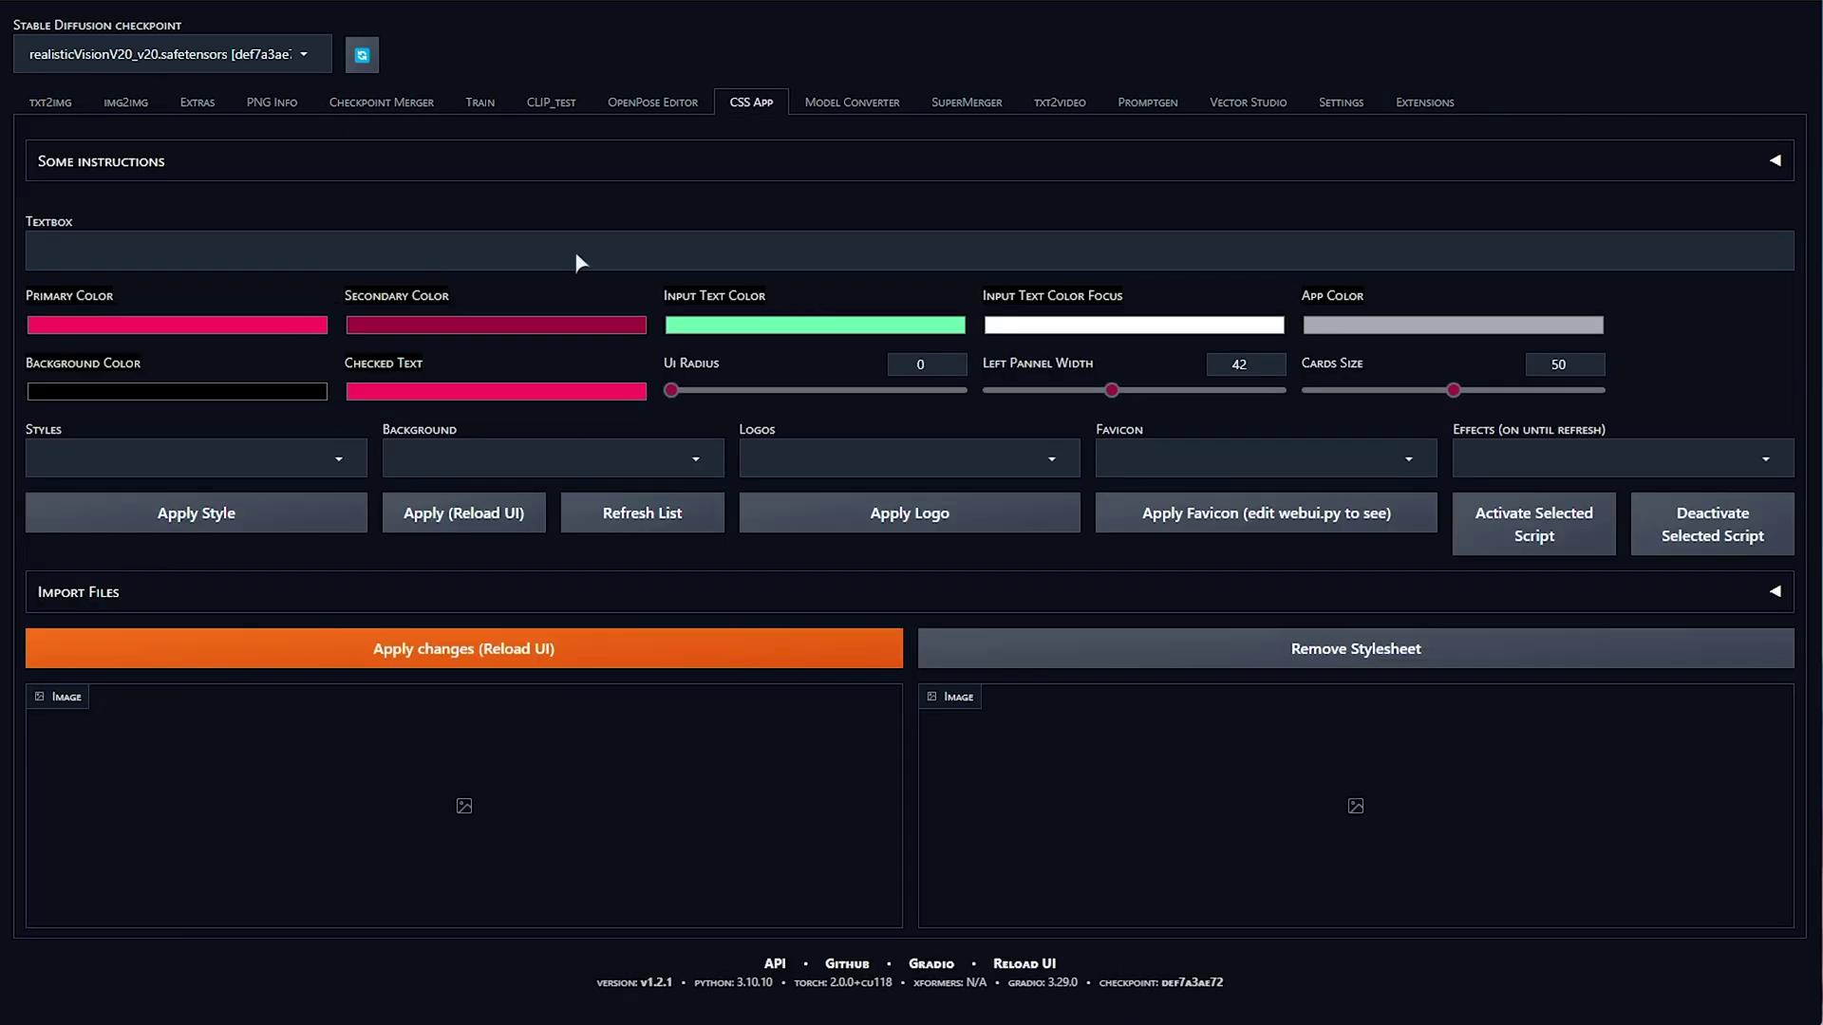
{"action": "left_click", "coordinate": [347, 448]}
{"action": "left_click", "coordinate": [291, 549]}
Select blankbackground.png as the background and Logo Neon.png as the logo in CSS App
{"action": "left_click", "coordinate": [518, 459]}
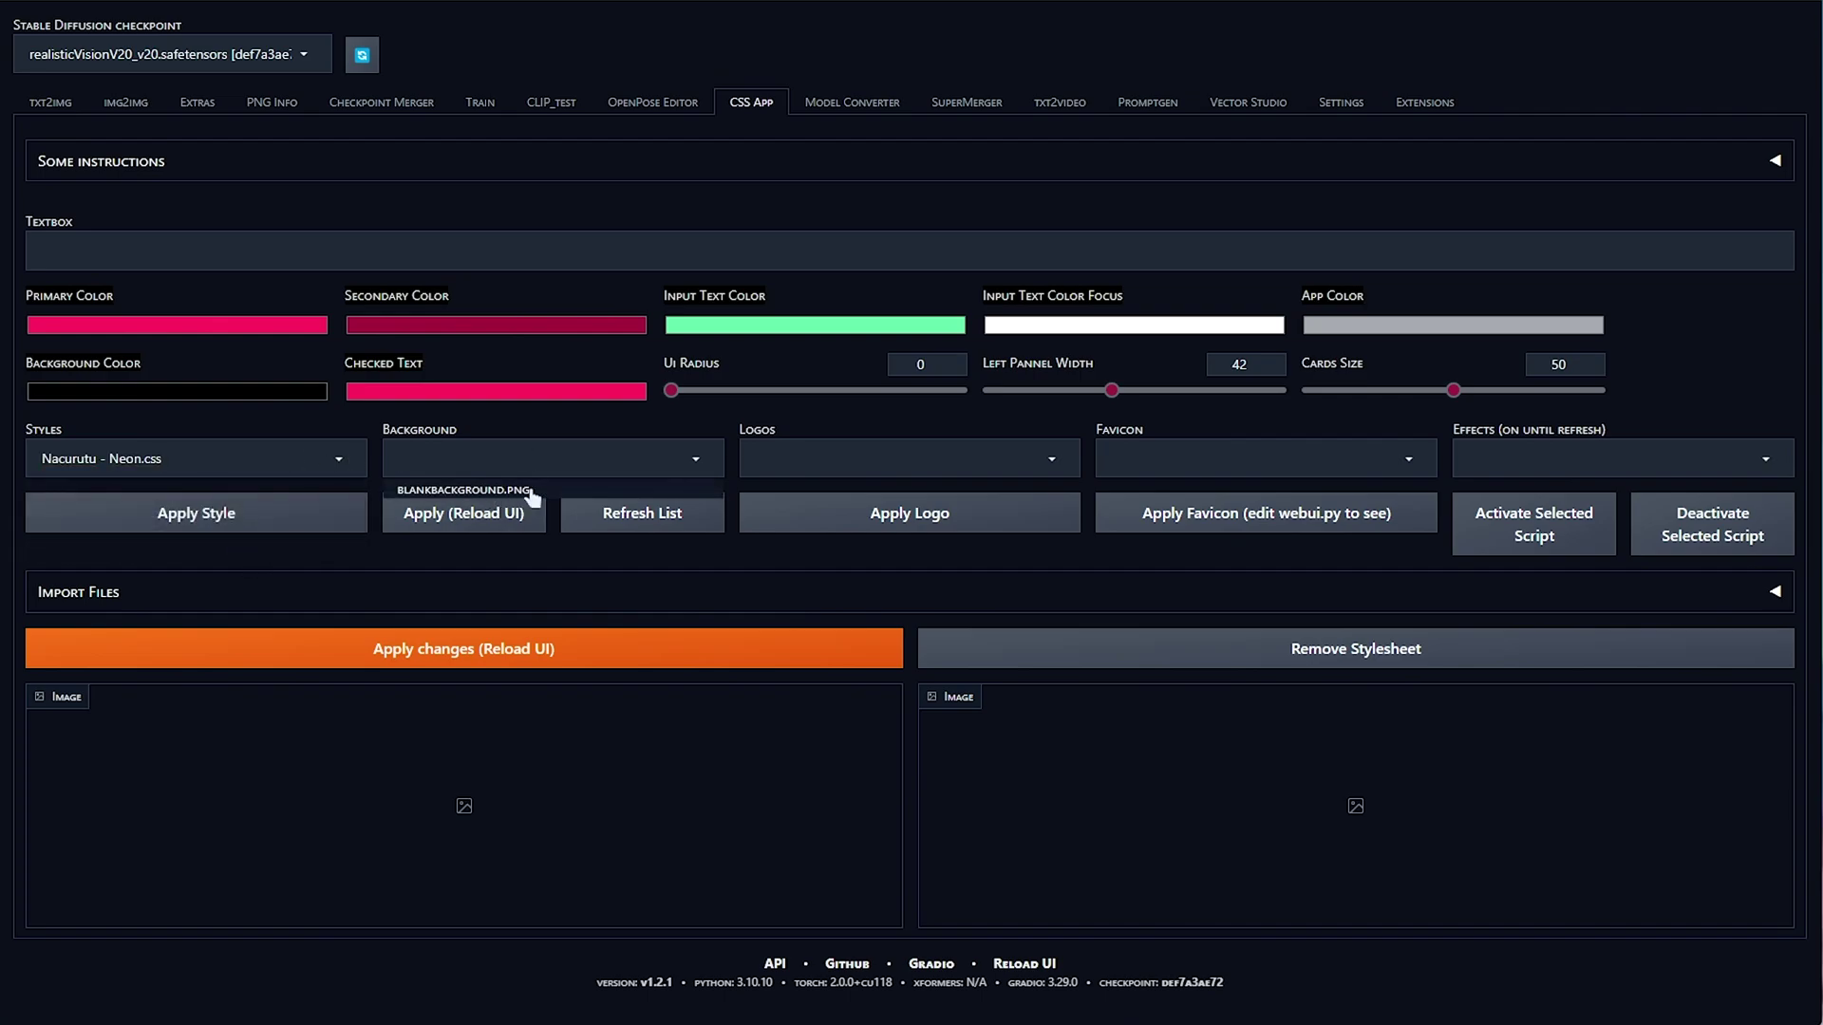
{"action": "left_click", "coordinate": [511, 490]}
{"action": "left_click", "coordinate": [883, 458]}
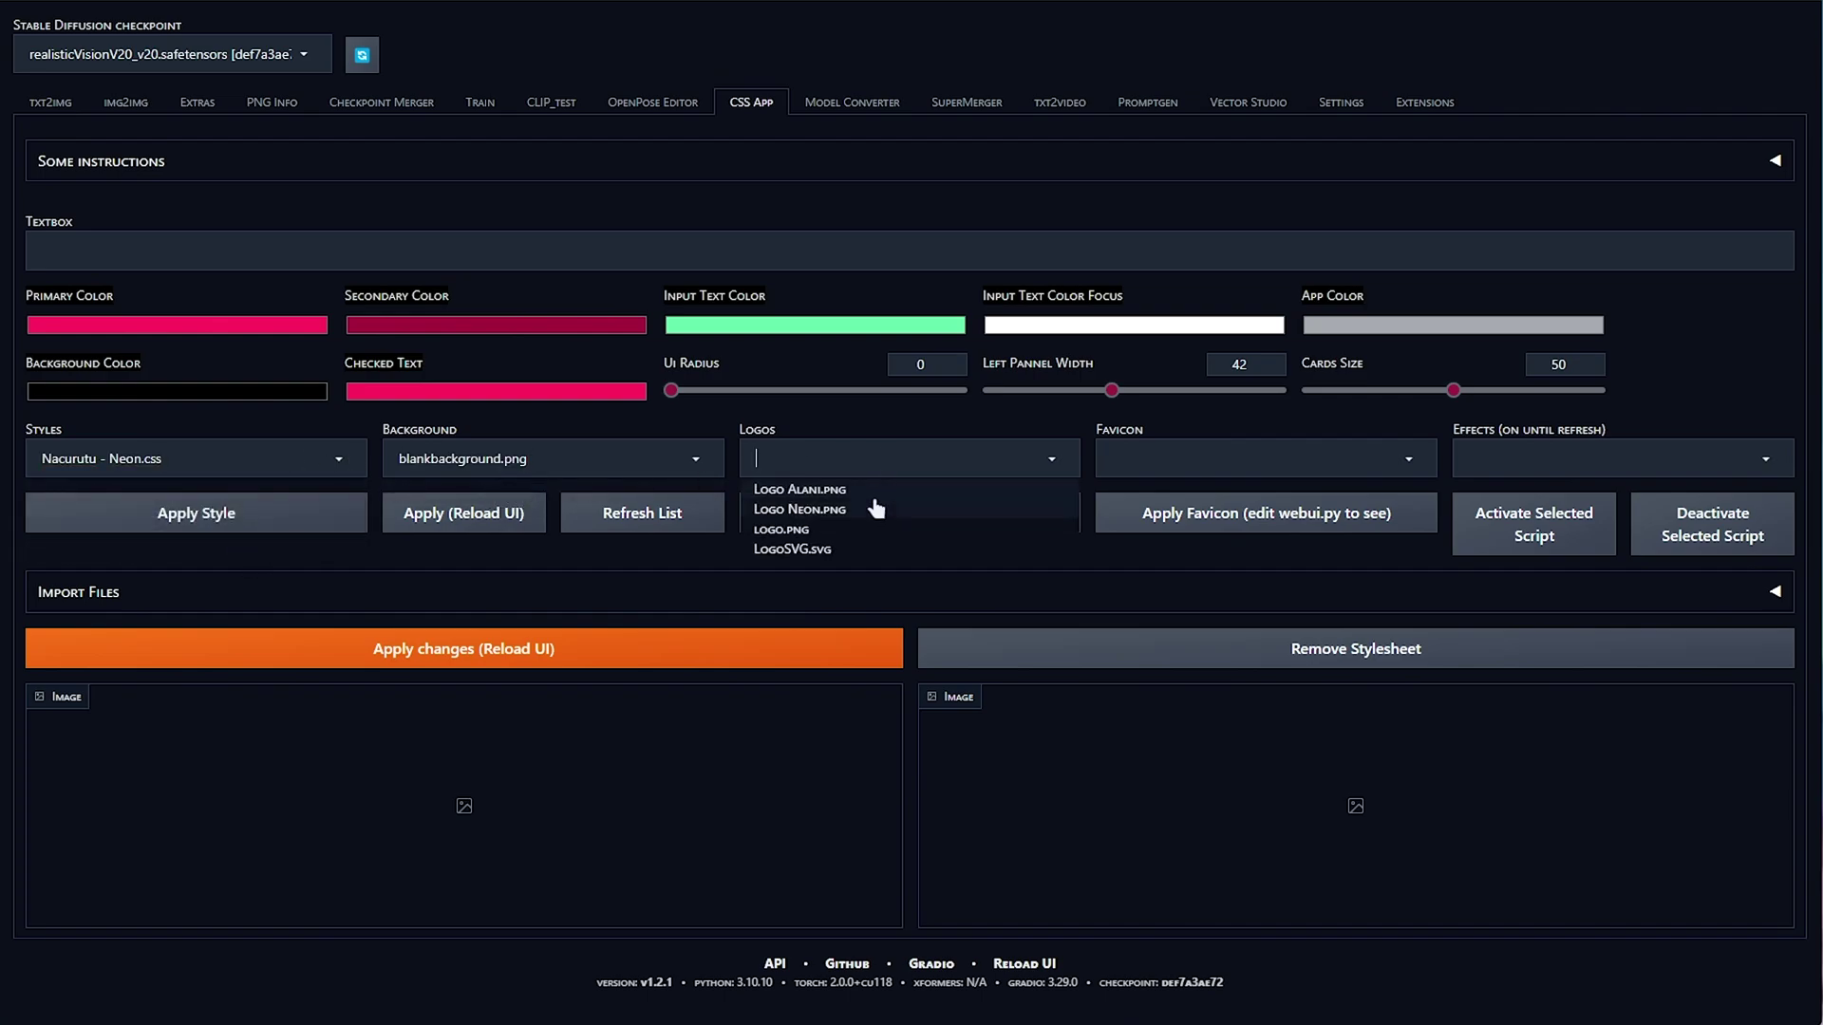
{"action": "left_click", "coordinate": [883, 509]}
Select favicon Neon.svg and the matrixfx effect, and apply the favicon
{"action": "left_click", "coordinate": [1207, 459]}
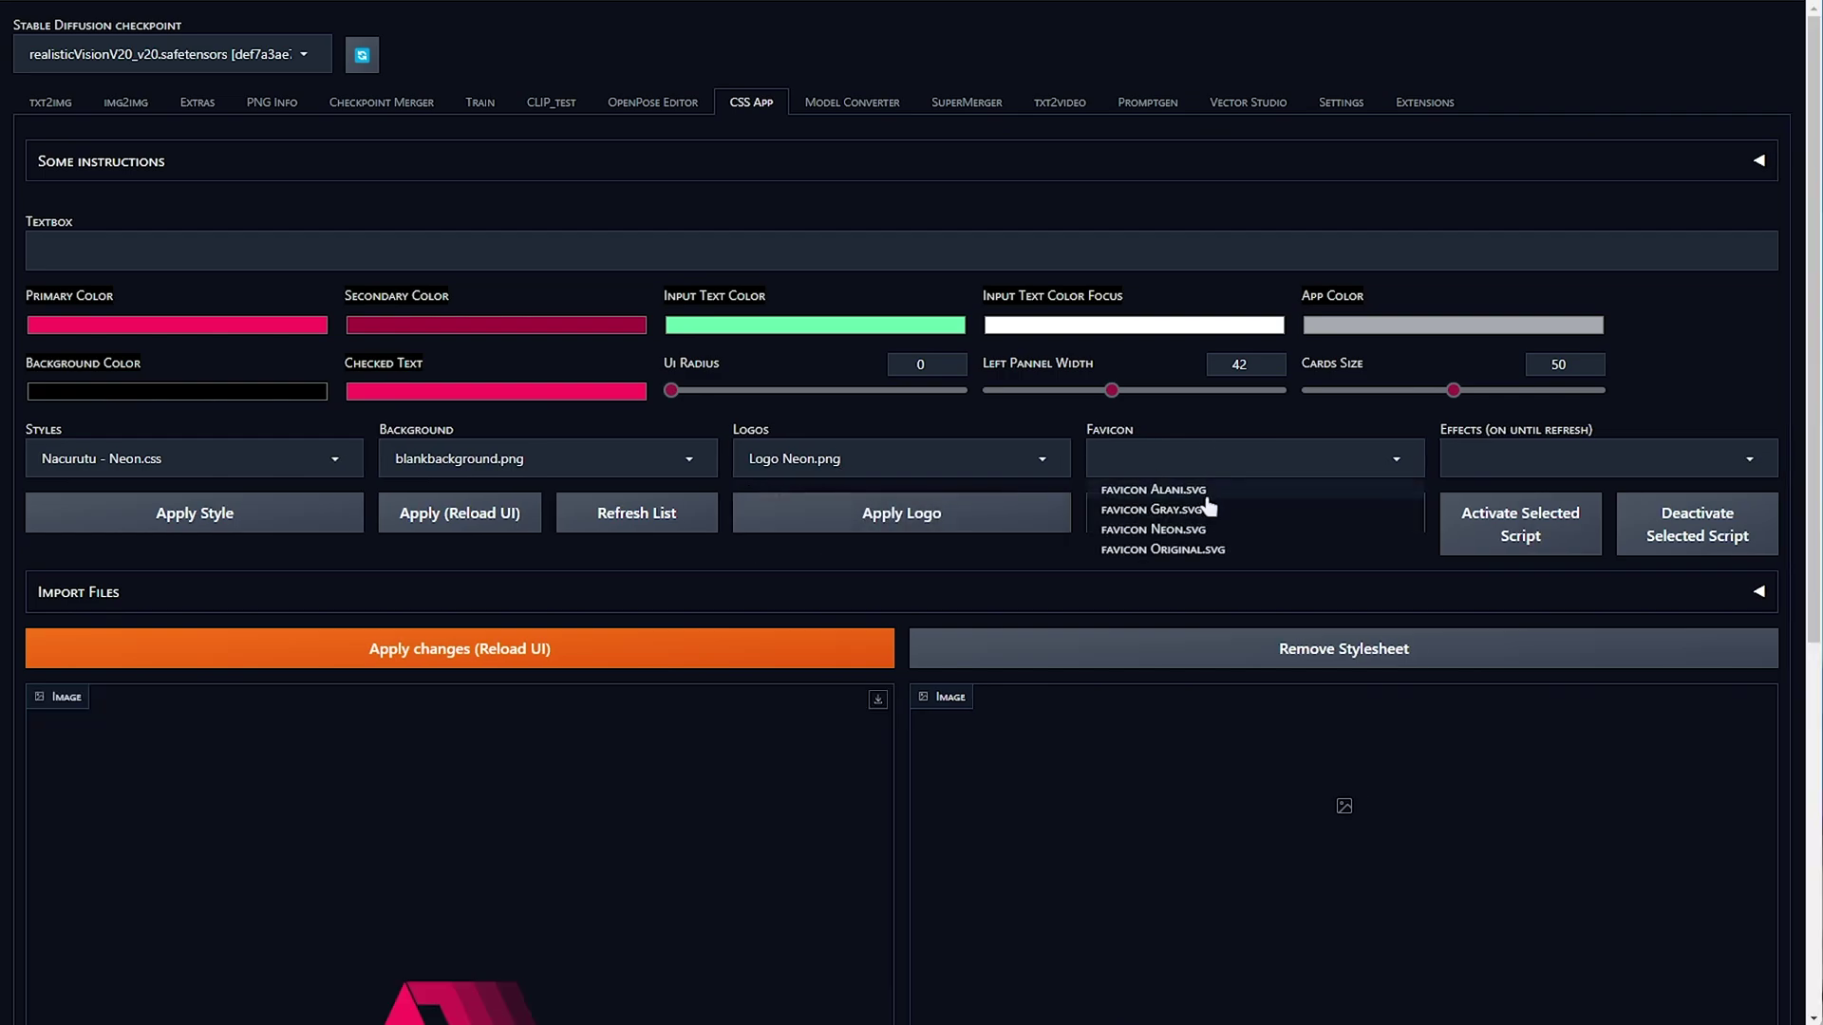
{"action": "left_click", "coordinate": [1187, 530]}
{"action": "left_click", "coordinate": [1496, 466]}
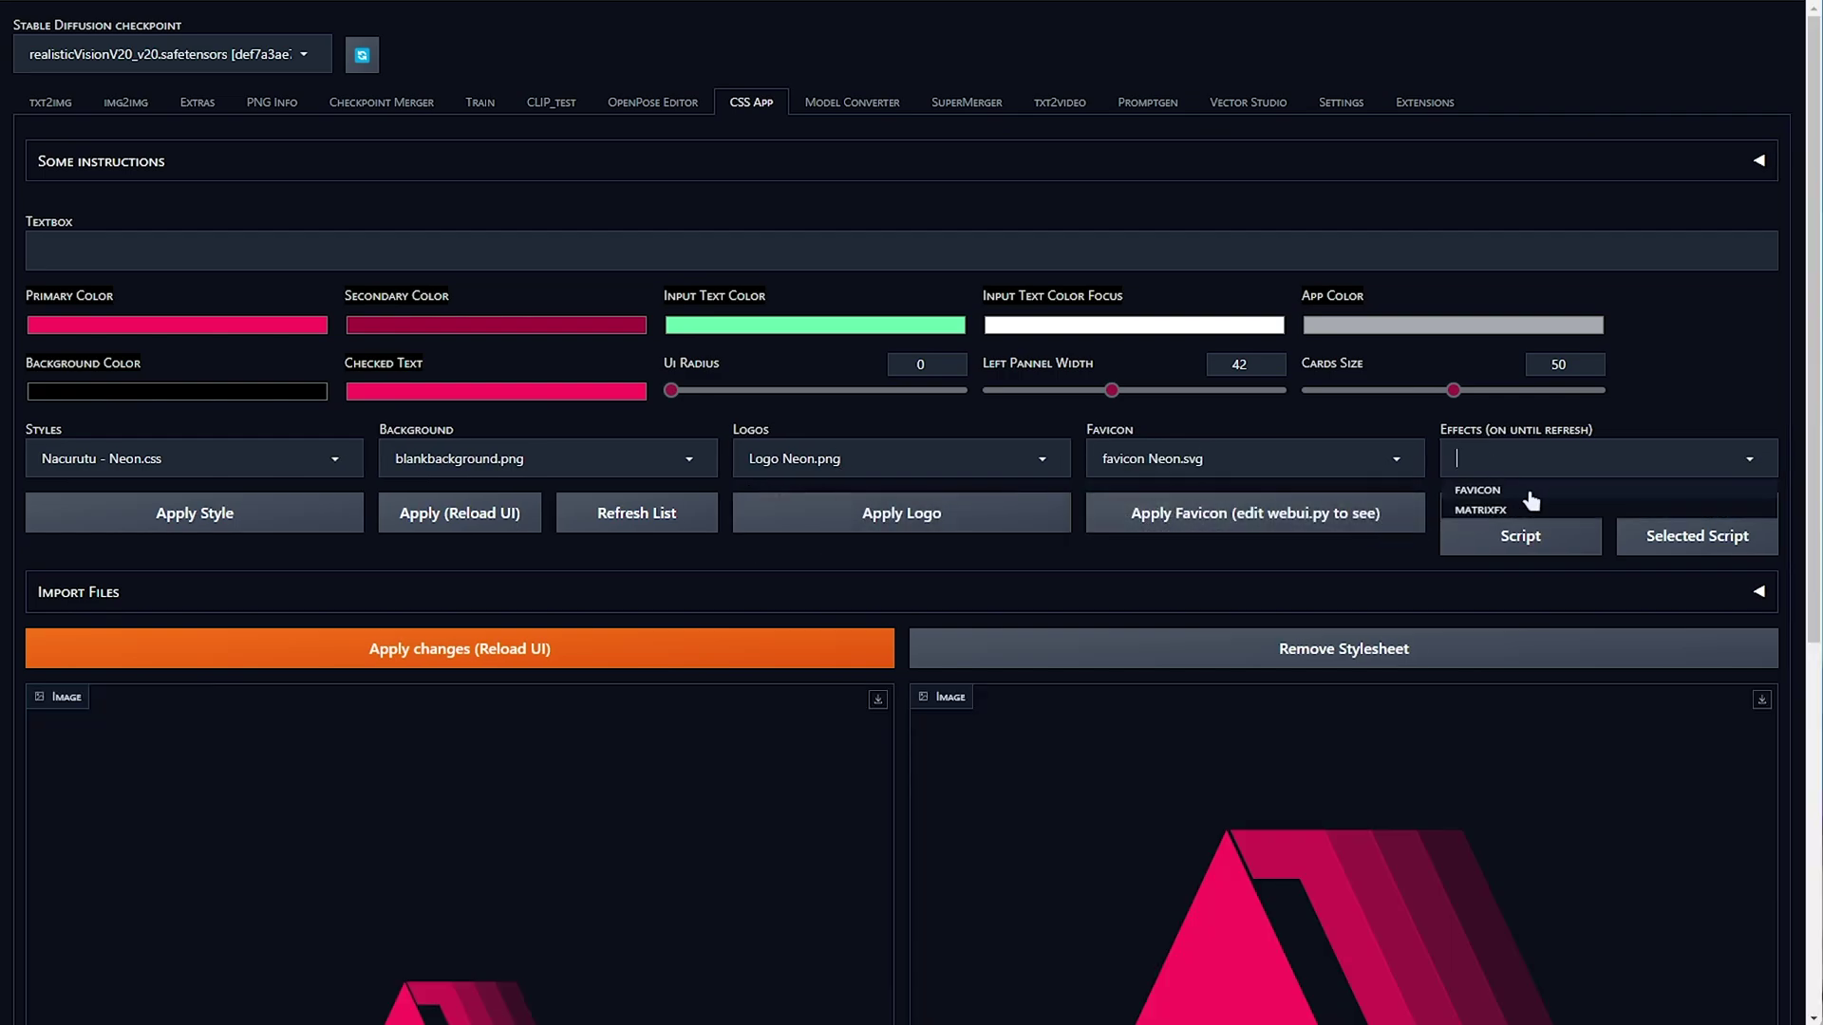
{"action": "type", "text": "matrixx"}
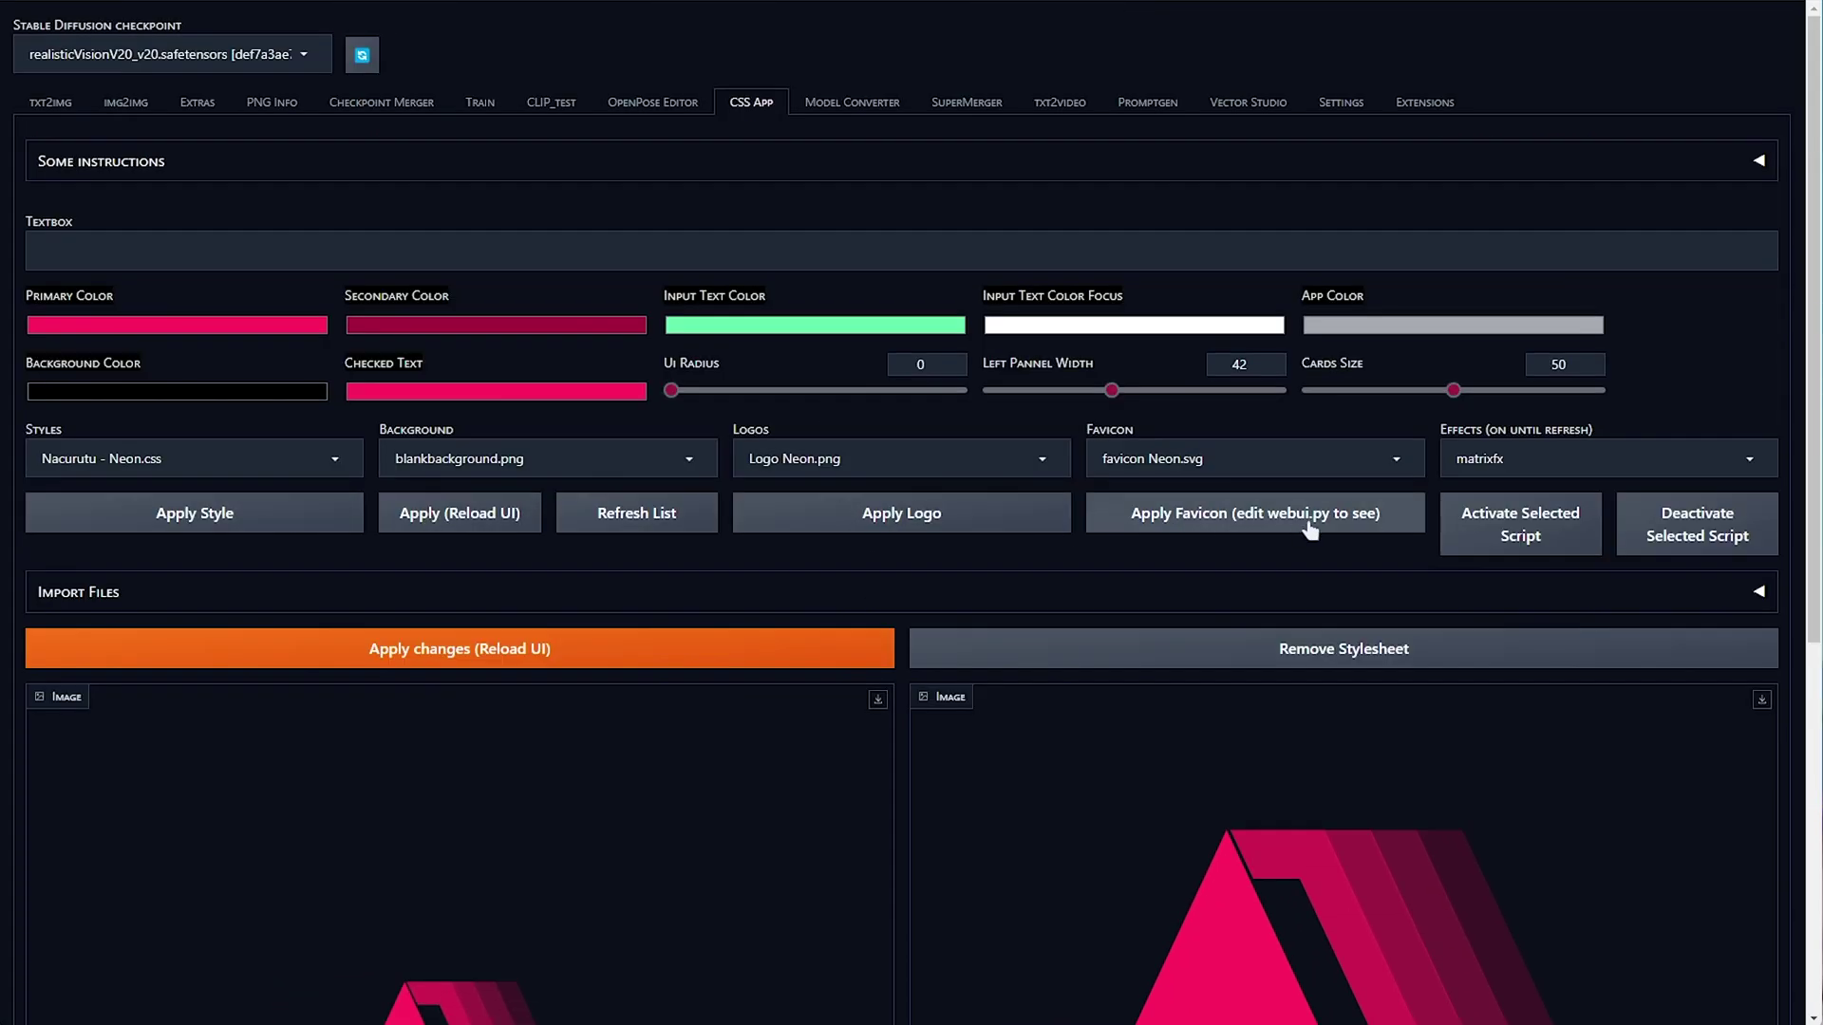
{"action": "left_click", "coordinate": [1310, 530]}
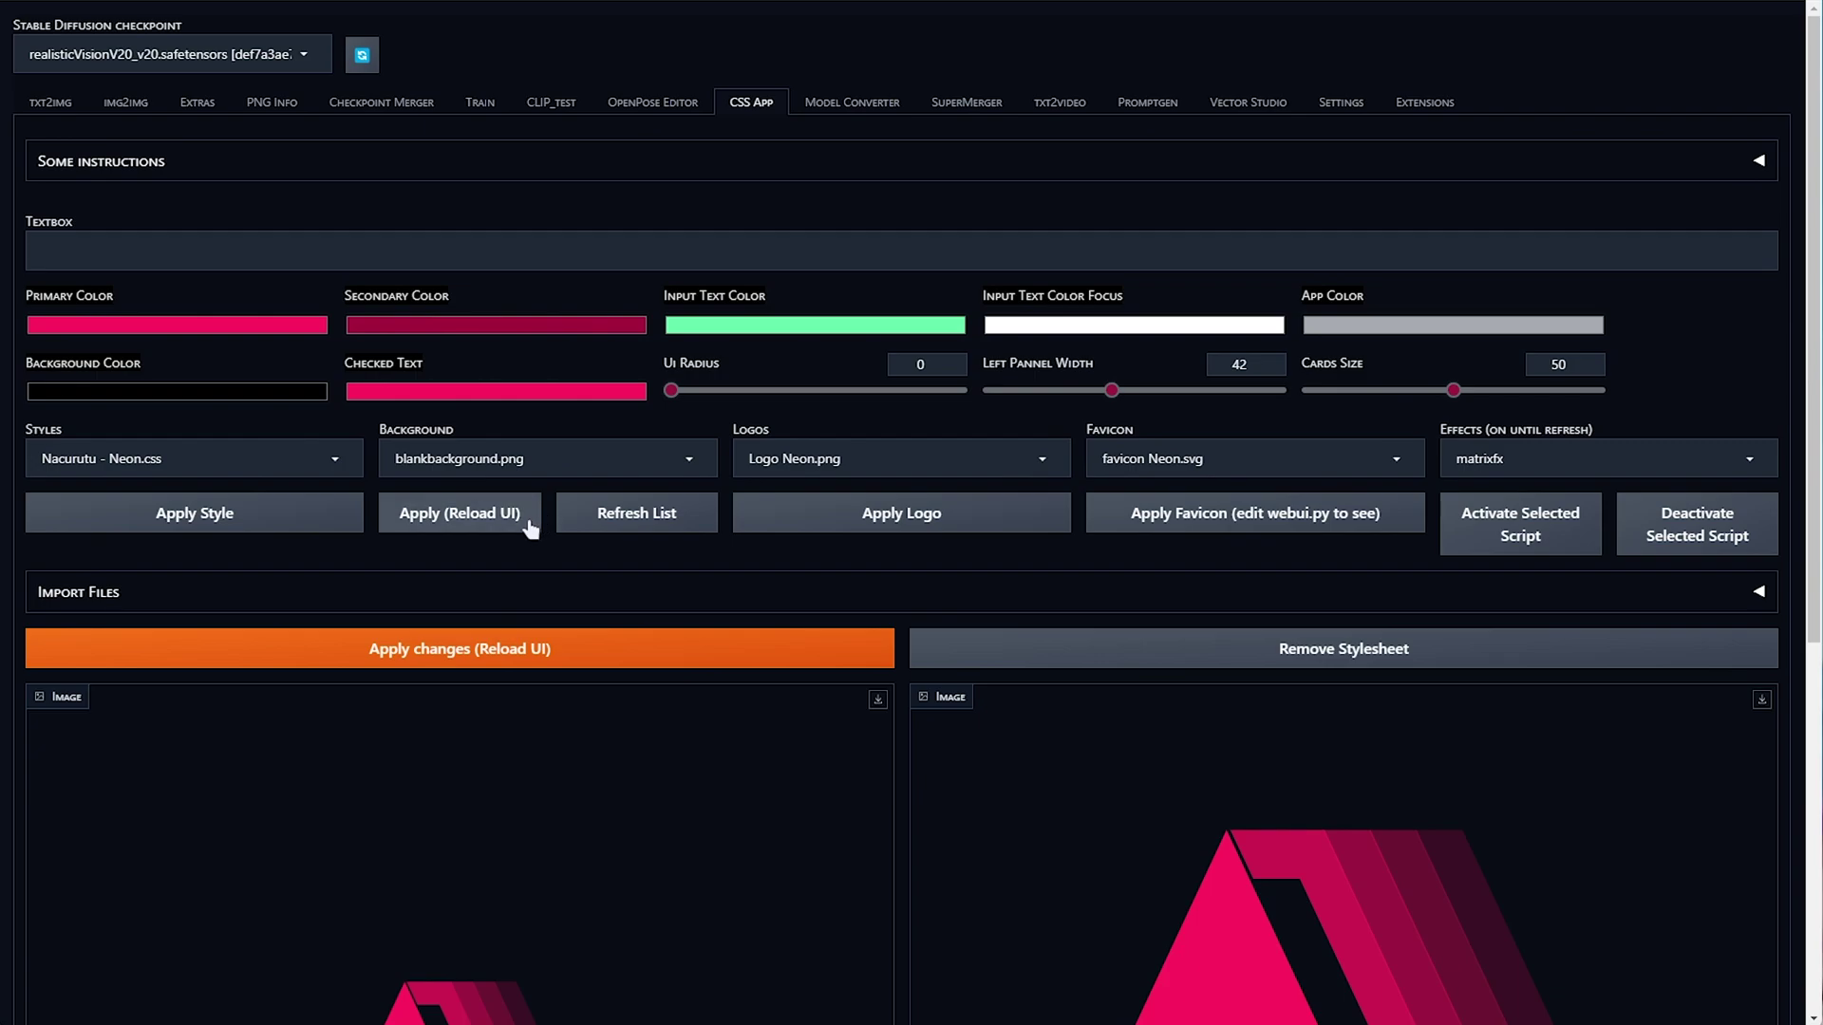
View the reloaded Neon look on the img2img, Extras and CSS App pages
{"action": "scroll", "coordinate": [530, 529], "scroll_direction": "down", "scroll_amount": 6}
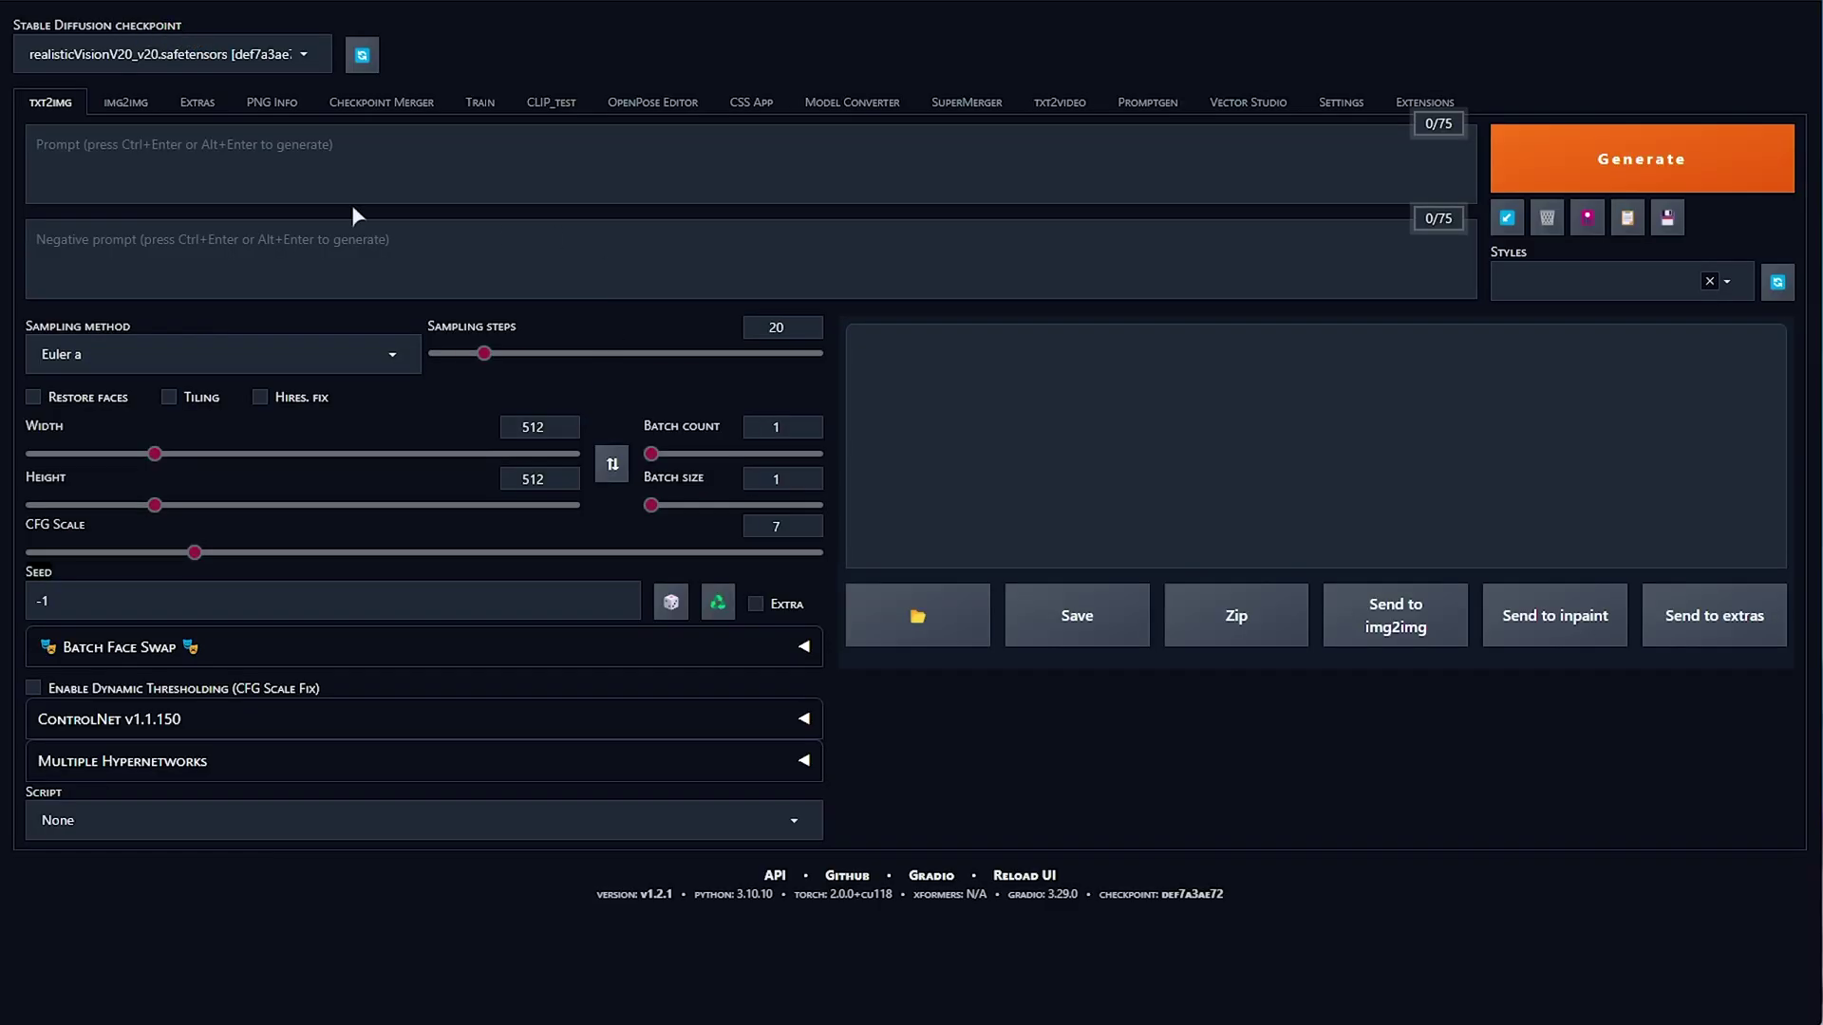
{"action": "left_click", "coordinate": [129, 102]}
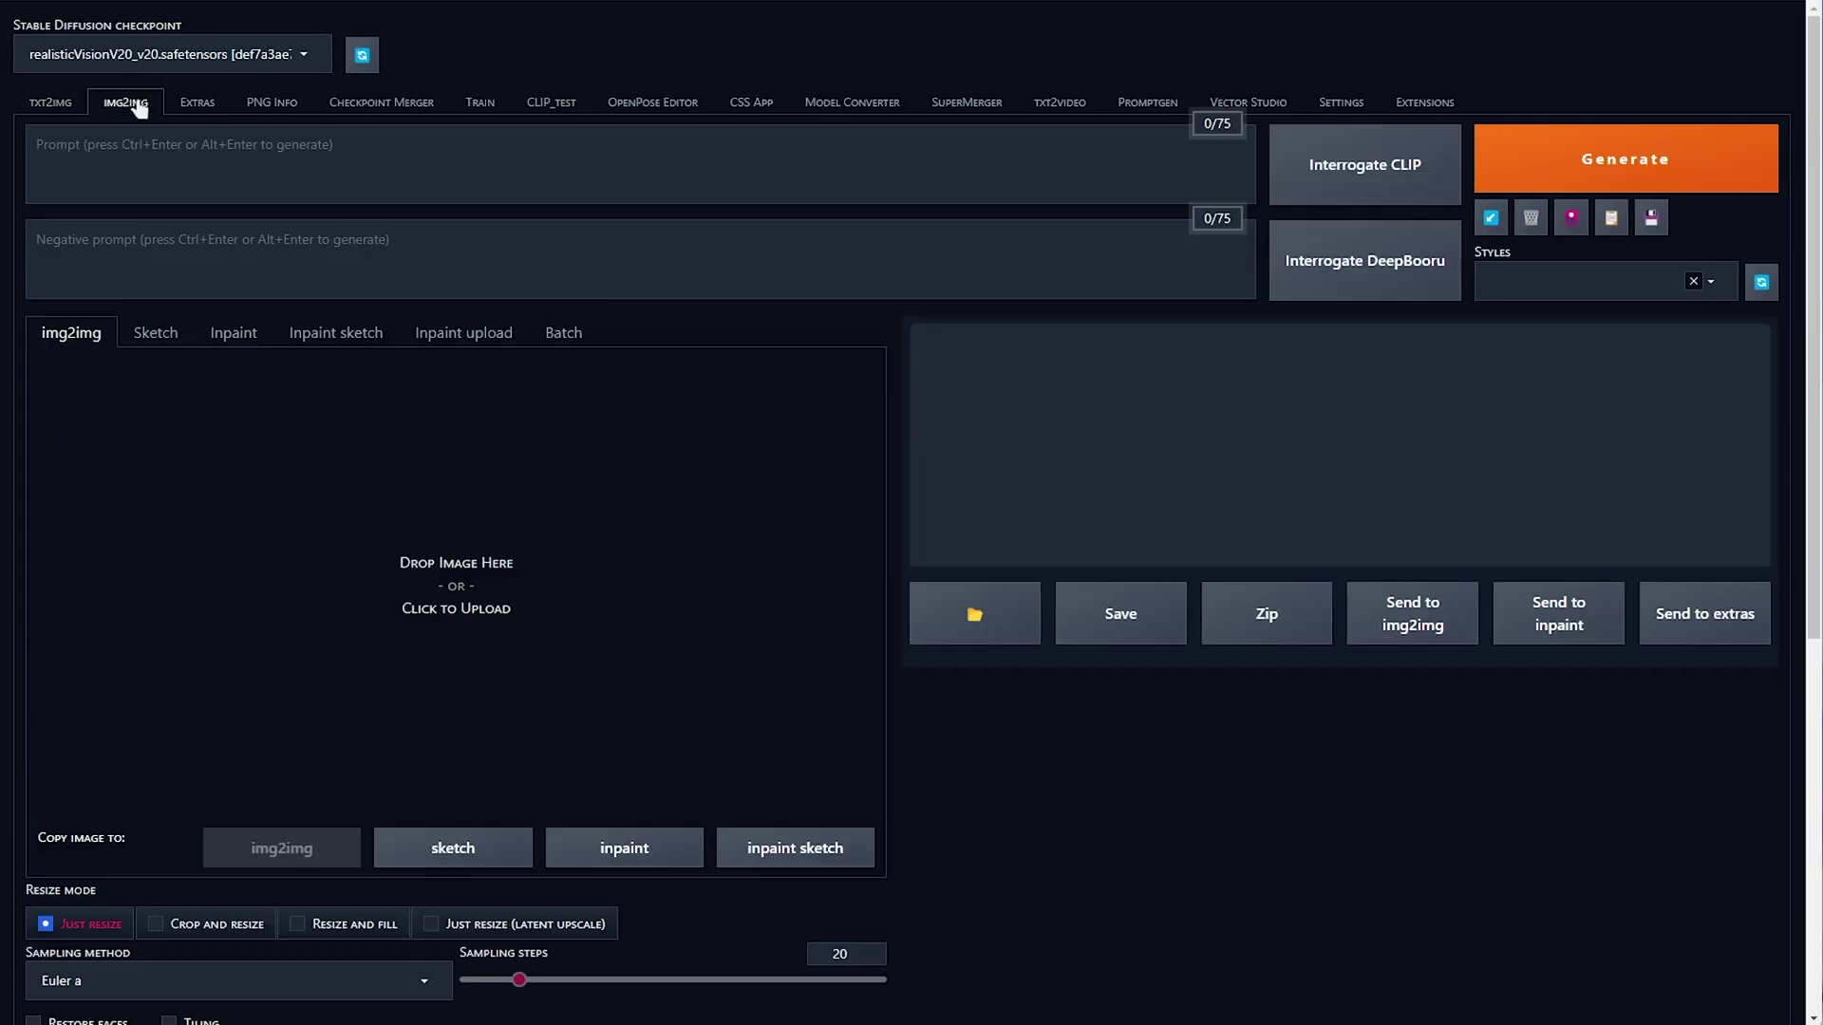
{"action": "left_click", "coordinate": [202, 101]}
{"action": "left_click", "coordinate": [764, 102]}
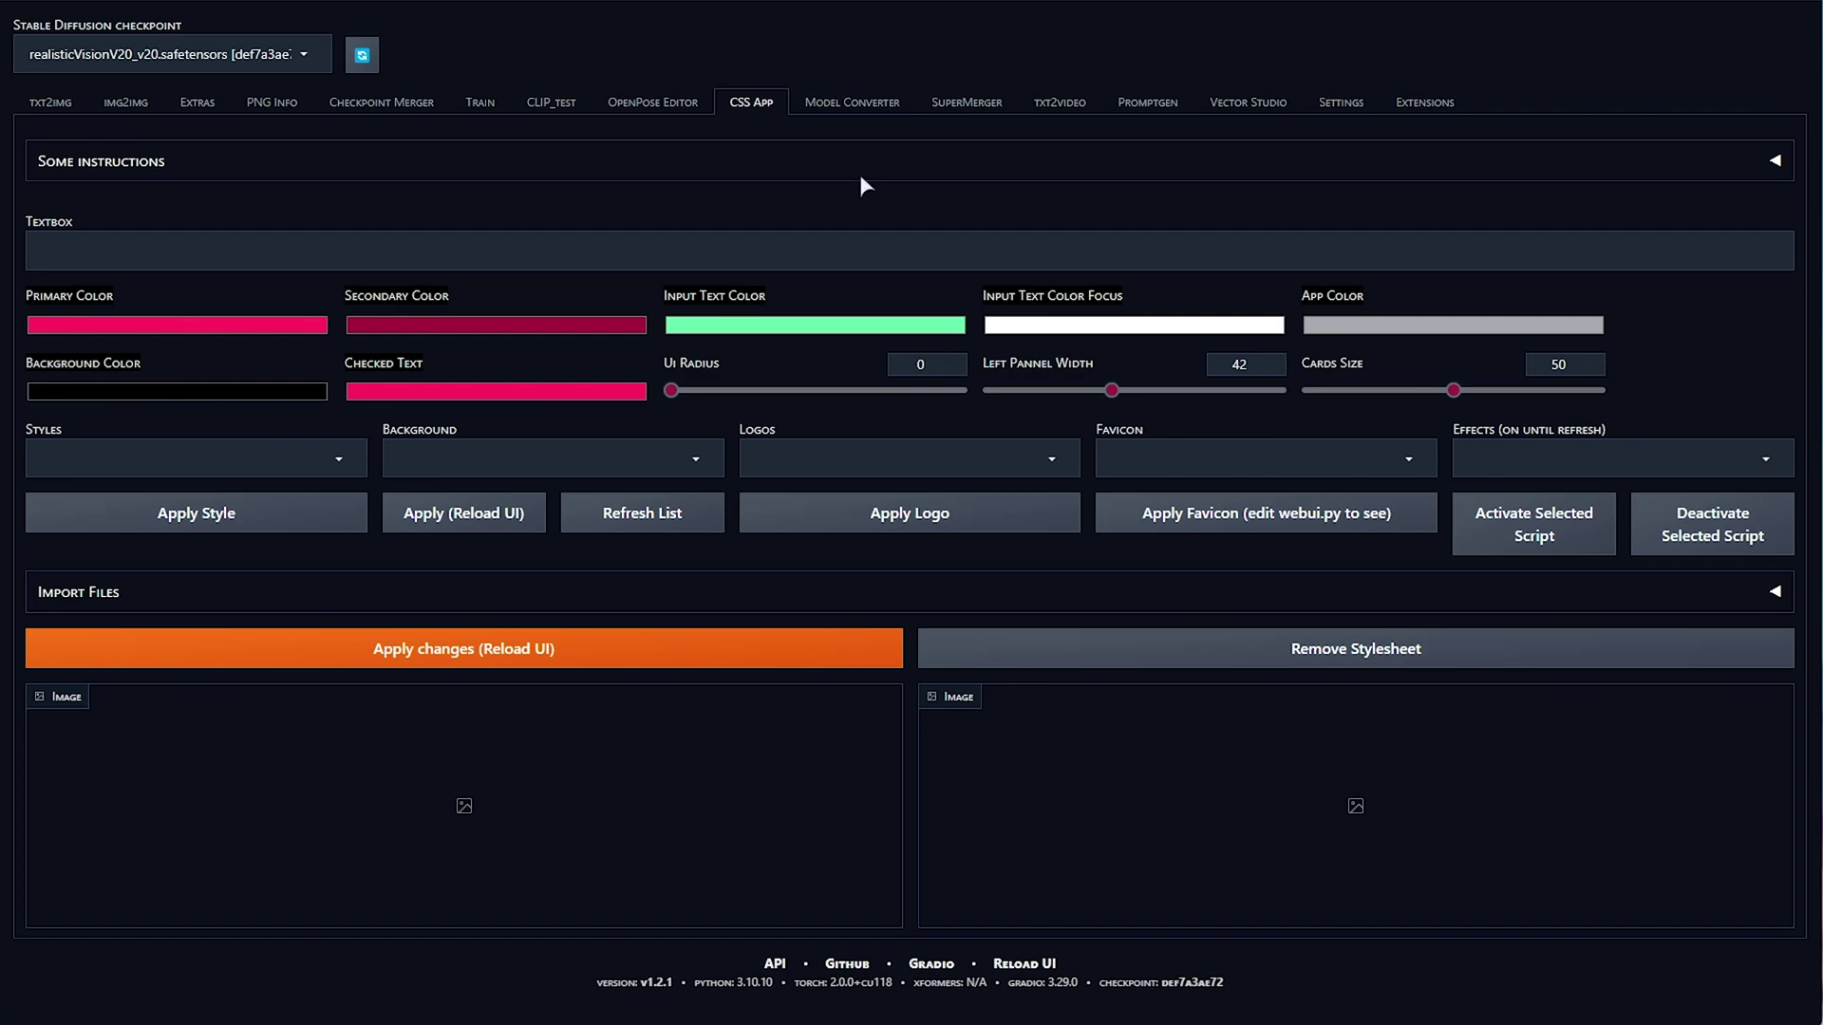
View the GitHub page of the Catppuccin theme for Stable Diffusion Web UI and return to the web UI
{"action": "left_click", "coordinate": [471, 9]}
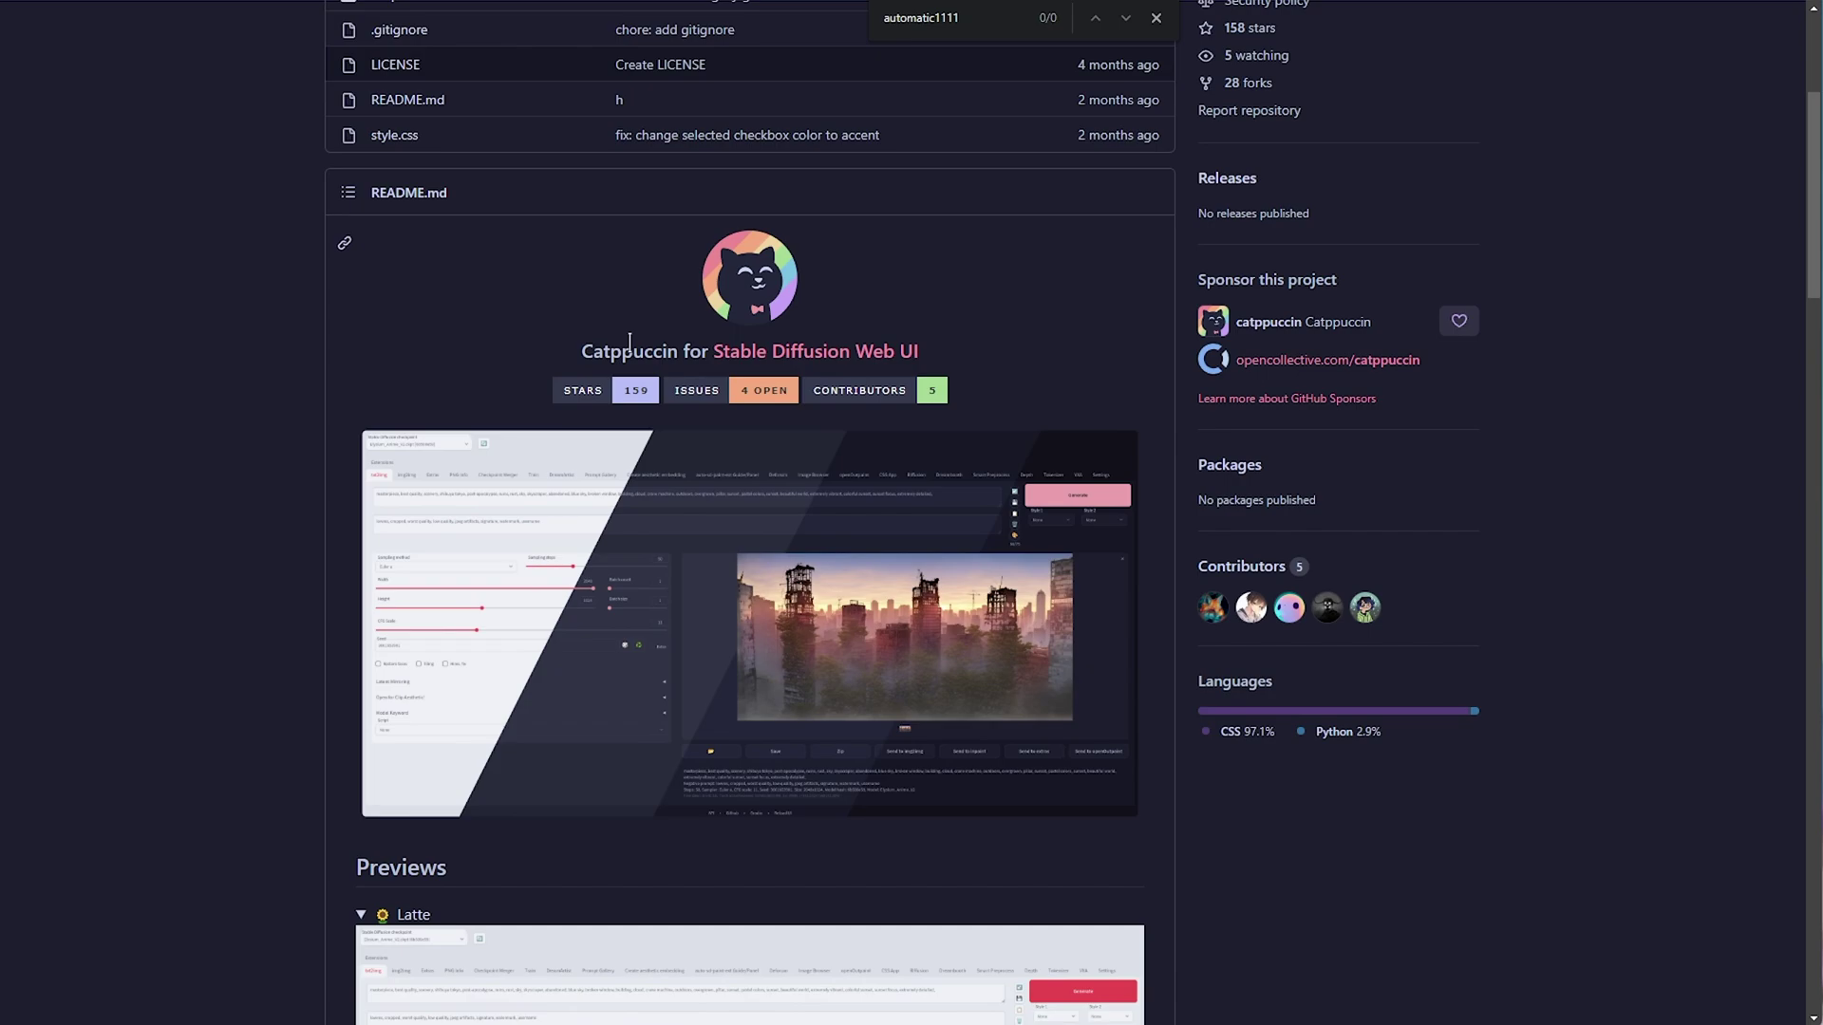
{"action": "double_click", "coordinate": [629, 344]}
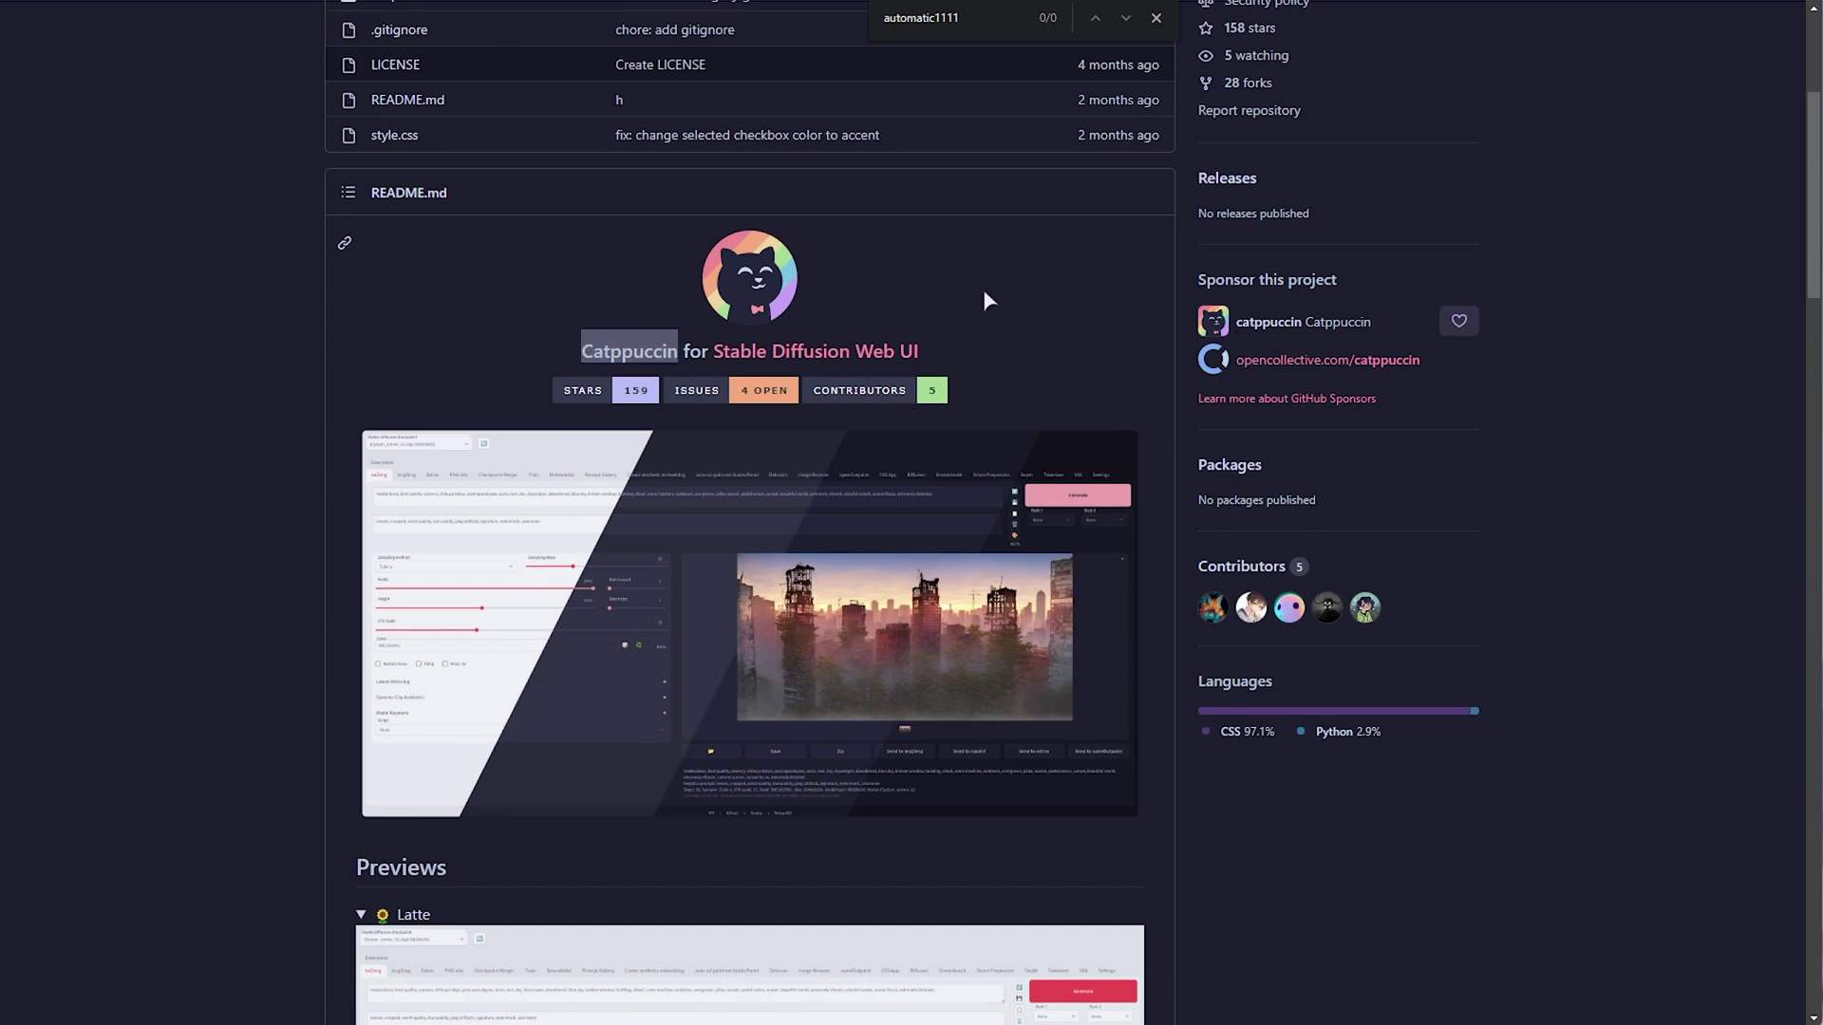
{"action": "left_click", "coordinate": [1042, 313]}
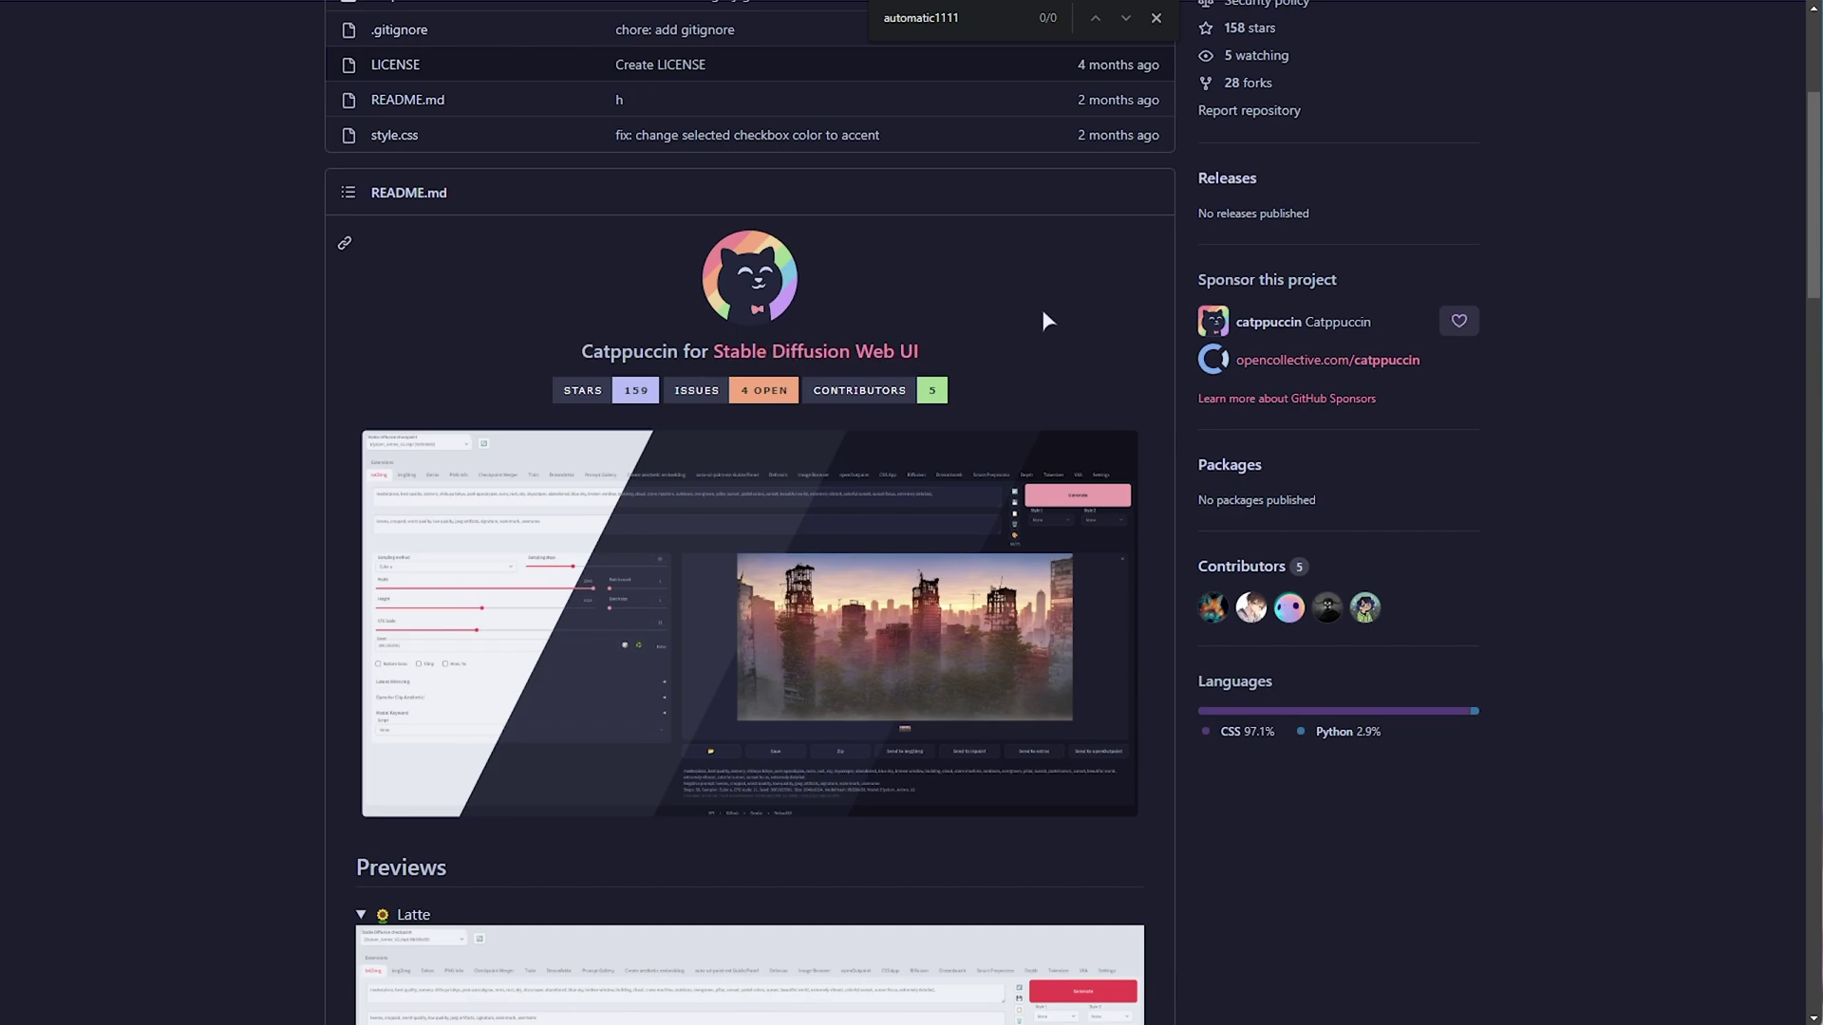
{"action": "key", "text": "ctrl+Tab"}
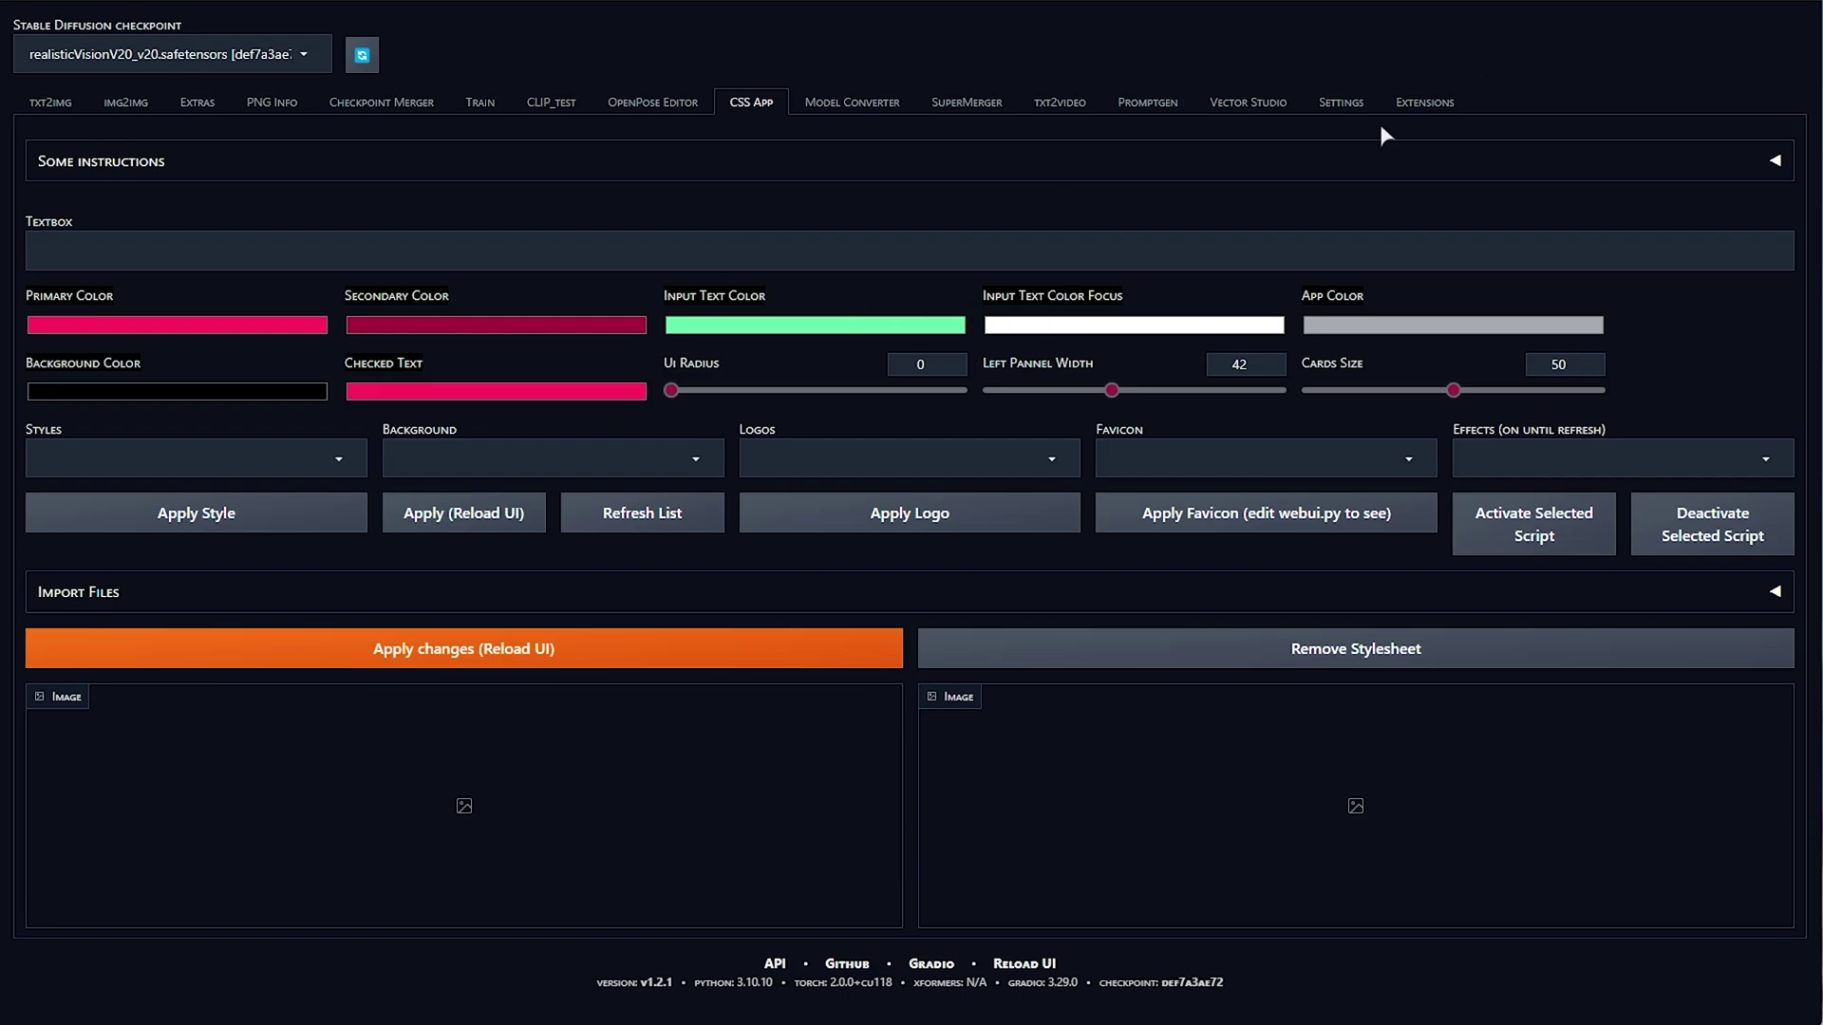
Disable the sd-web-ui-quickcss extension and restart the interface to apply the change
{"action": "left_click", "coordinate": [1415, 101]}
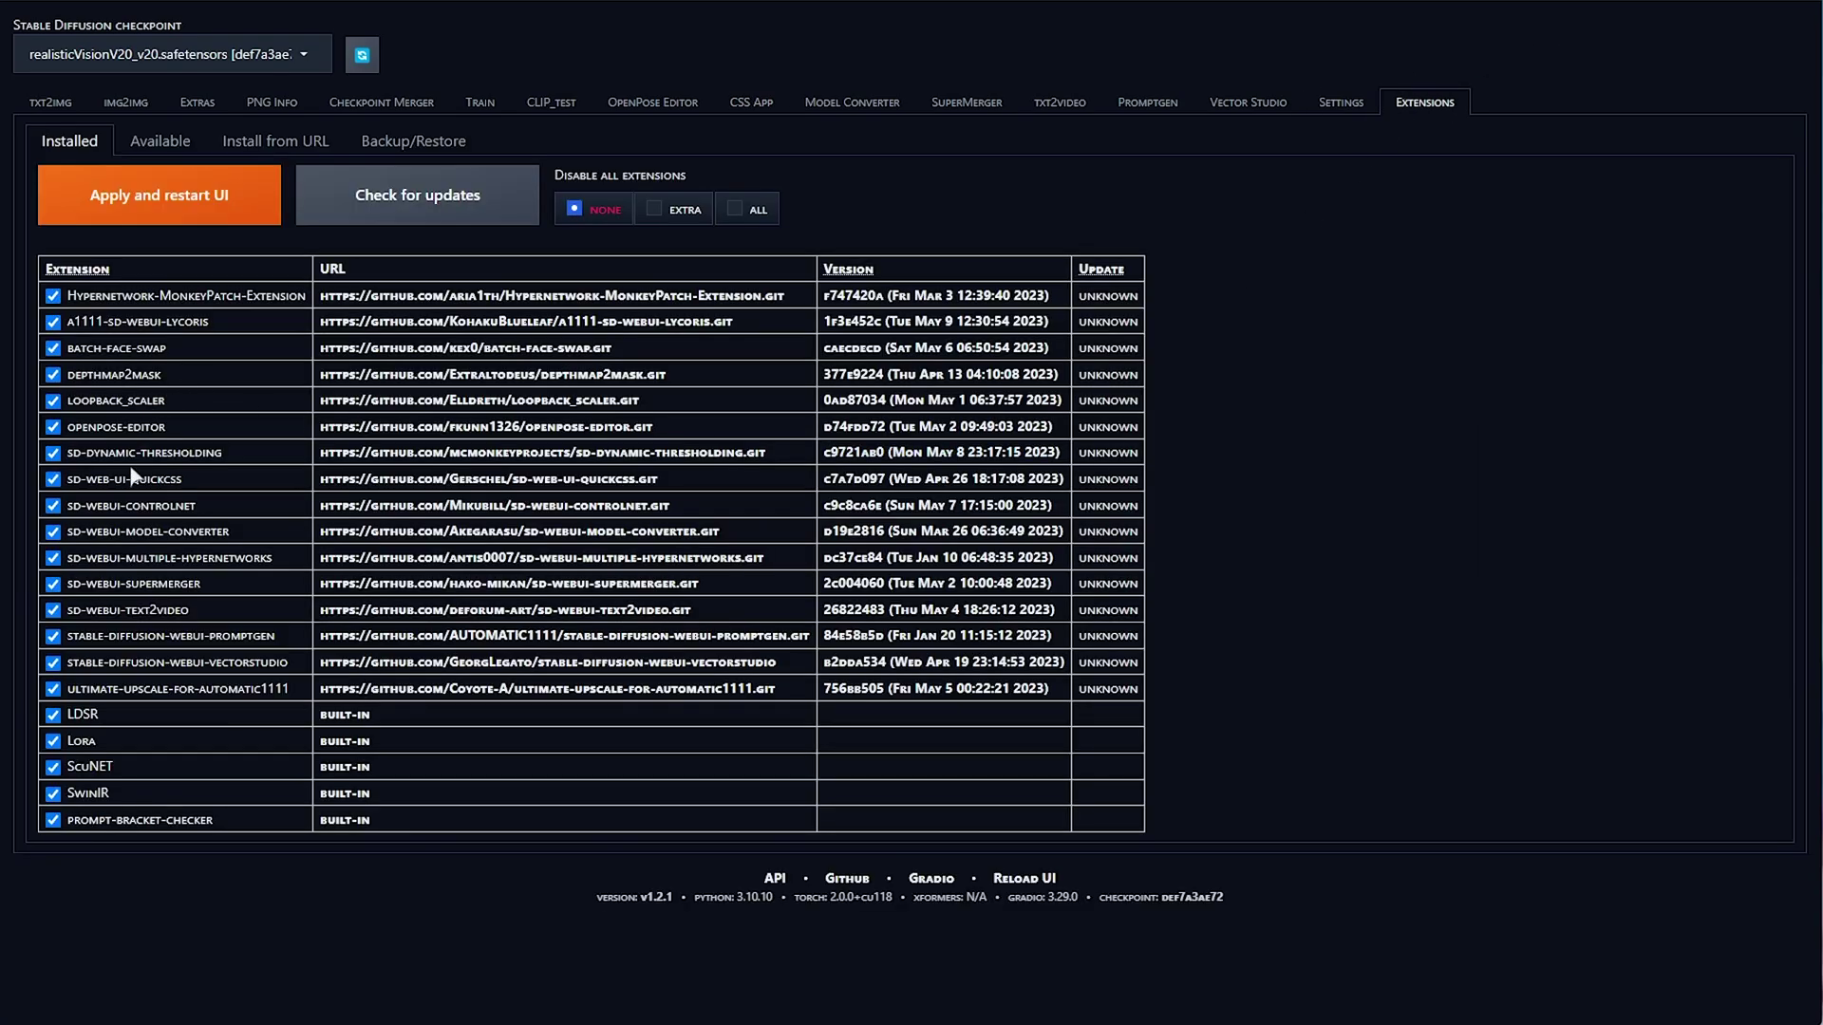
{"action": "left_click", "coordinate": [53, 480]}
{"action": "left_click", "coordinate": [216, 199]}
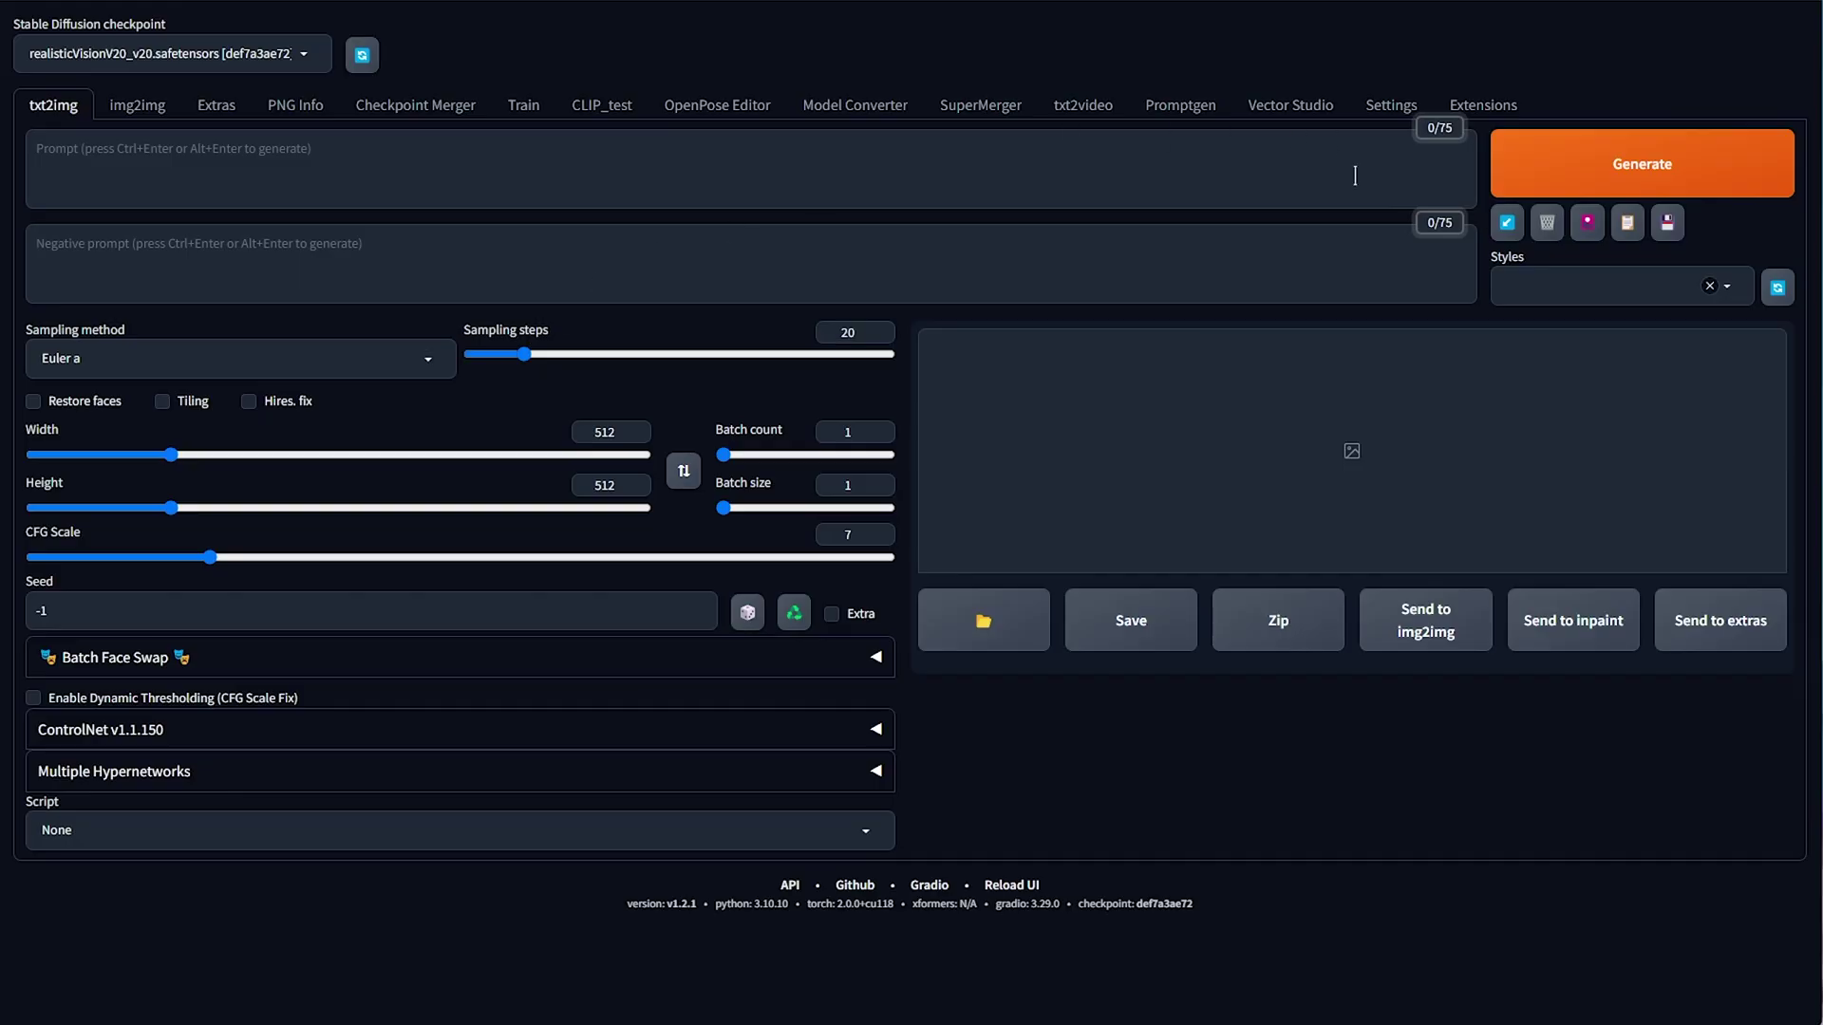
Load the list of available extensions and search it for "theme"
{"action": "left_click", "coordinate": [1484, 106]}
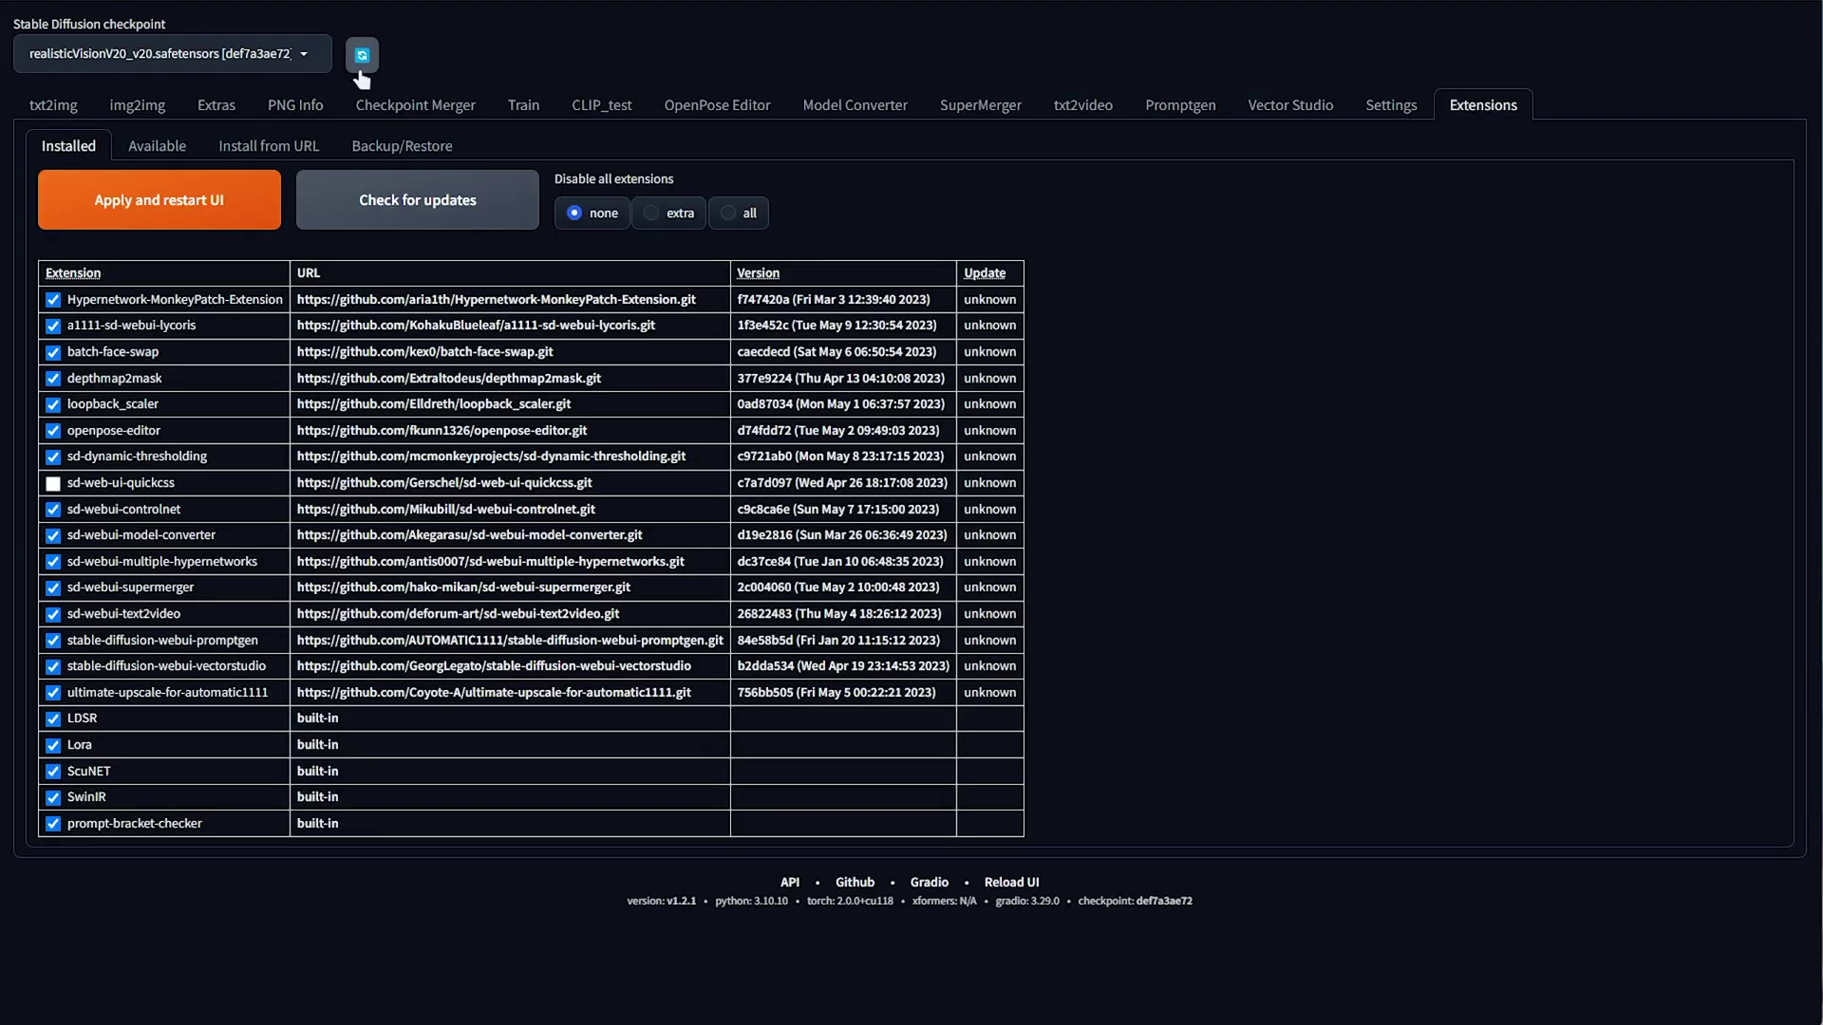
{"action": "left_click", "coordinate": [157, 145]}
{"action": "left_click", "coordinate": [175, 211]}
{"action": "left_click", "coordinate": [284, 392]}
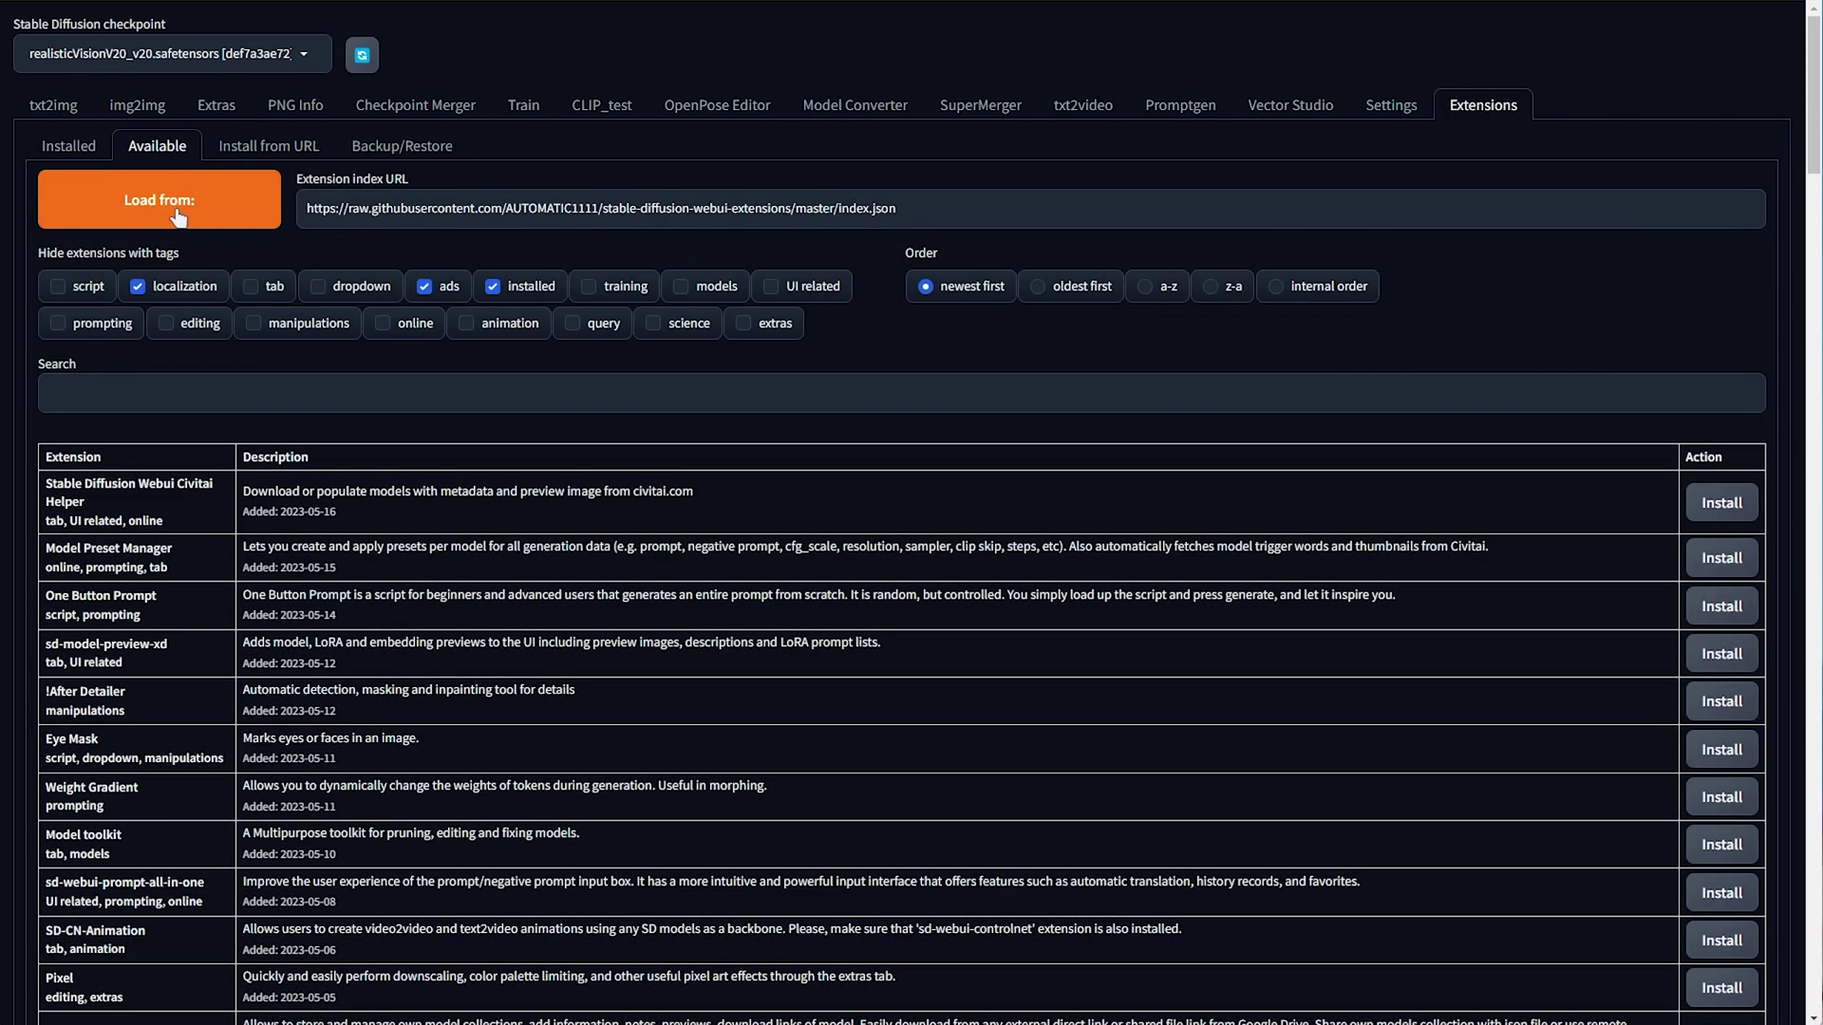
{"action": "type", "text": "theme"}
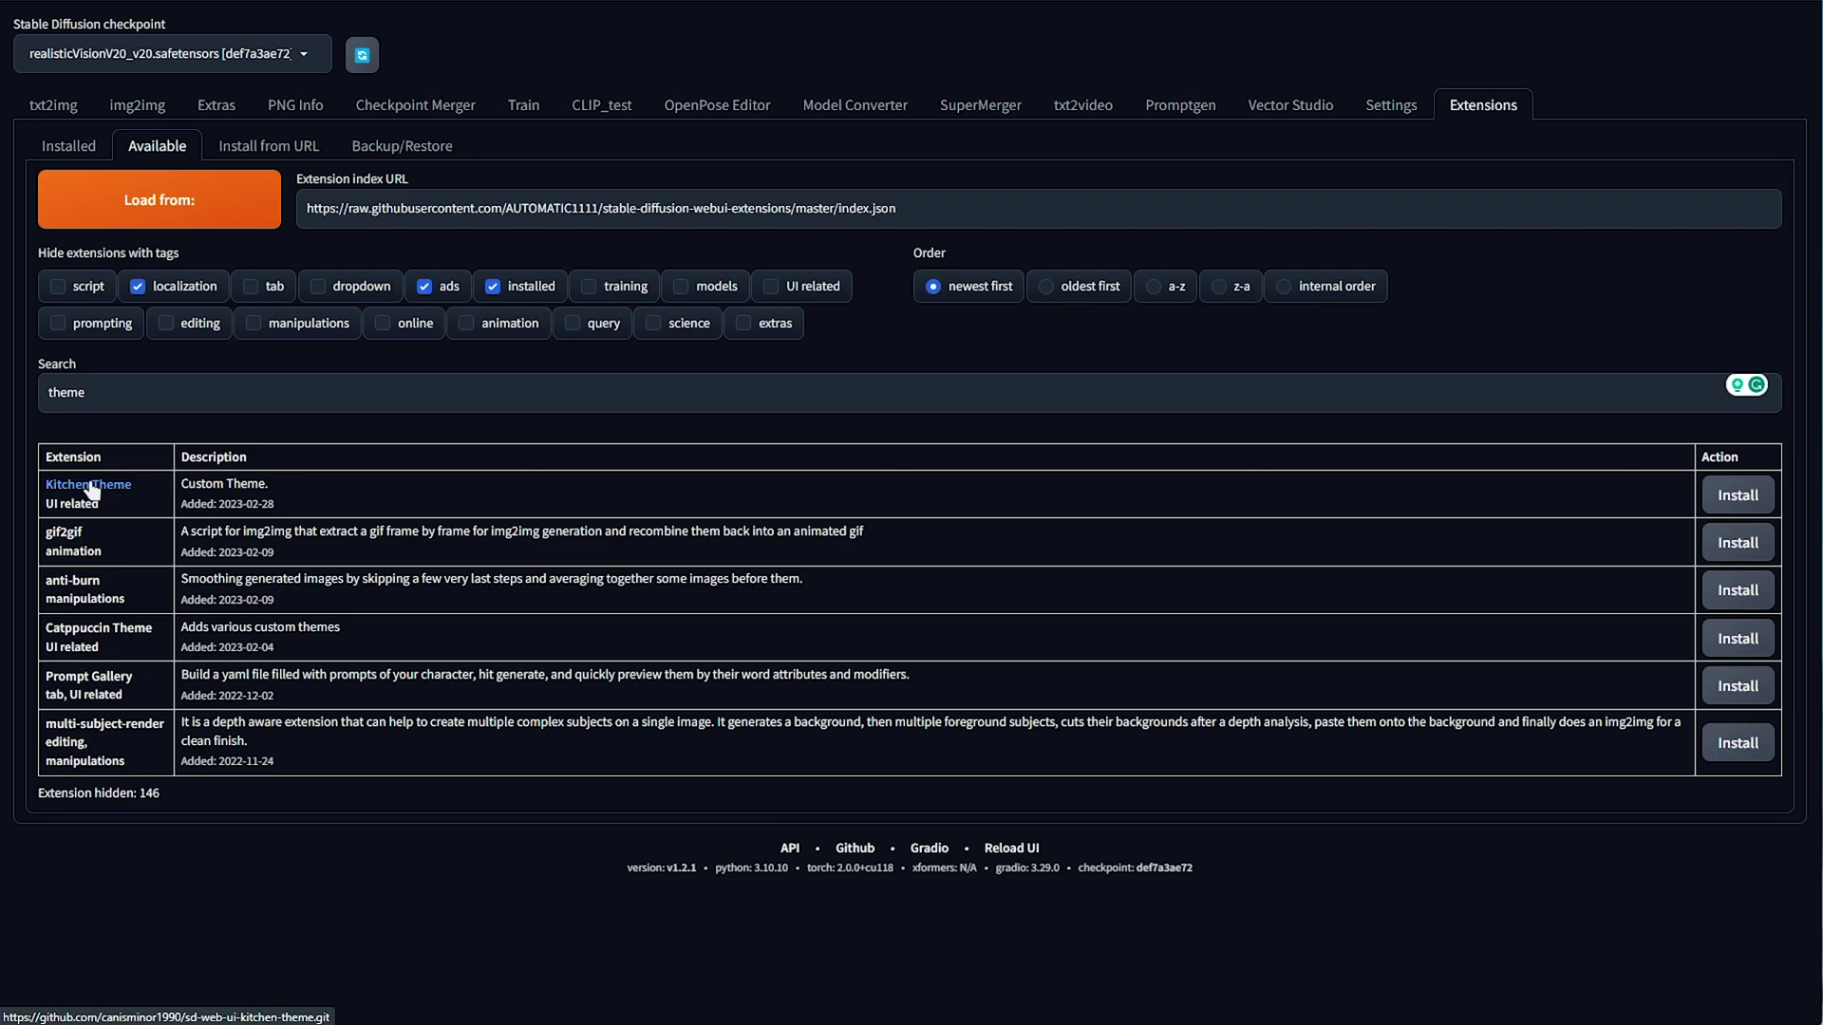
Open the Kitchen Theme repository, view its README preview and close the page
{"action": "left_click", "coordinate": [370, 4]}
{"action": "scroll", "coordinate": [285, 285], "scroll_direction": "down", "scroll_amount": 10}
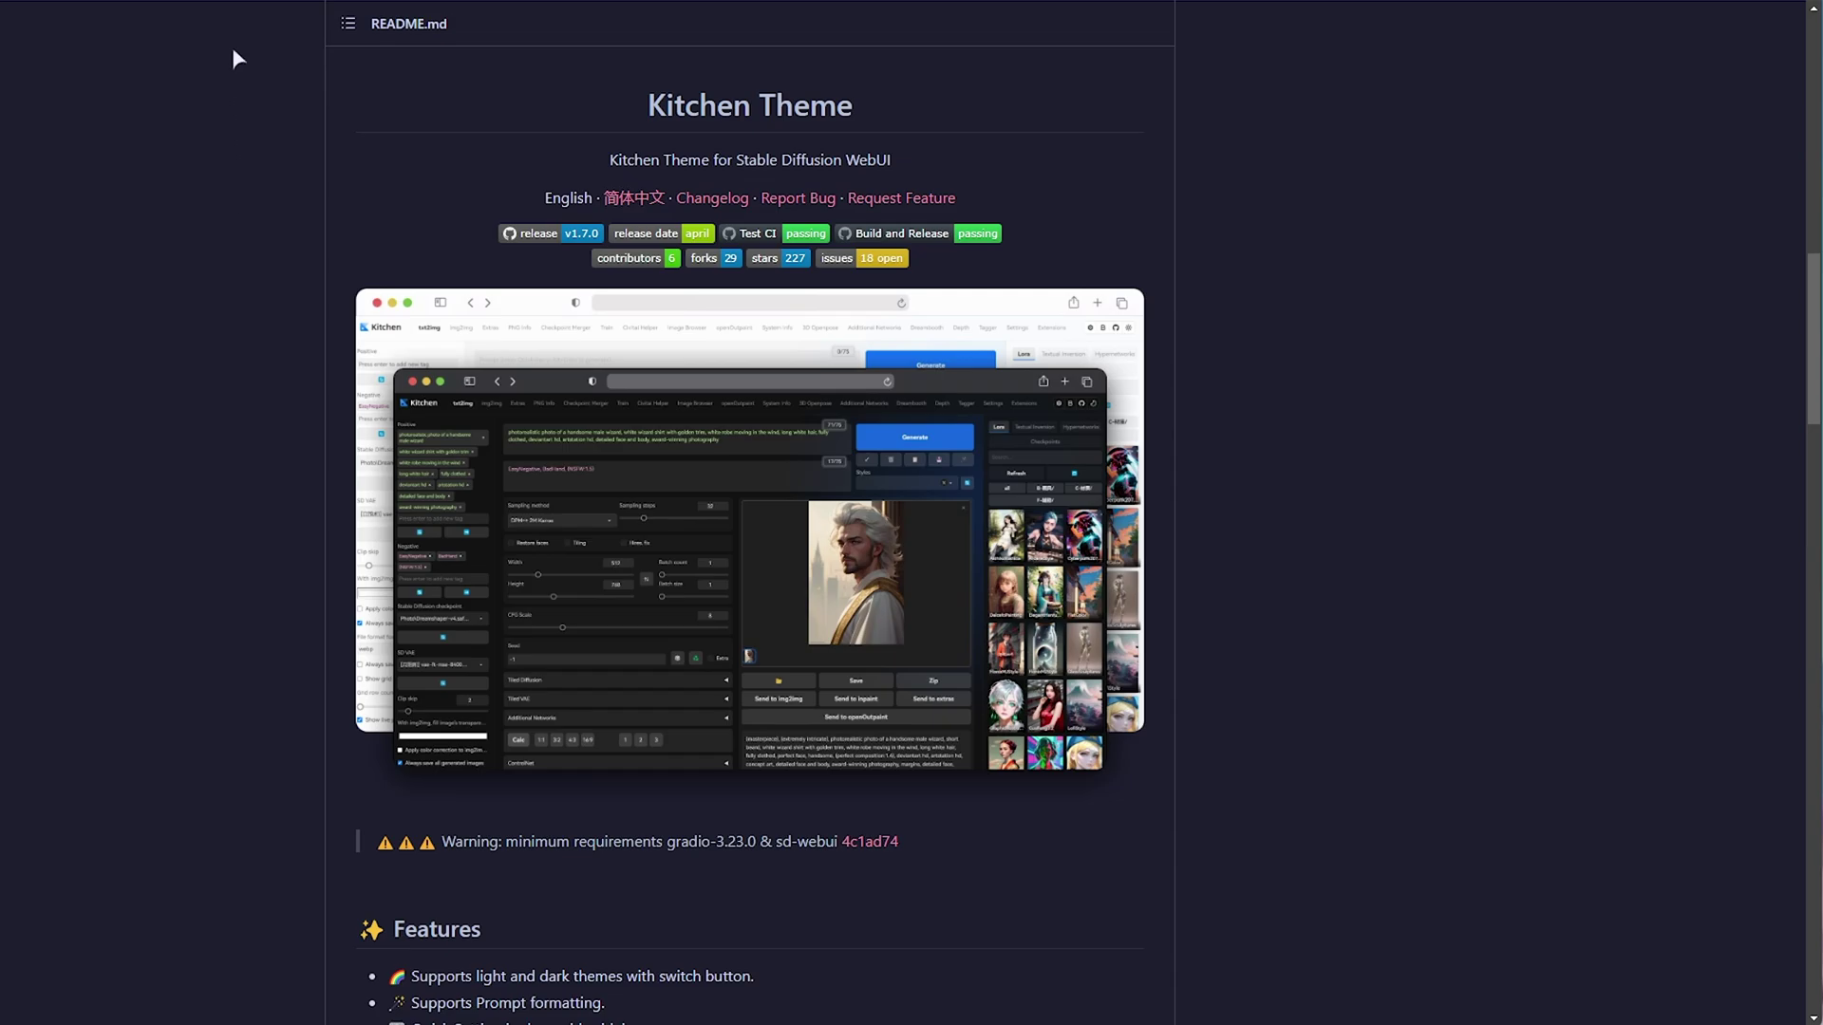
{"action": "key", "text": "ctrl+w"}
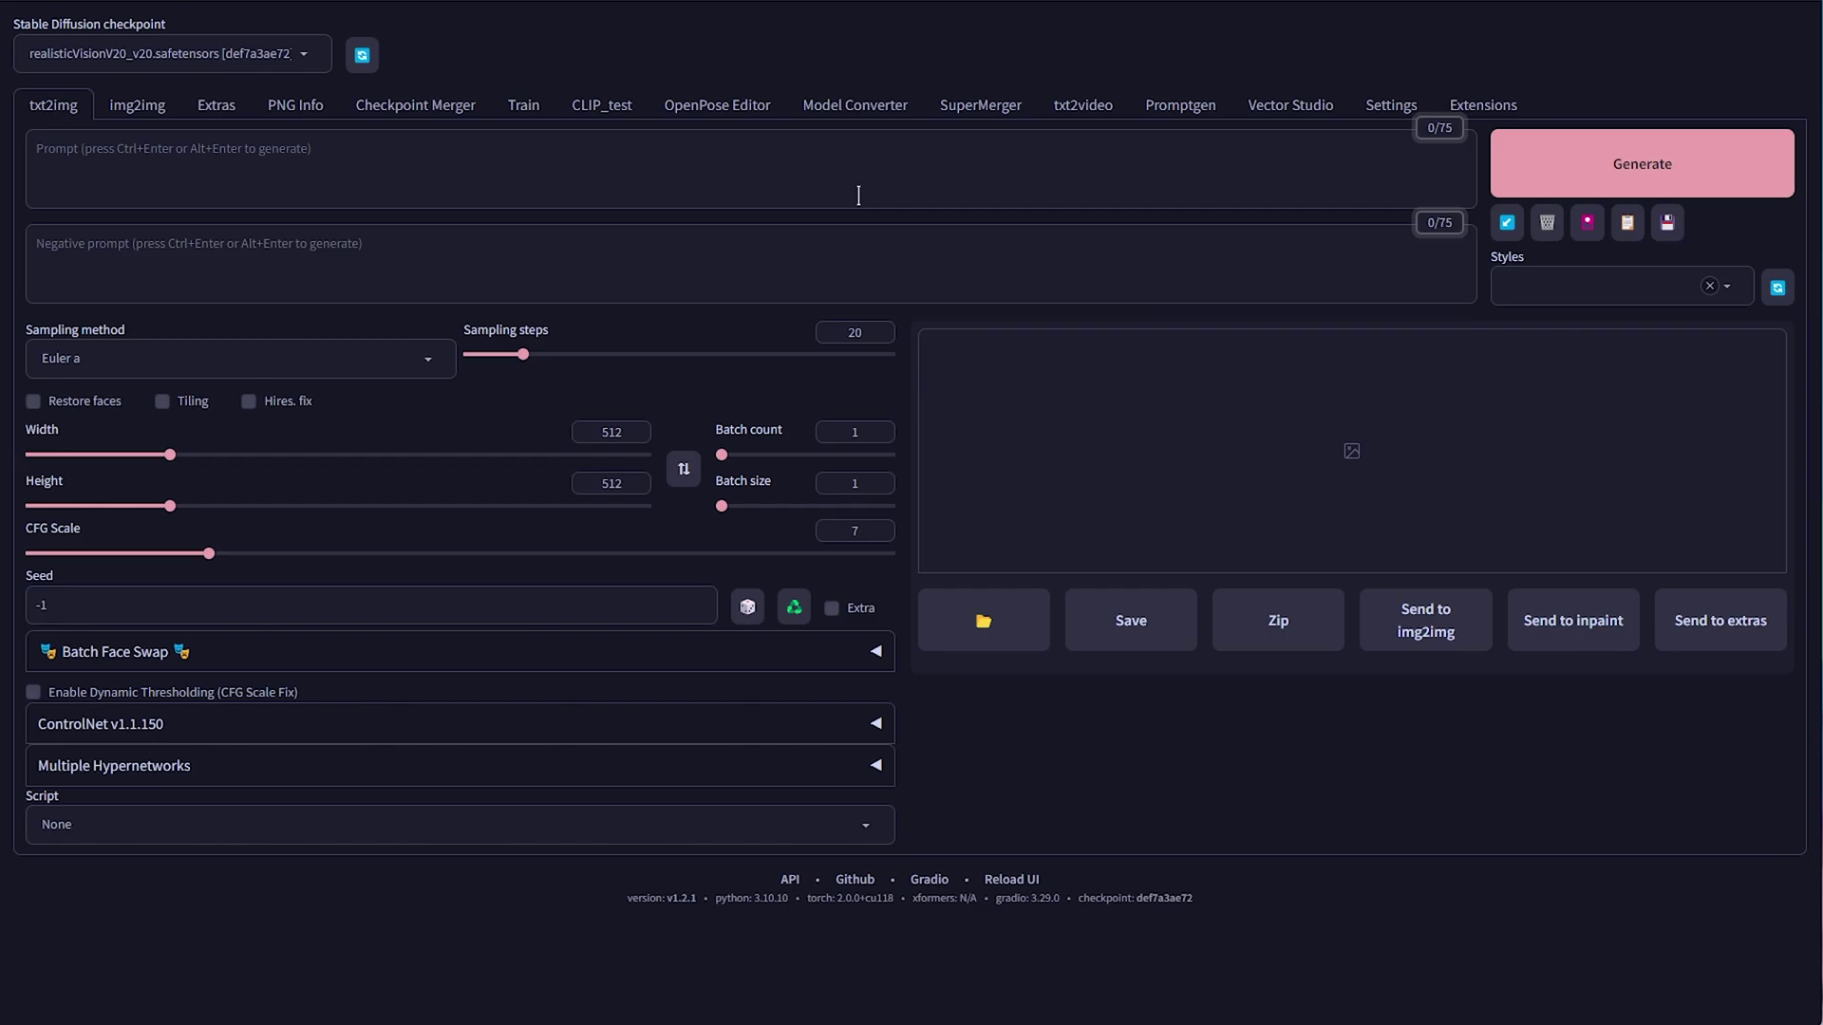
Set the Catppuccin theme's accent to red in the settings, apply it and reload the interface
{"action": "left_click", "coordinate": [1396, 103]}
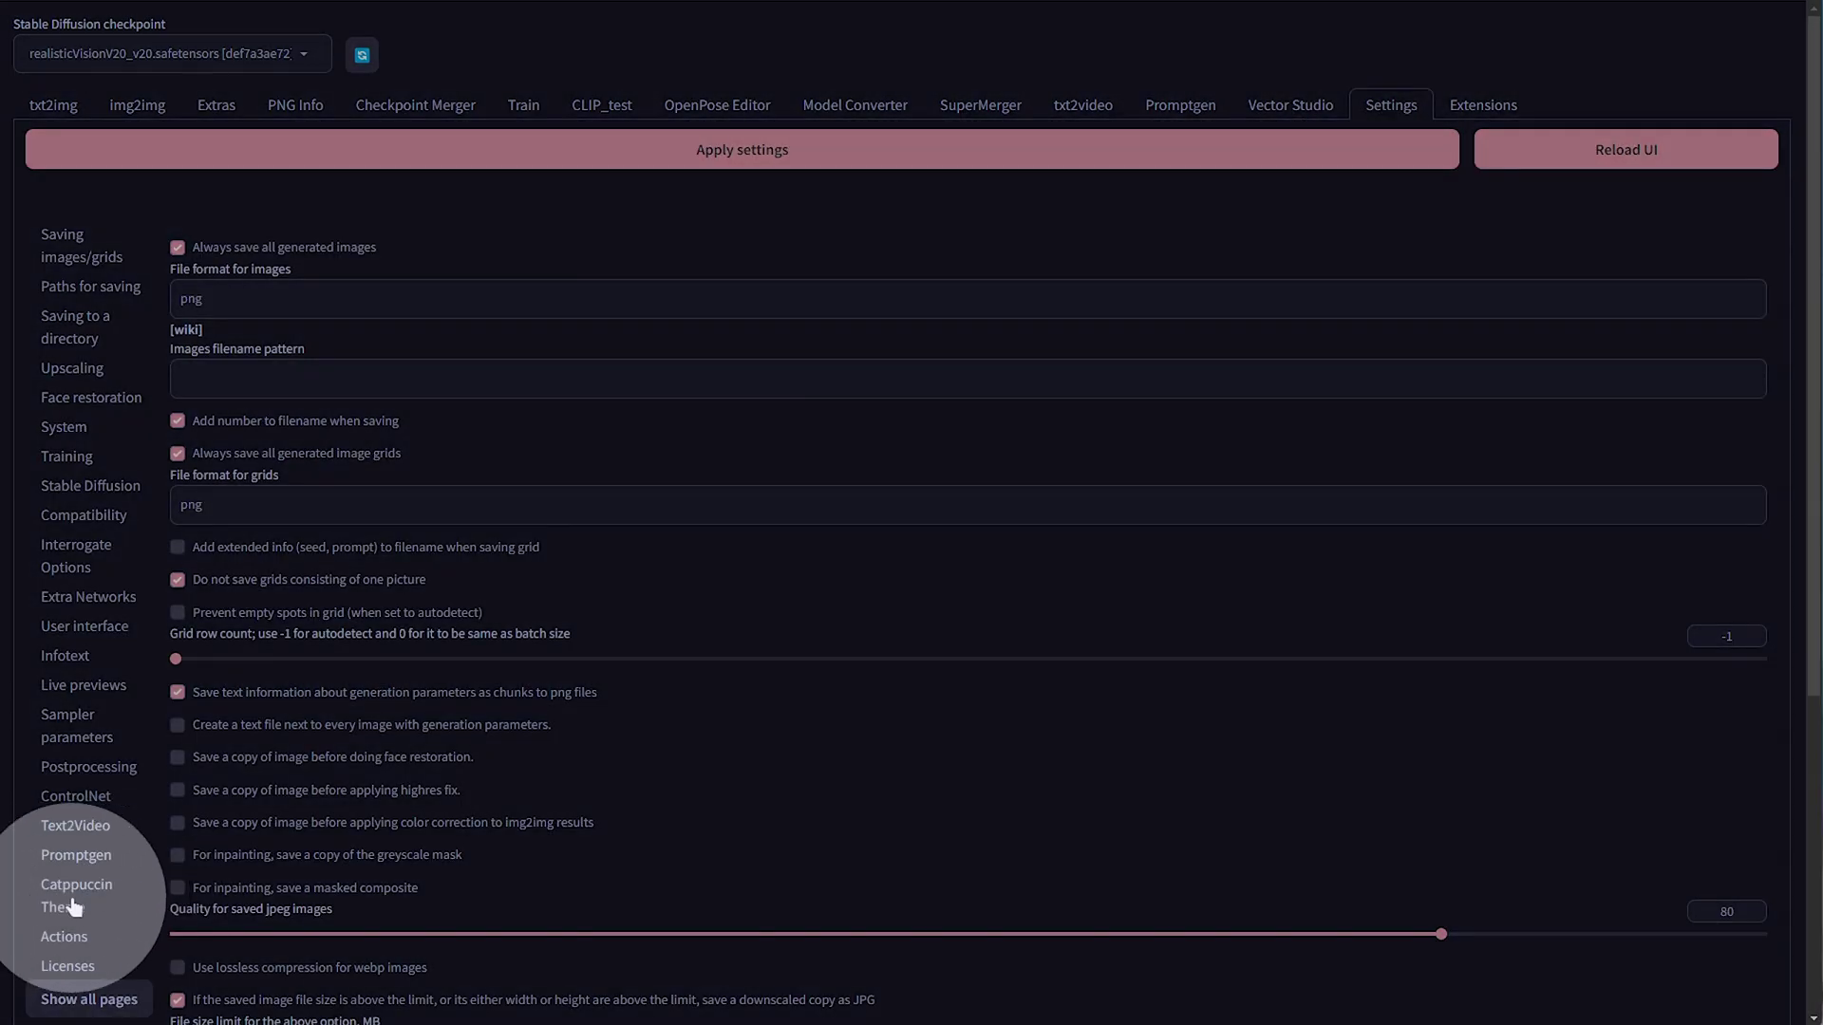
{"action": "left_click", "coordinate": [81, 897]}
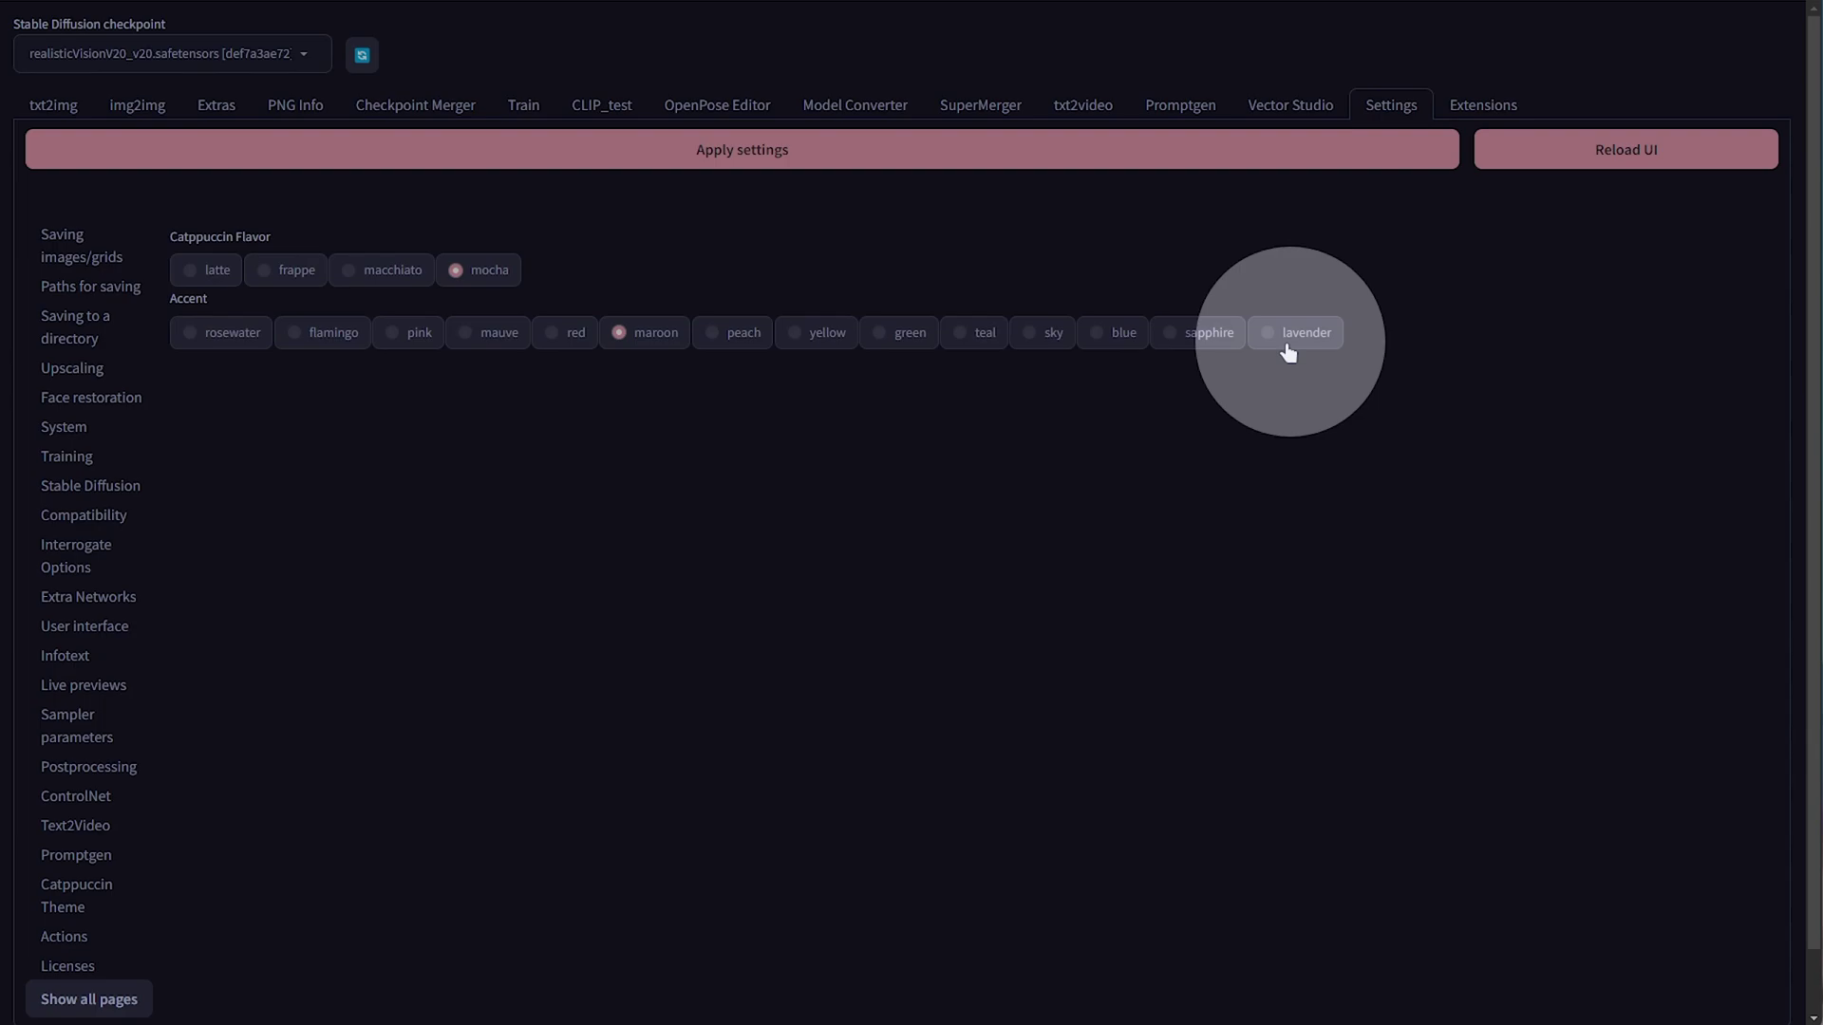
{"action": "left_click", "coordinate": [573, 337]}
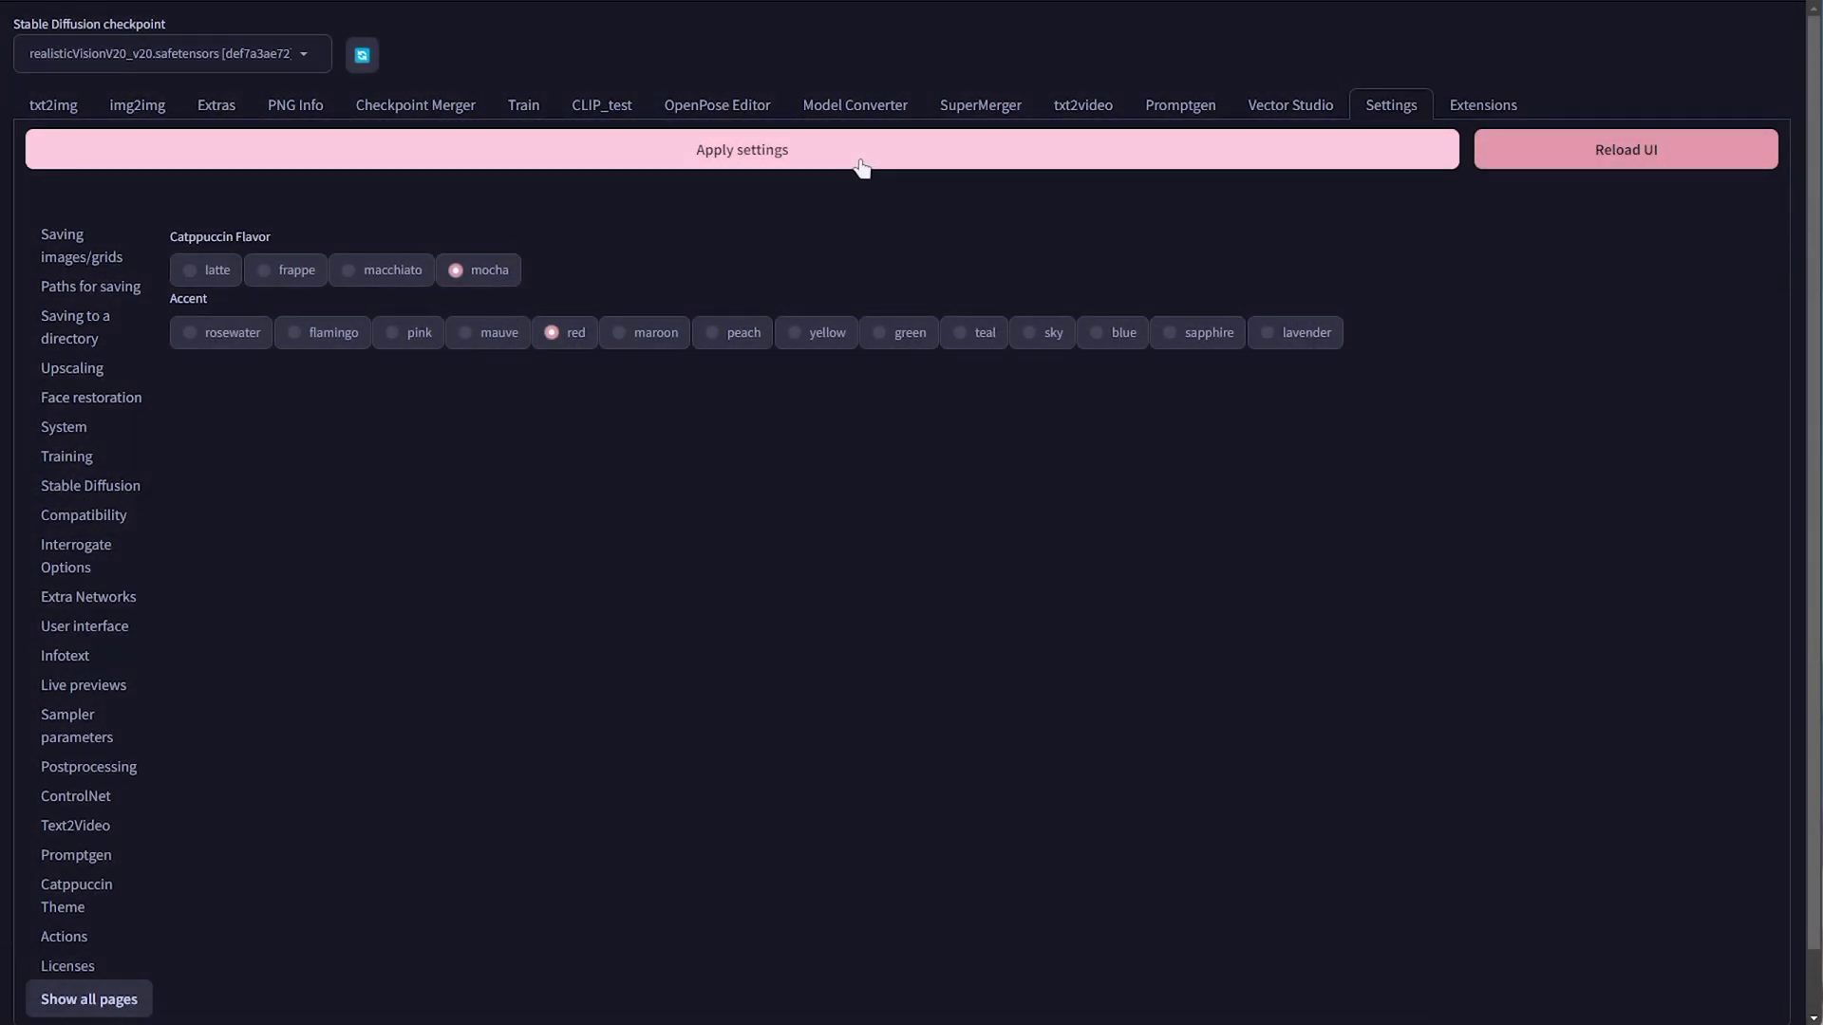
{"action": "left_click", "coordinate": [993, 163]}
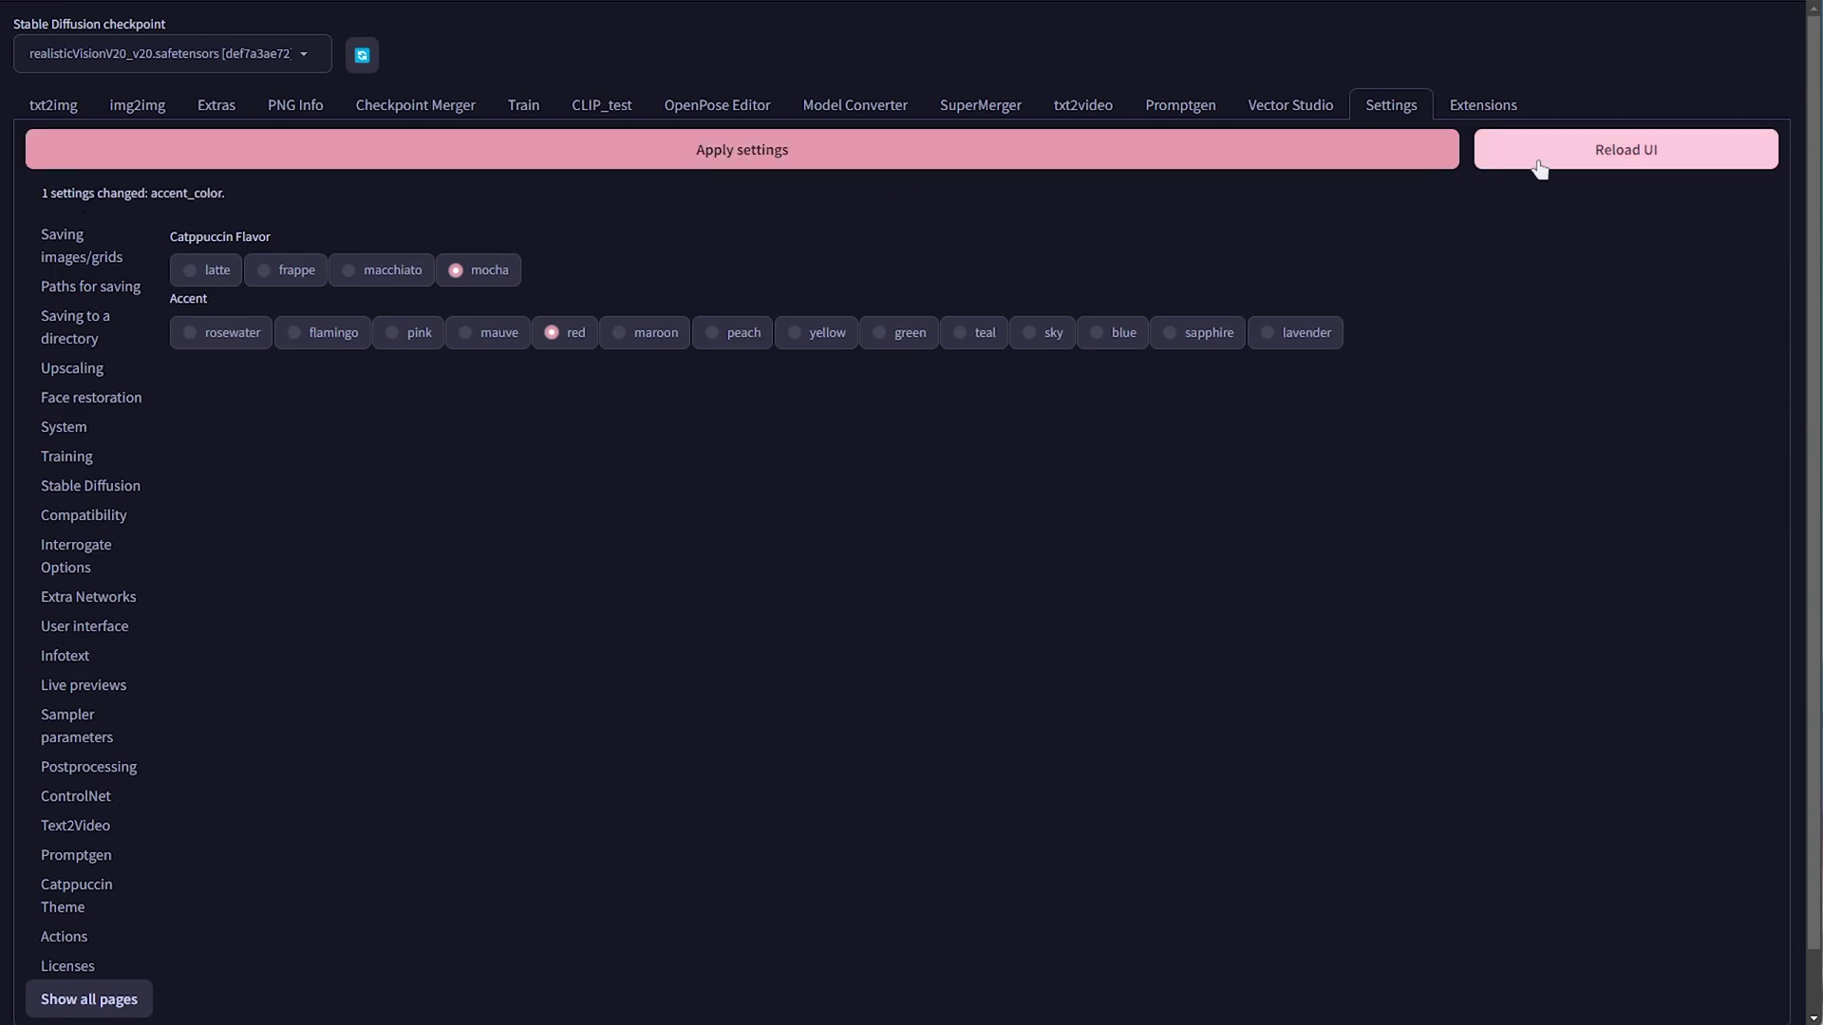
{"action": "left_click", "coordinate": [1538, 156]}
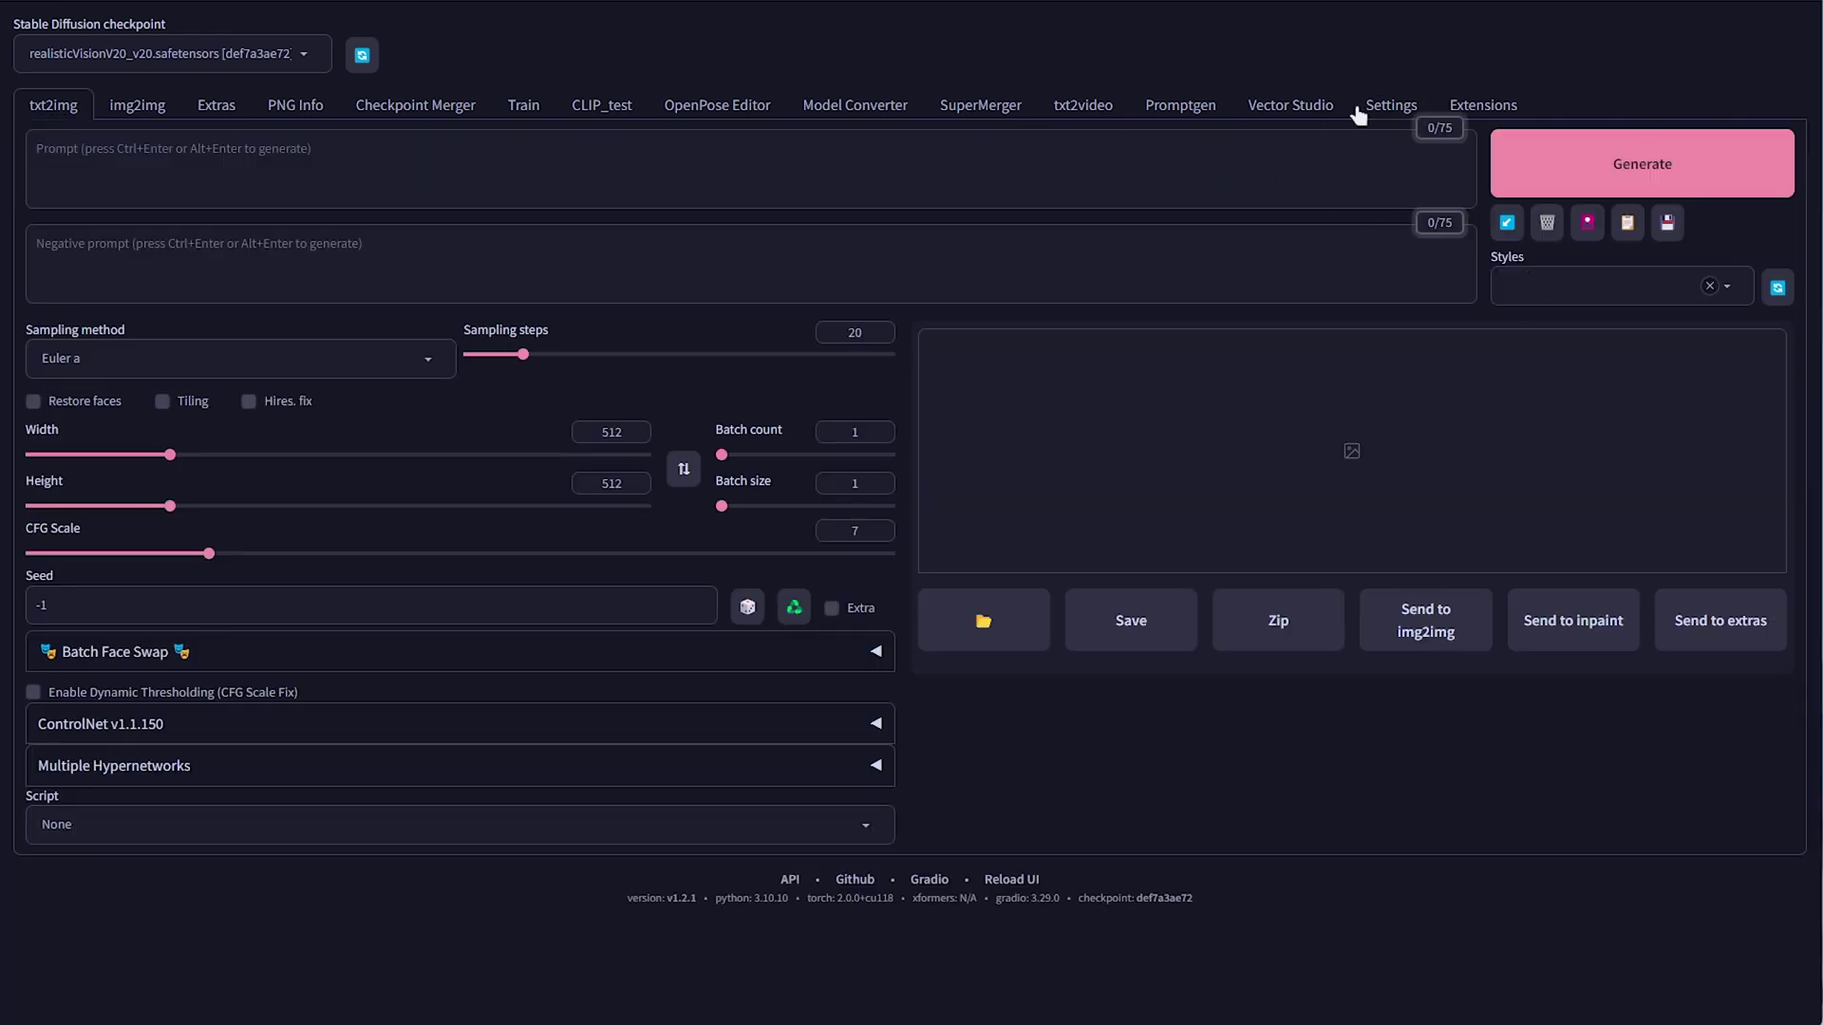
Set the Catppuccin flavor to macchiato and the accent to blue, apply the settings and reload the interface
{"action": "left_click", "coordinate": [1409, 109]}
{"action": "left_click", "coordinate": [76, 907]}
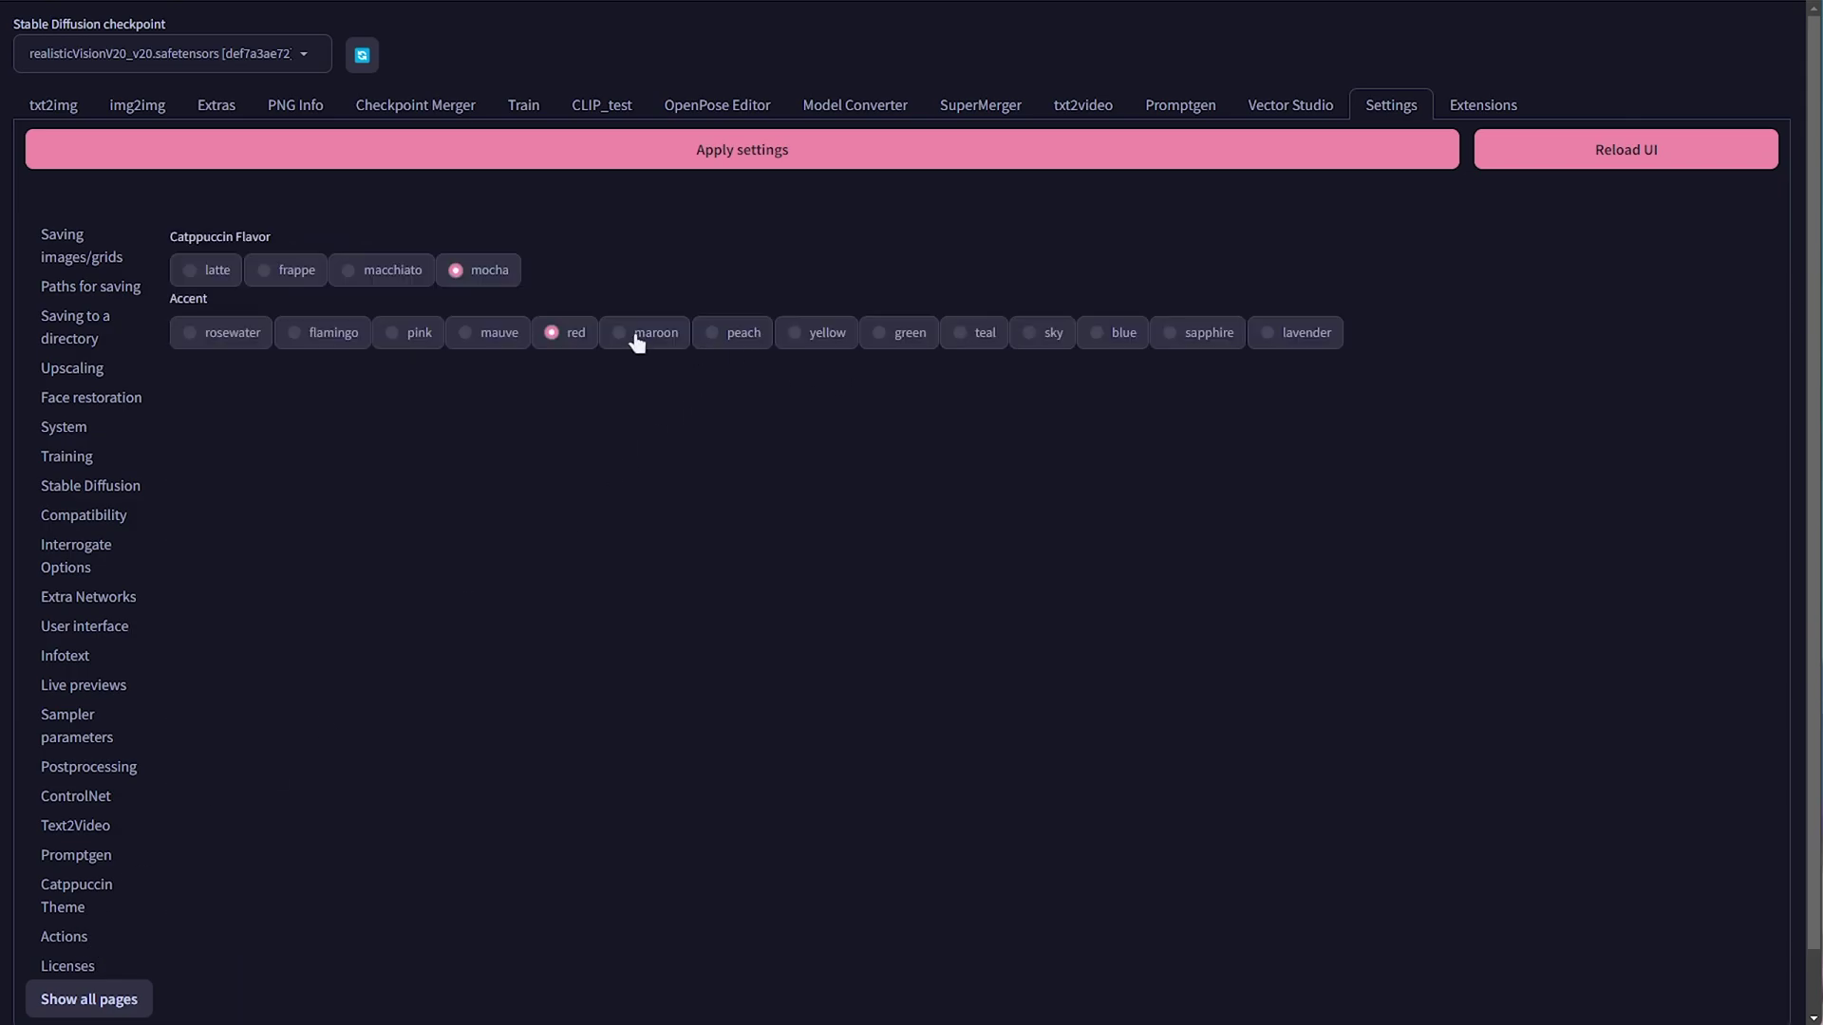
{"action": "left_click", "coordinate": [1118, 344]}
{"action": "left_click", "coordinate": [363, 272]}
{"action": "left_click", "coordinate": [995, 154]}
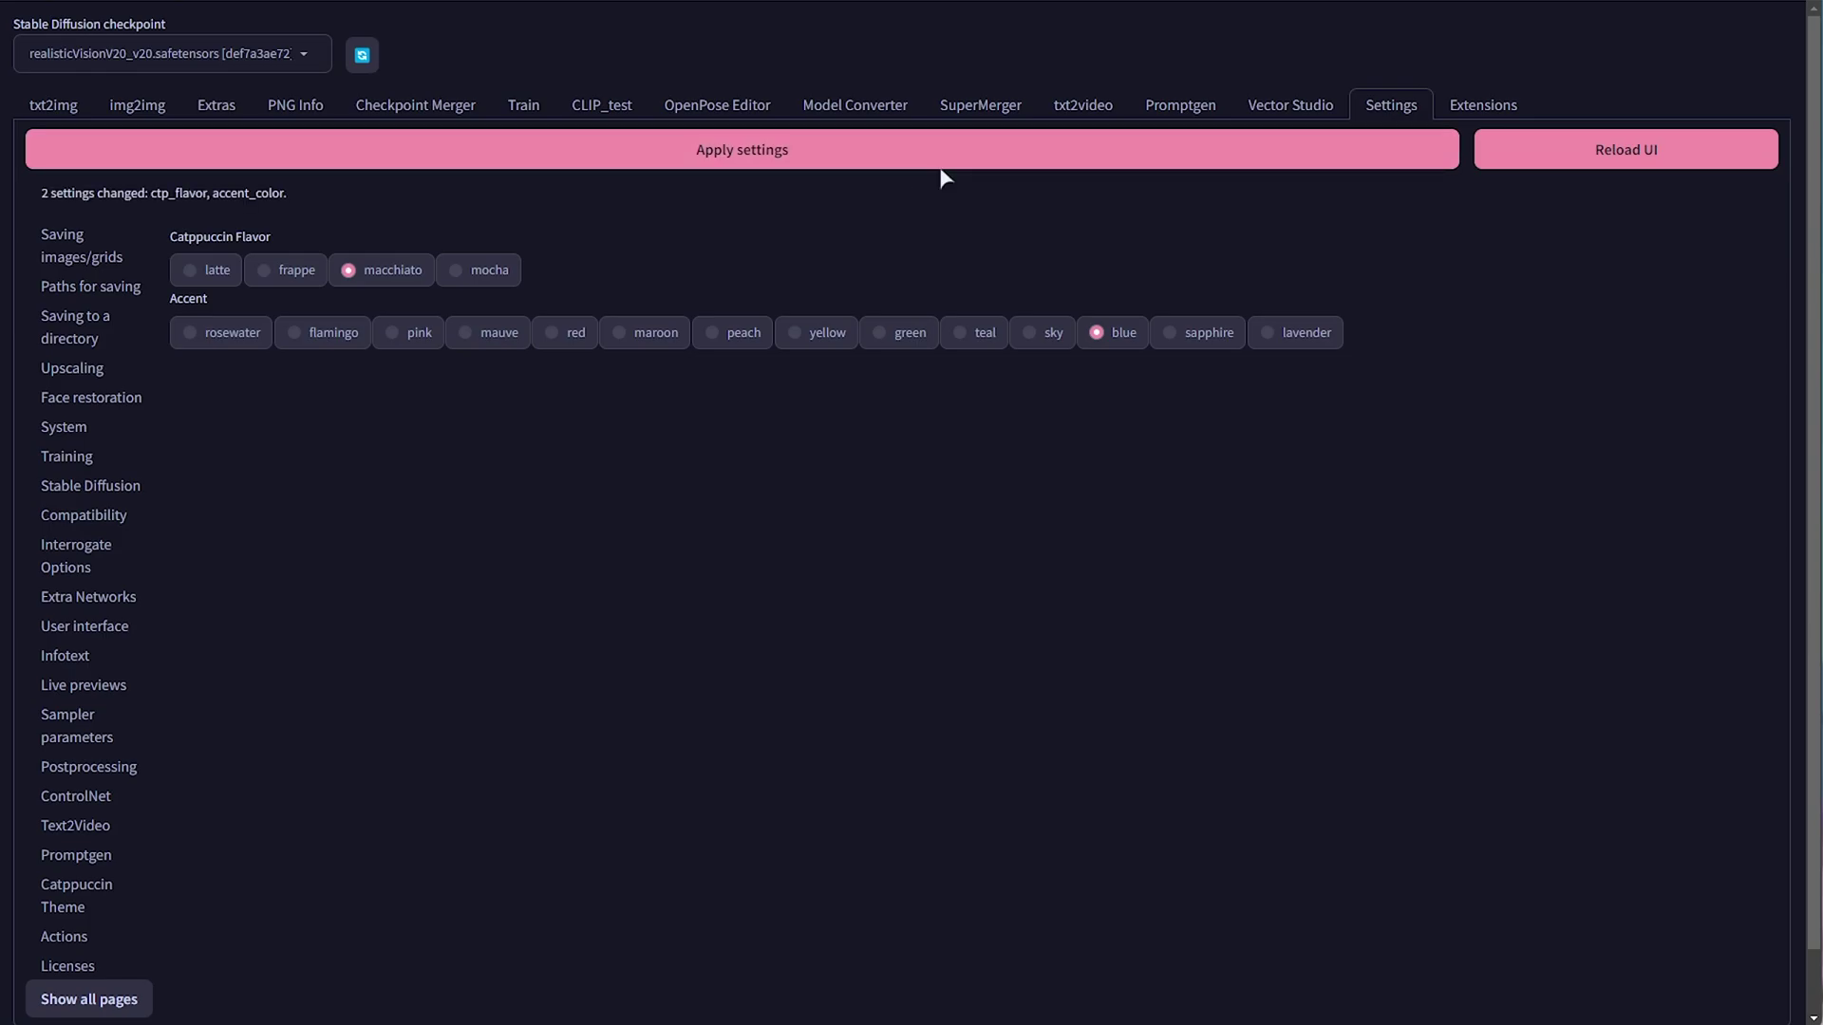
{"action": "key", "text": "F5"}
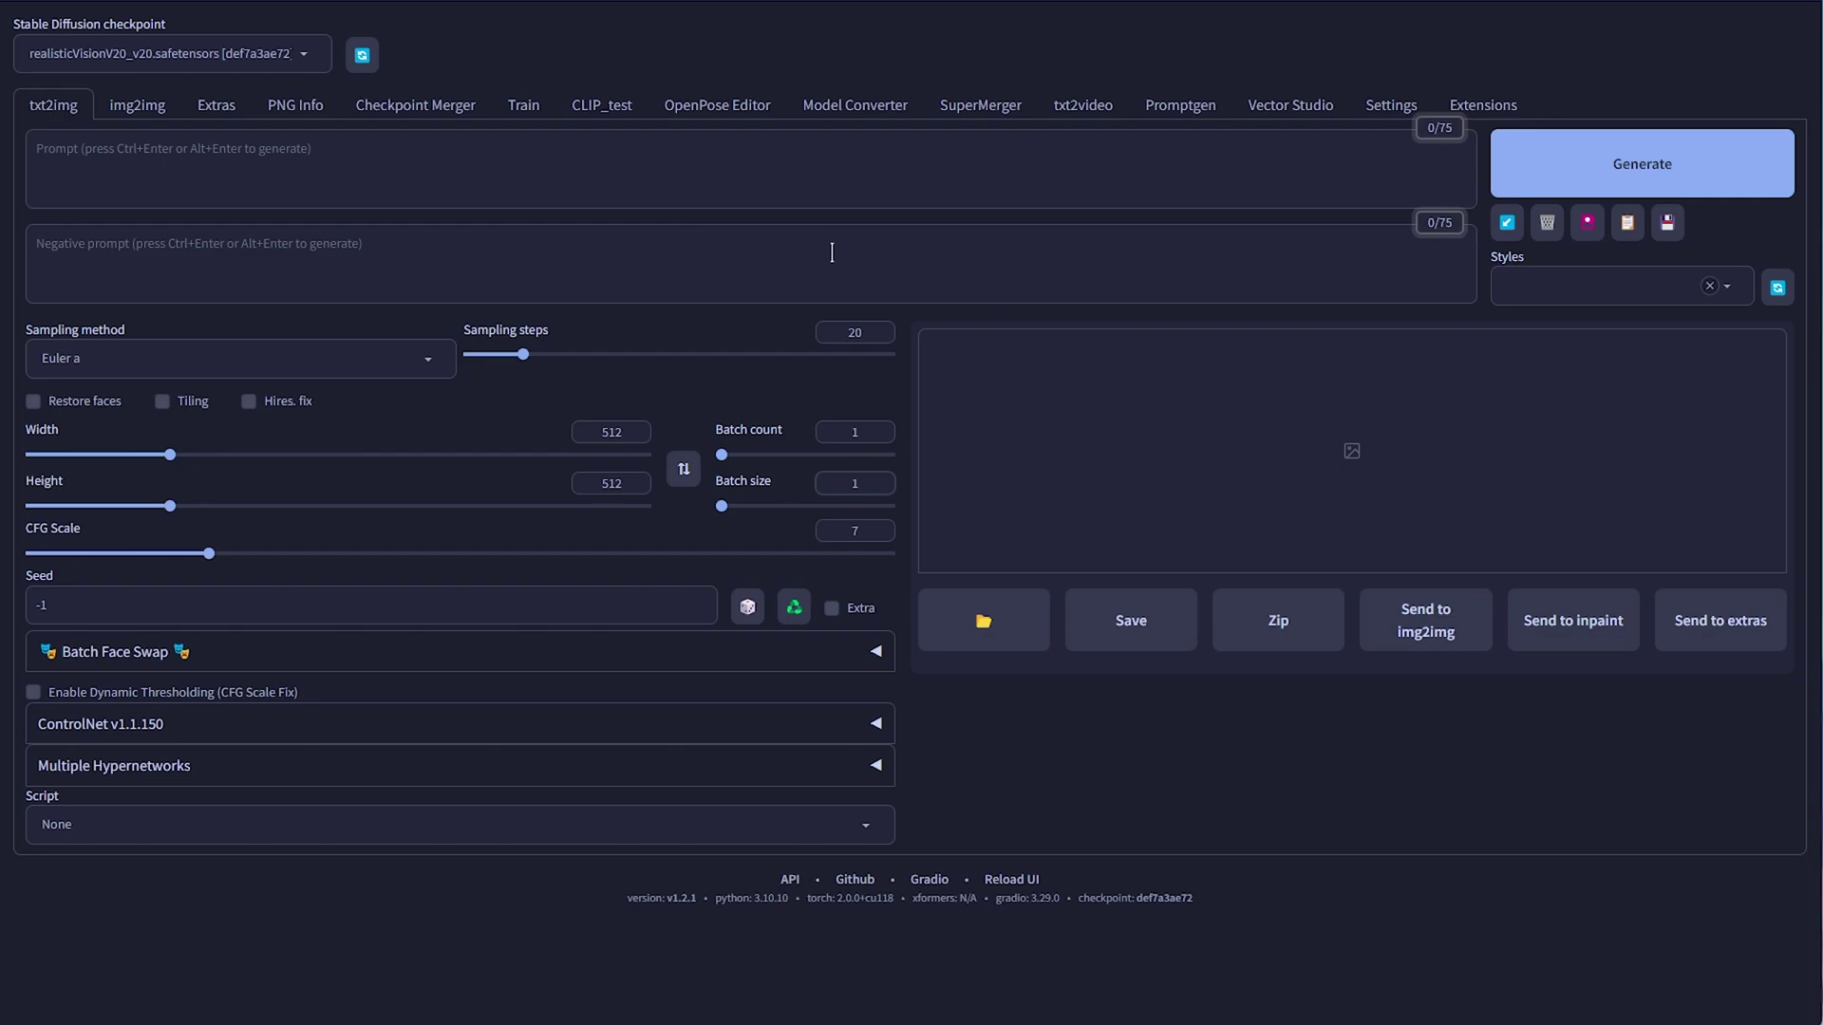
Set the Catppuccin flavor to mocha and the accent to red, apply the settings and reload the interface
{"action": "left_click", "coordinate": [1391, 105]}
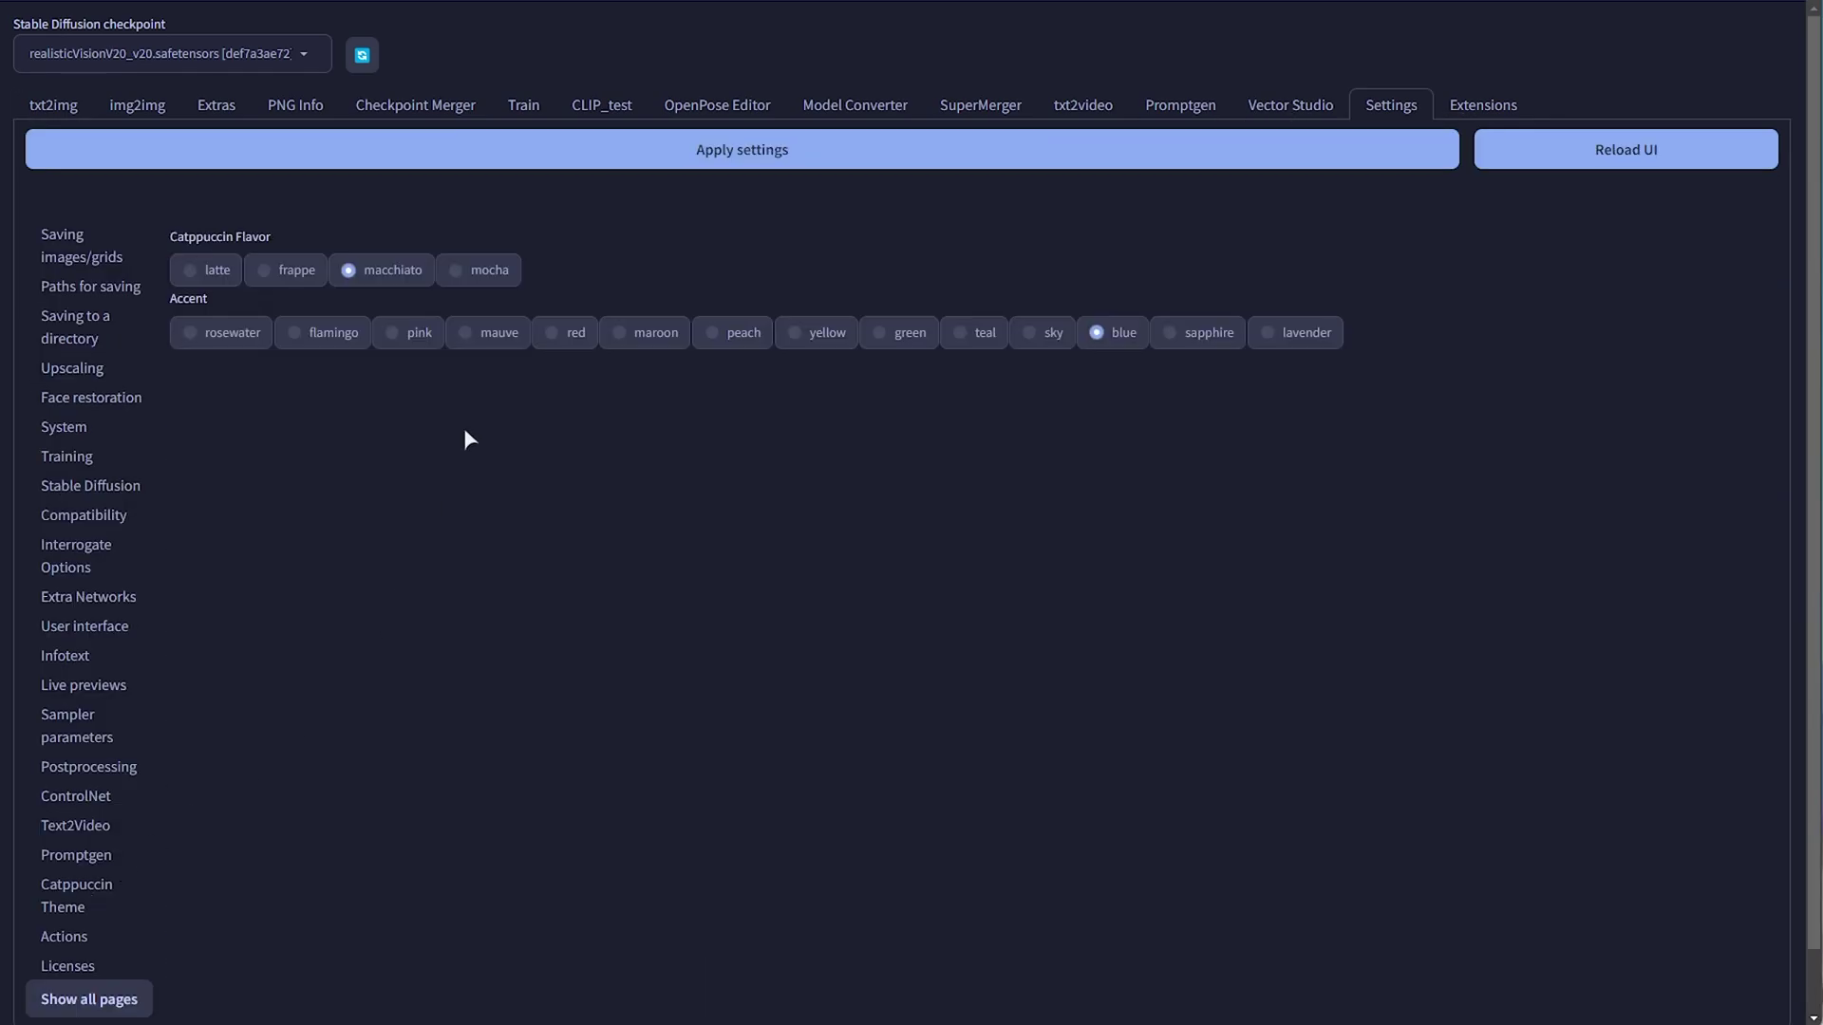
{"action": "left_click", "coordinate": [486, 273]}
{"action": "left_click", "coordinate": [555, 336]}
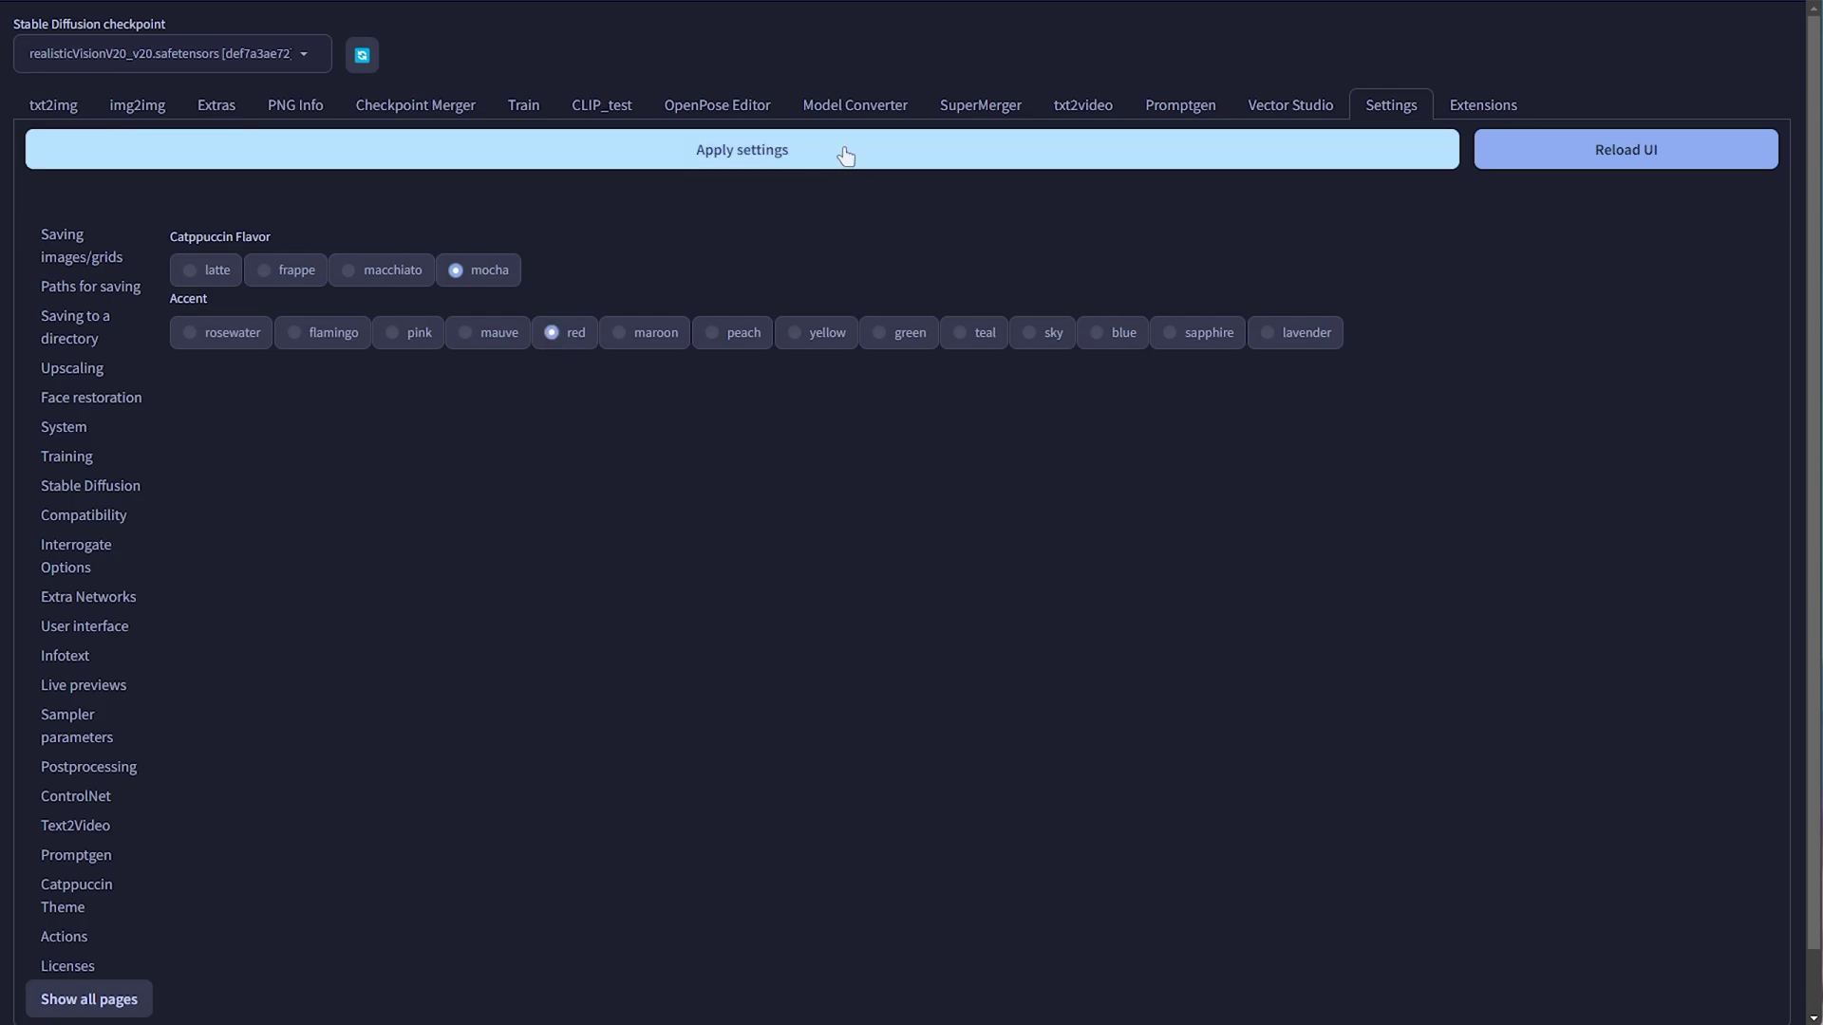
{"action": "left_click", "coordinate": [846, 157]}
{"action": "left_click", "coordinate": [1500, 148]}
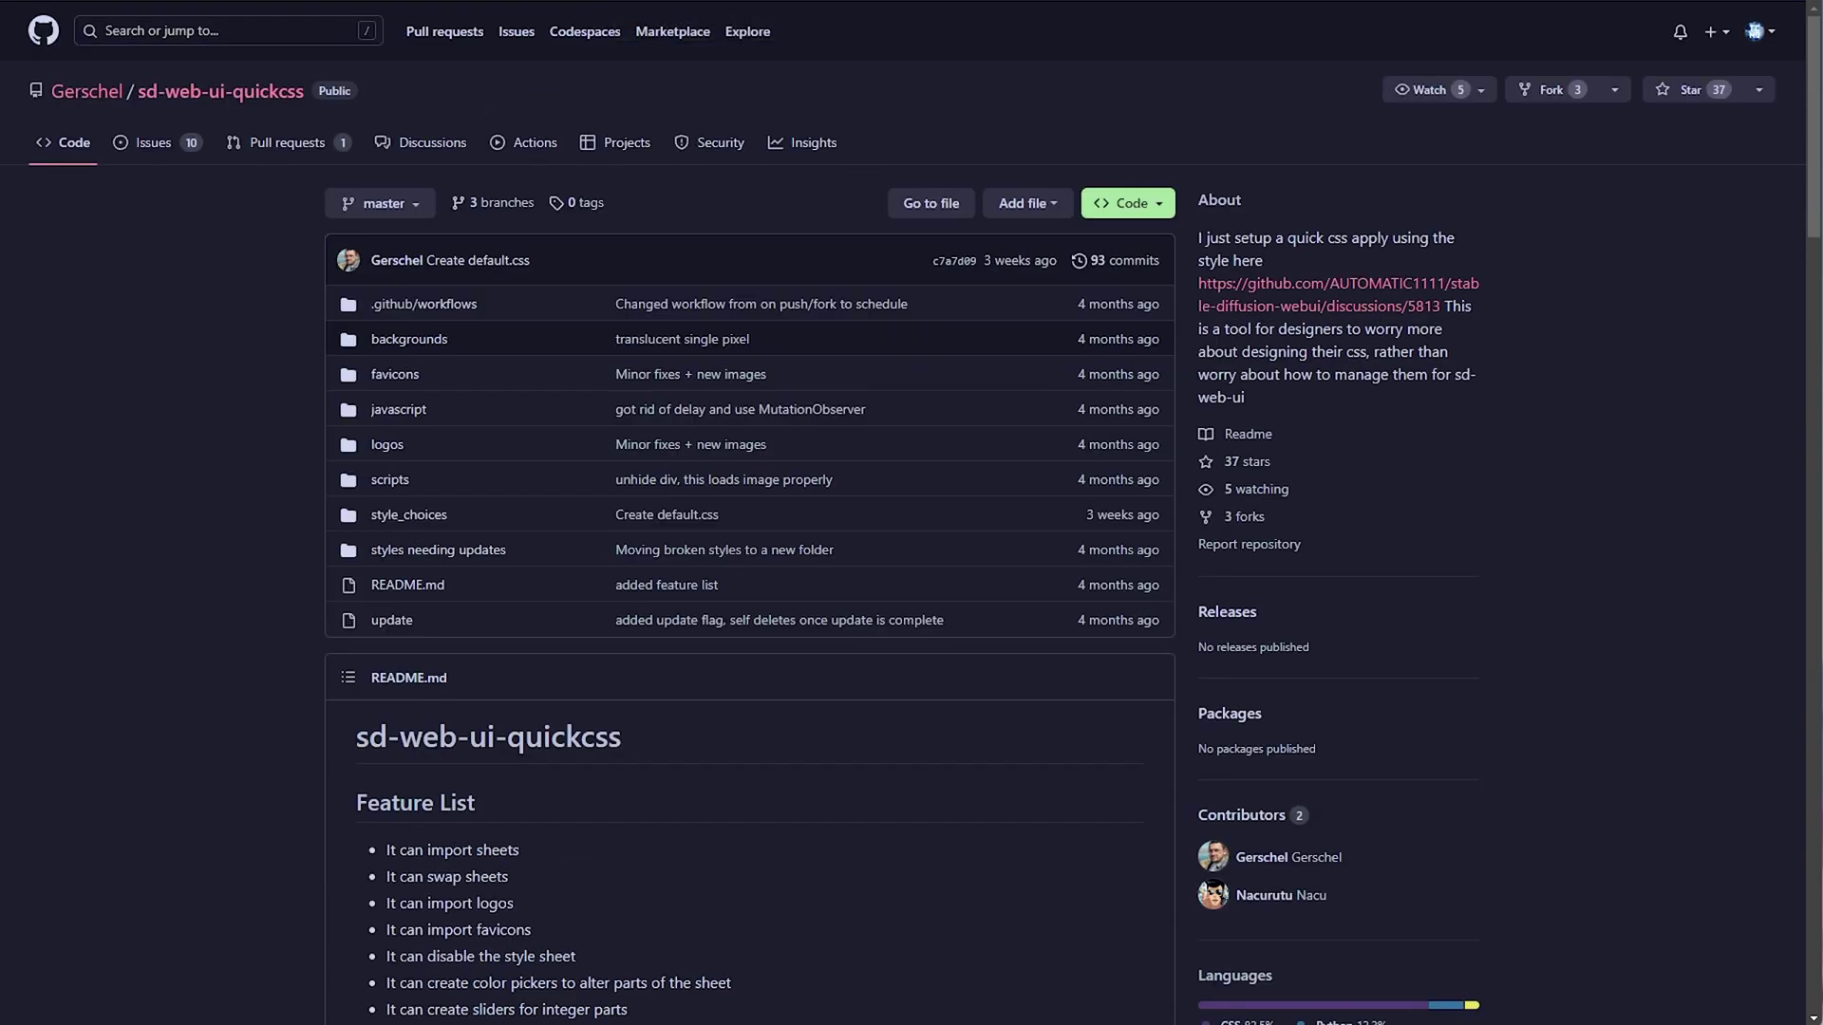
Read through the README of the sd-web-ui-quickcss repository, from the feature list and sheet creation rules to the demo
{"action": "scroll", "coordinate": [698, 344], "scroll_direction": "down", "scroll_amount": 5}
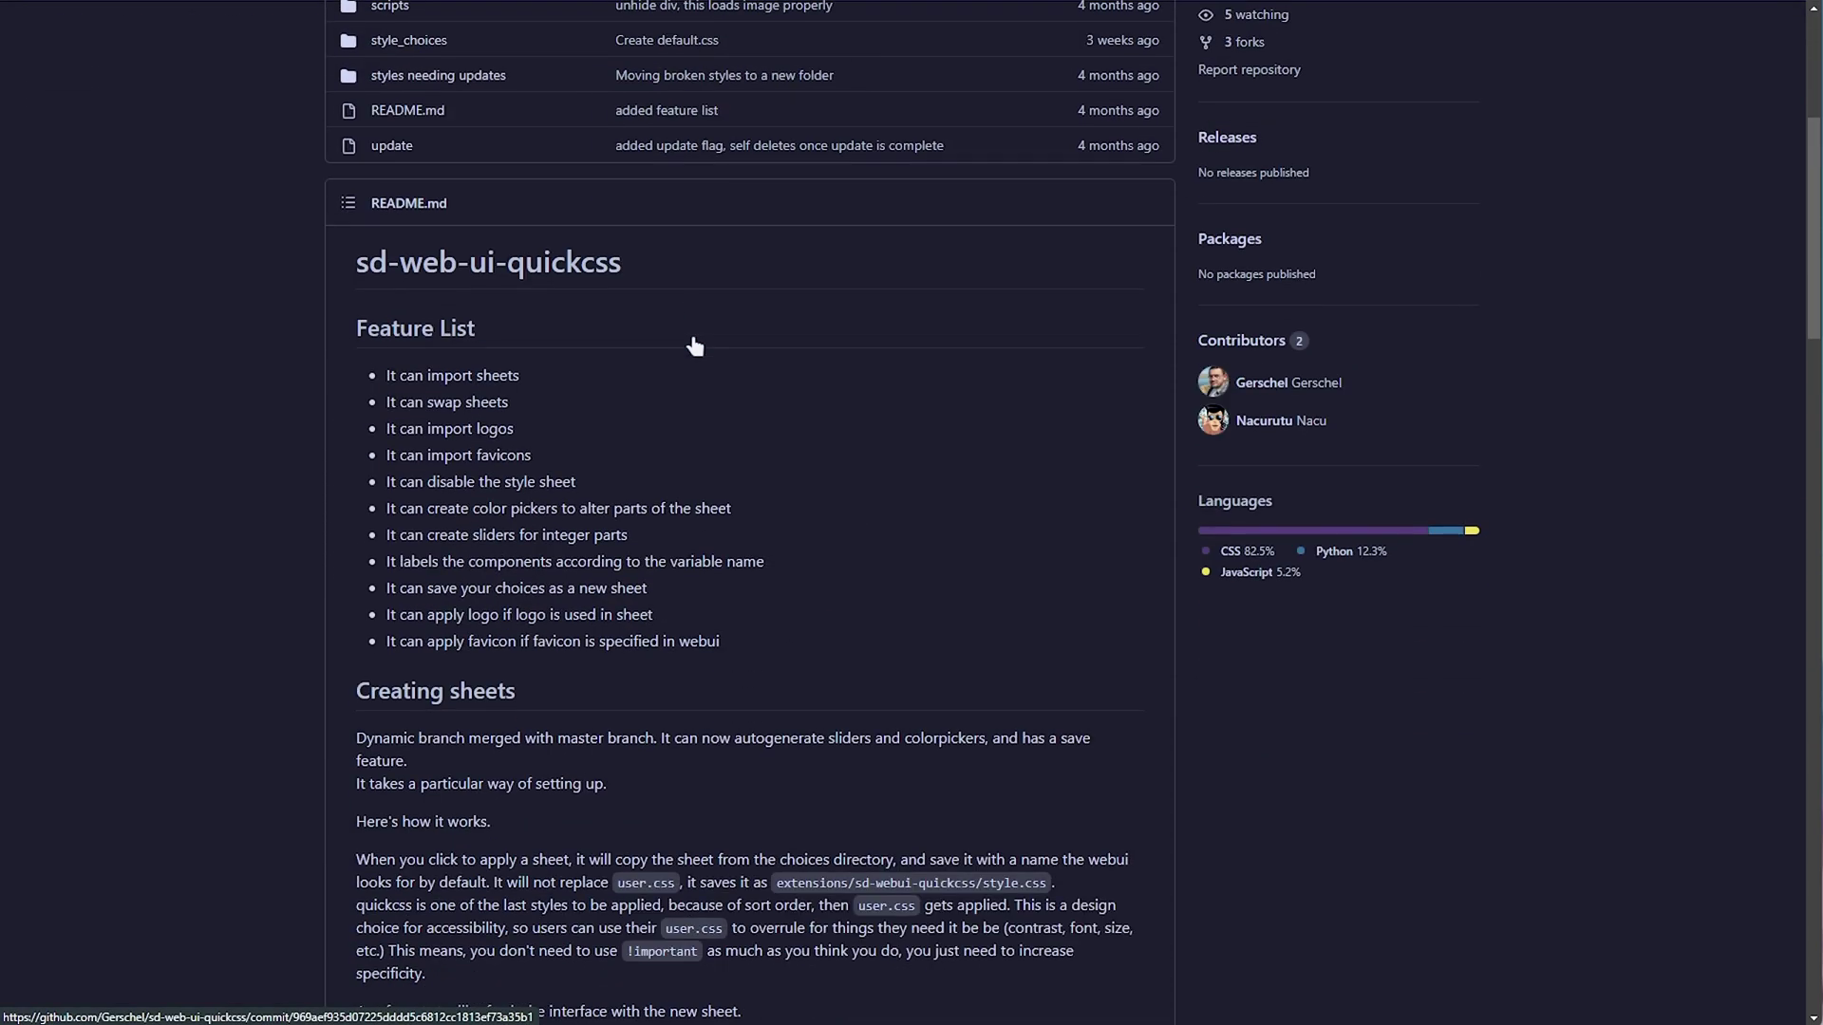
{"action": "scroll", "coordinate": [703, 360], "scroll_direction": "down", "scroll_amount": 5}
{"action": "scroll", "coordinate": [737, 370], "scroll_direction": "down", "scroll_amount": 2}
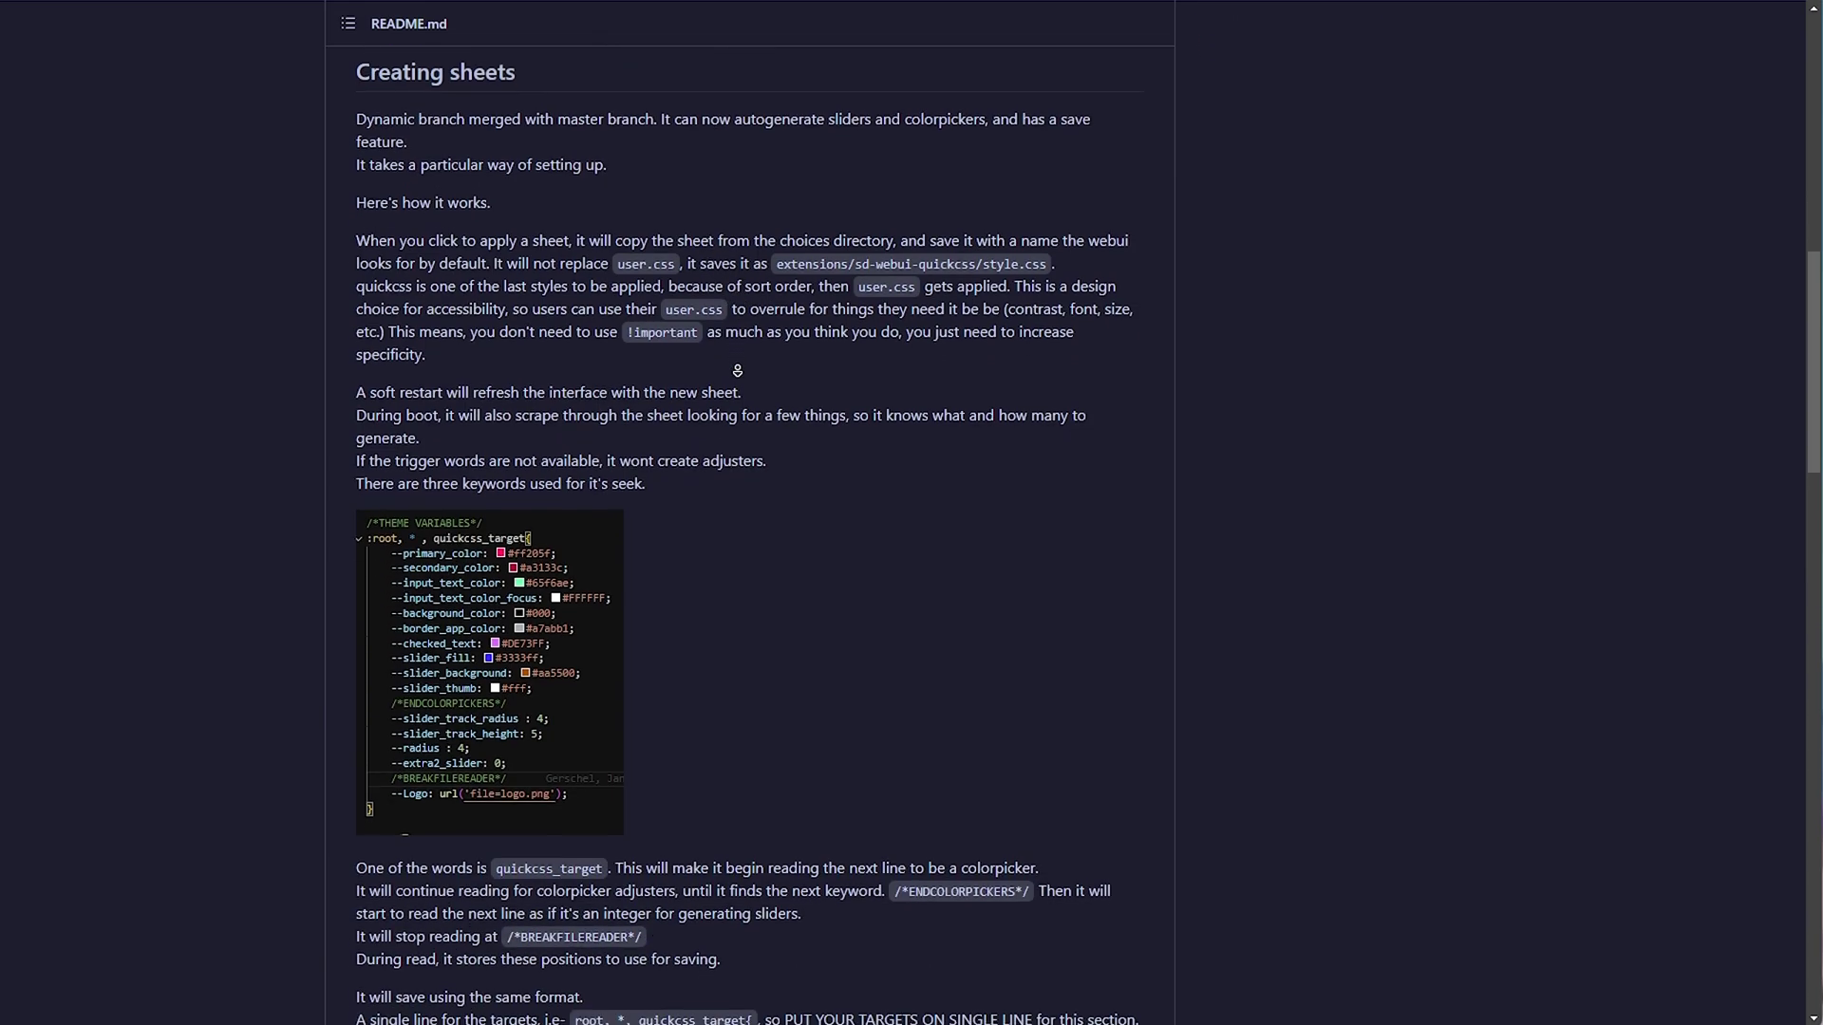
{"action": "scroll", "coordinate": [736, 370], "scroll_direction": "down", "scroll_amount": 6}
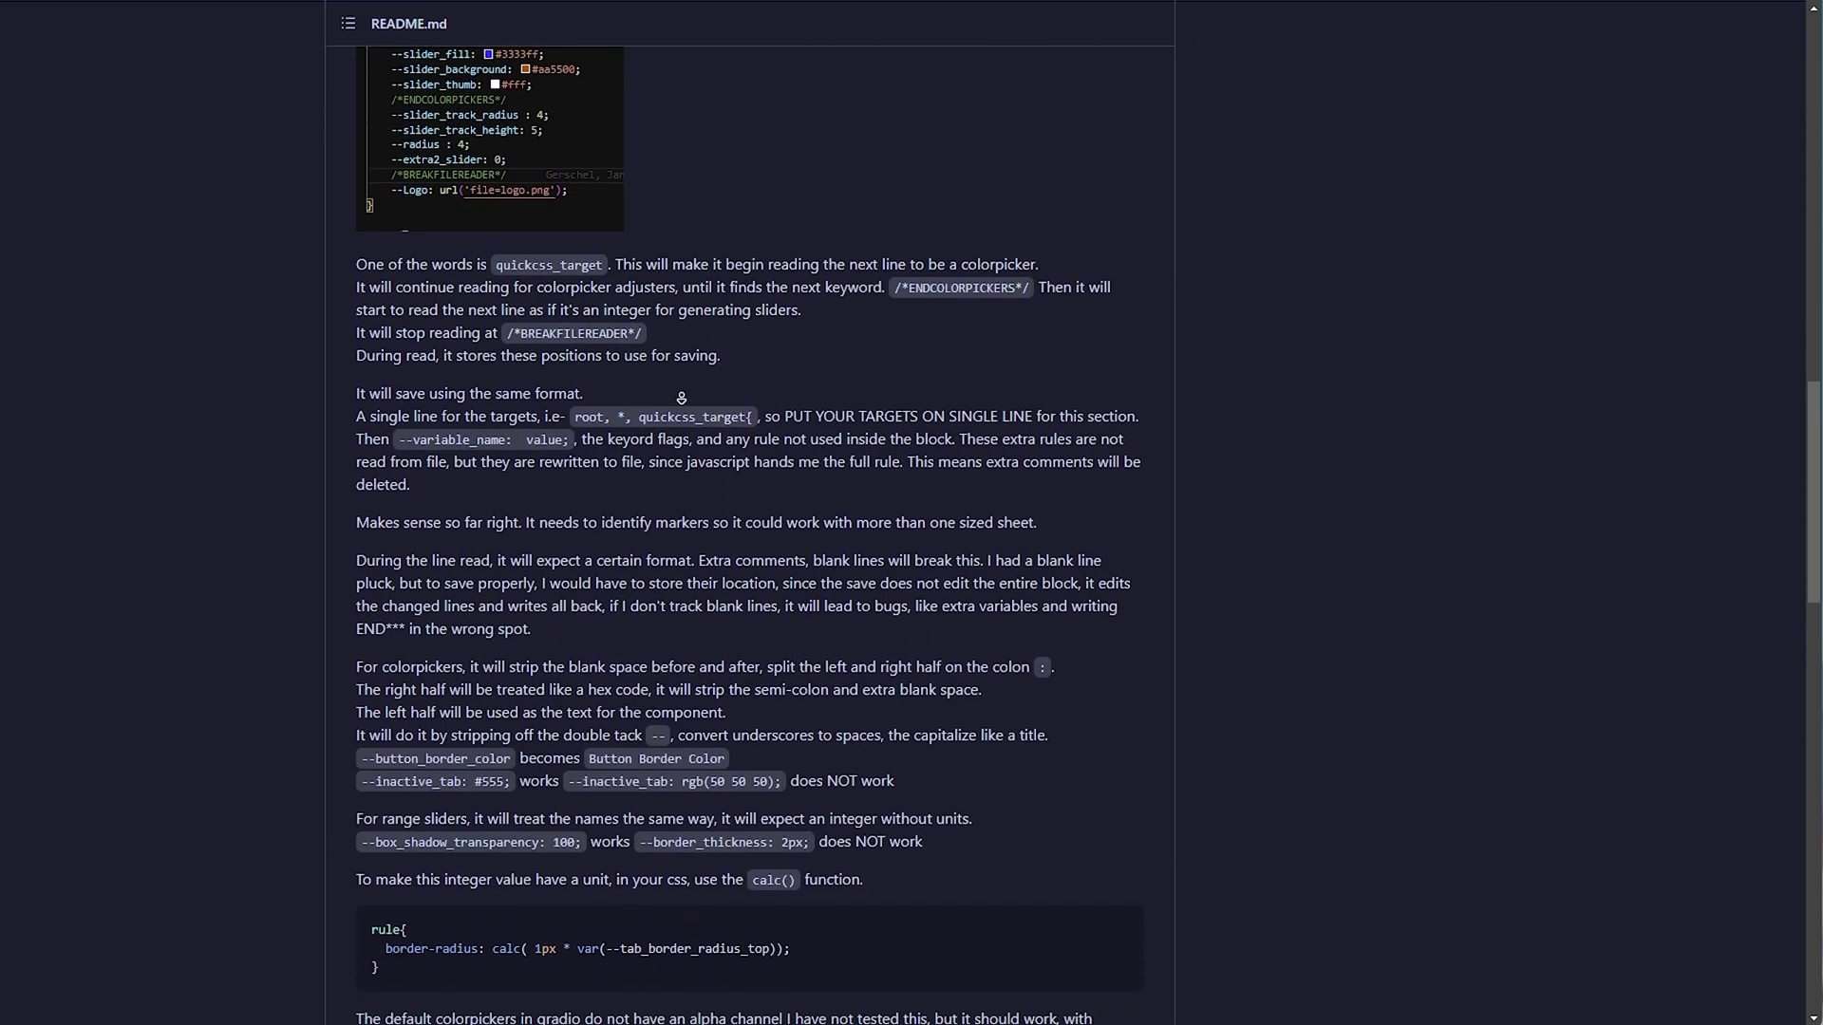
{"action": "scroll", "coordinate": [682, 398], "scroll_direction": "down", "scroll_amount": 20}
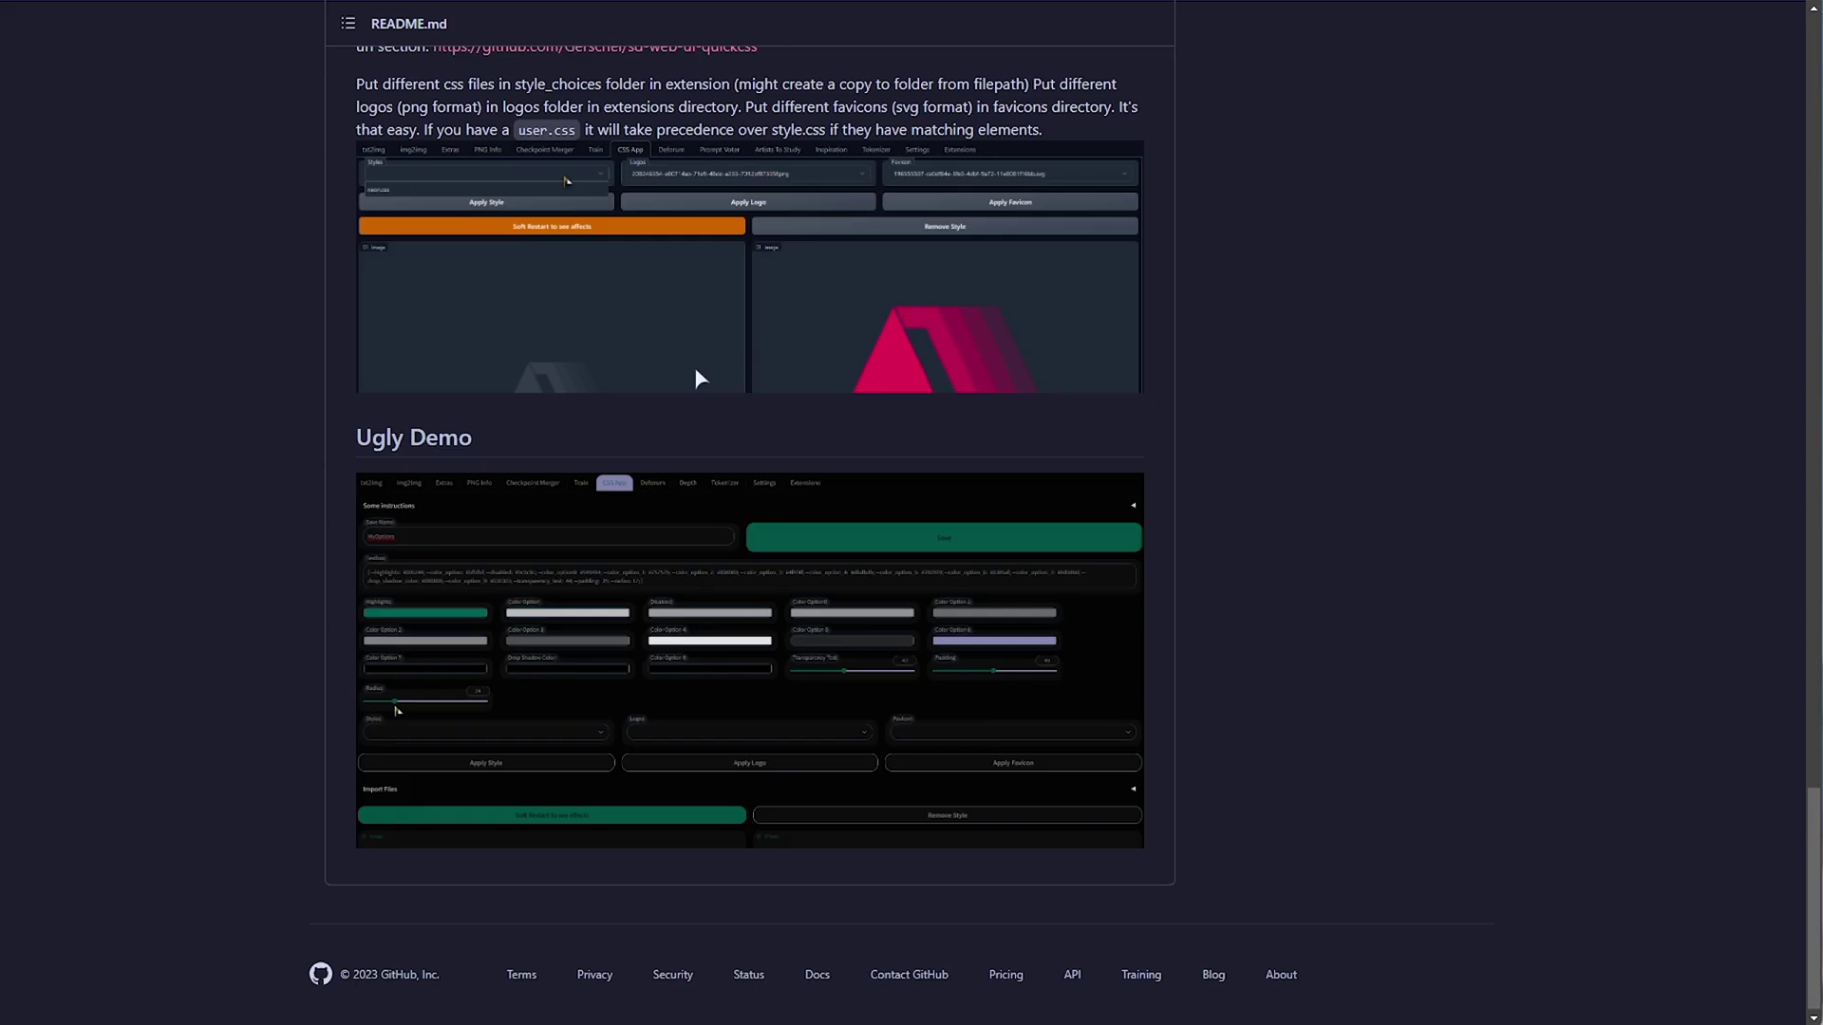